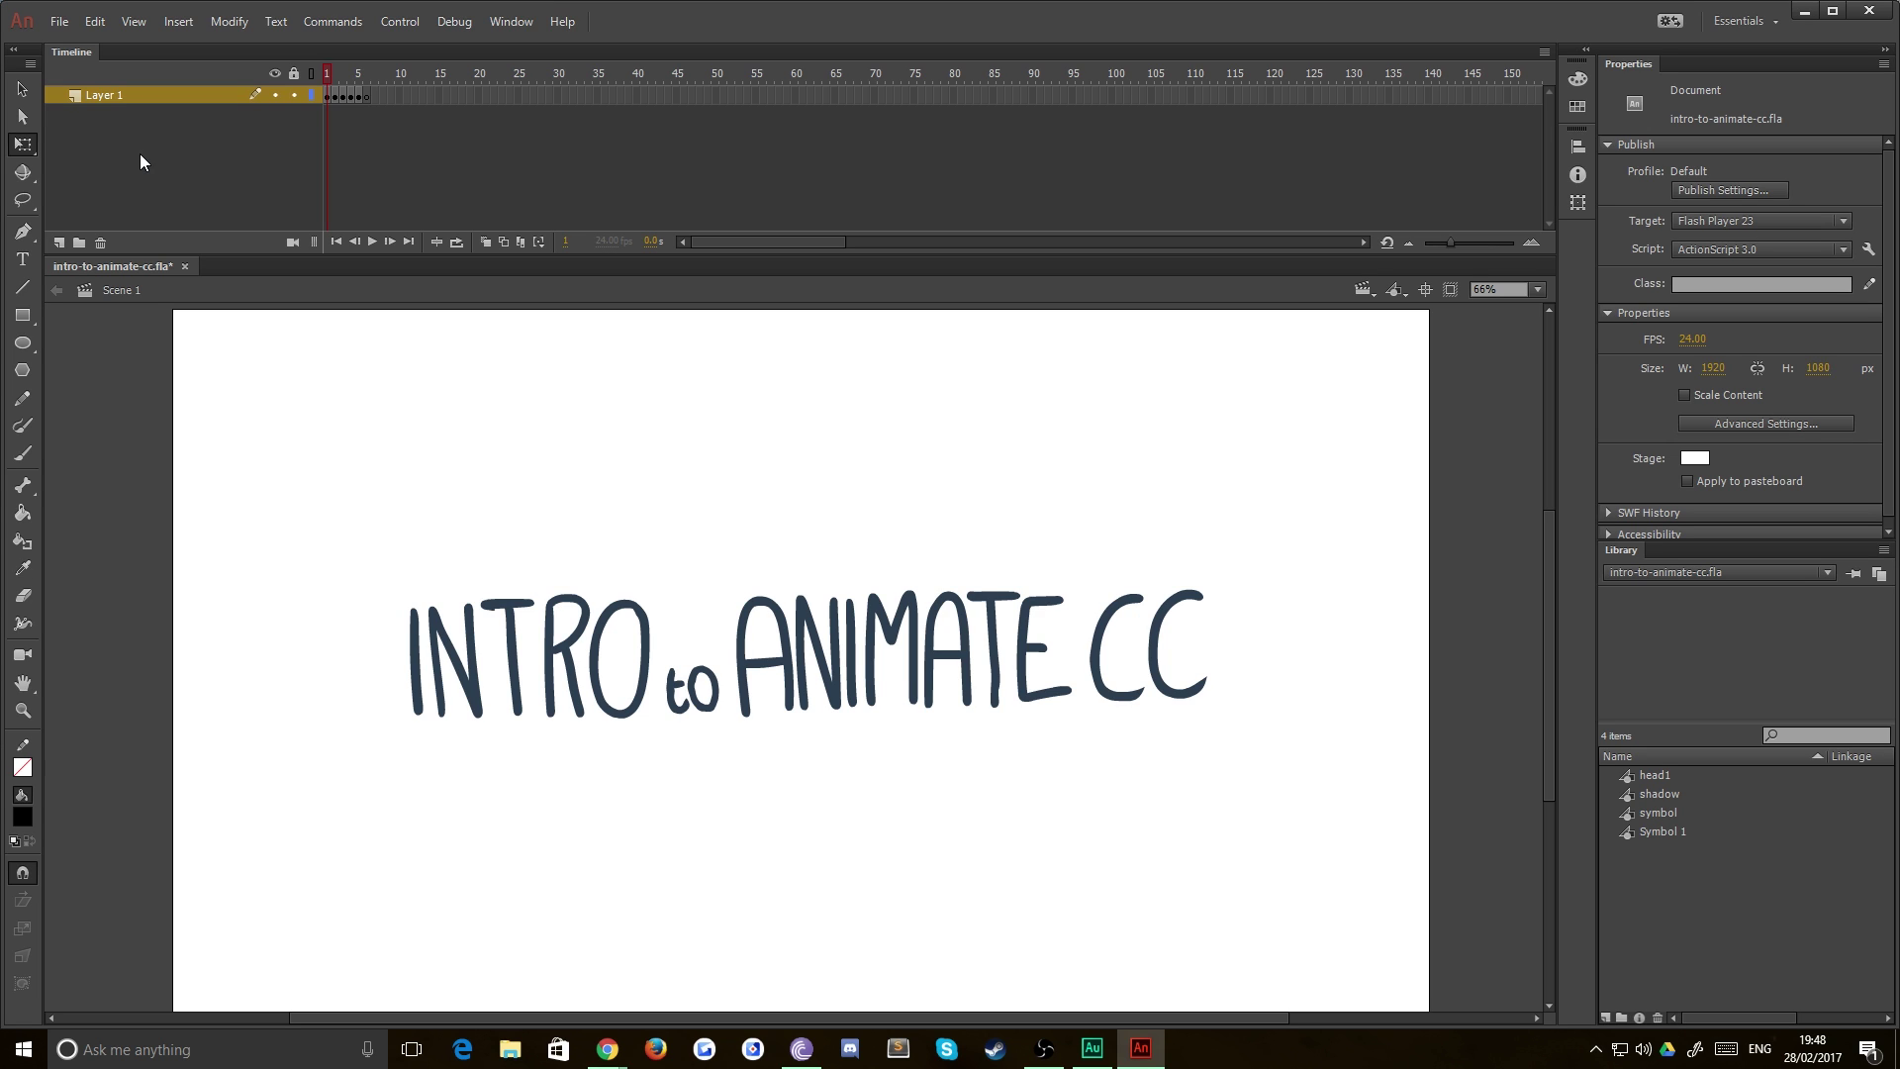
Step the playhead forward to the Keyframes, Frames, Blank Keyframes drawing on frame 3.
{"action": "key", "text": "period"}
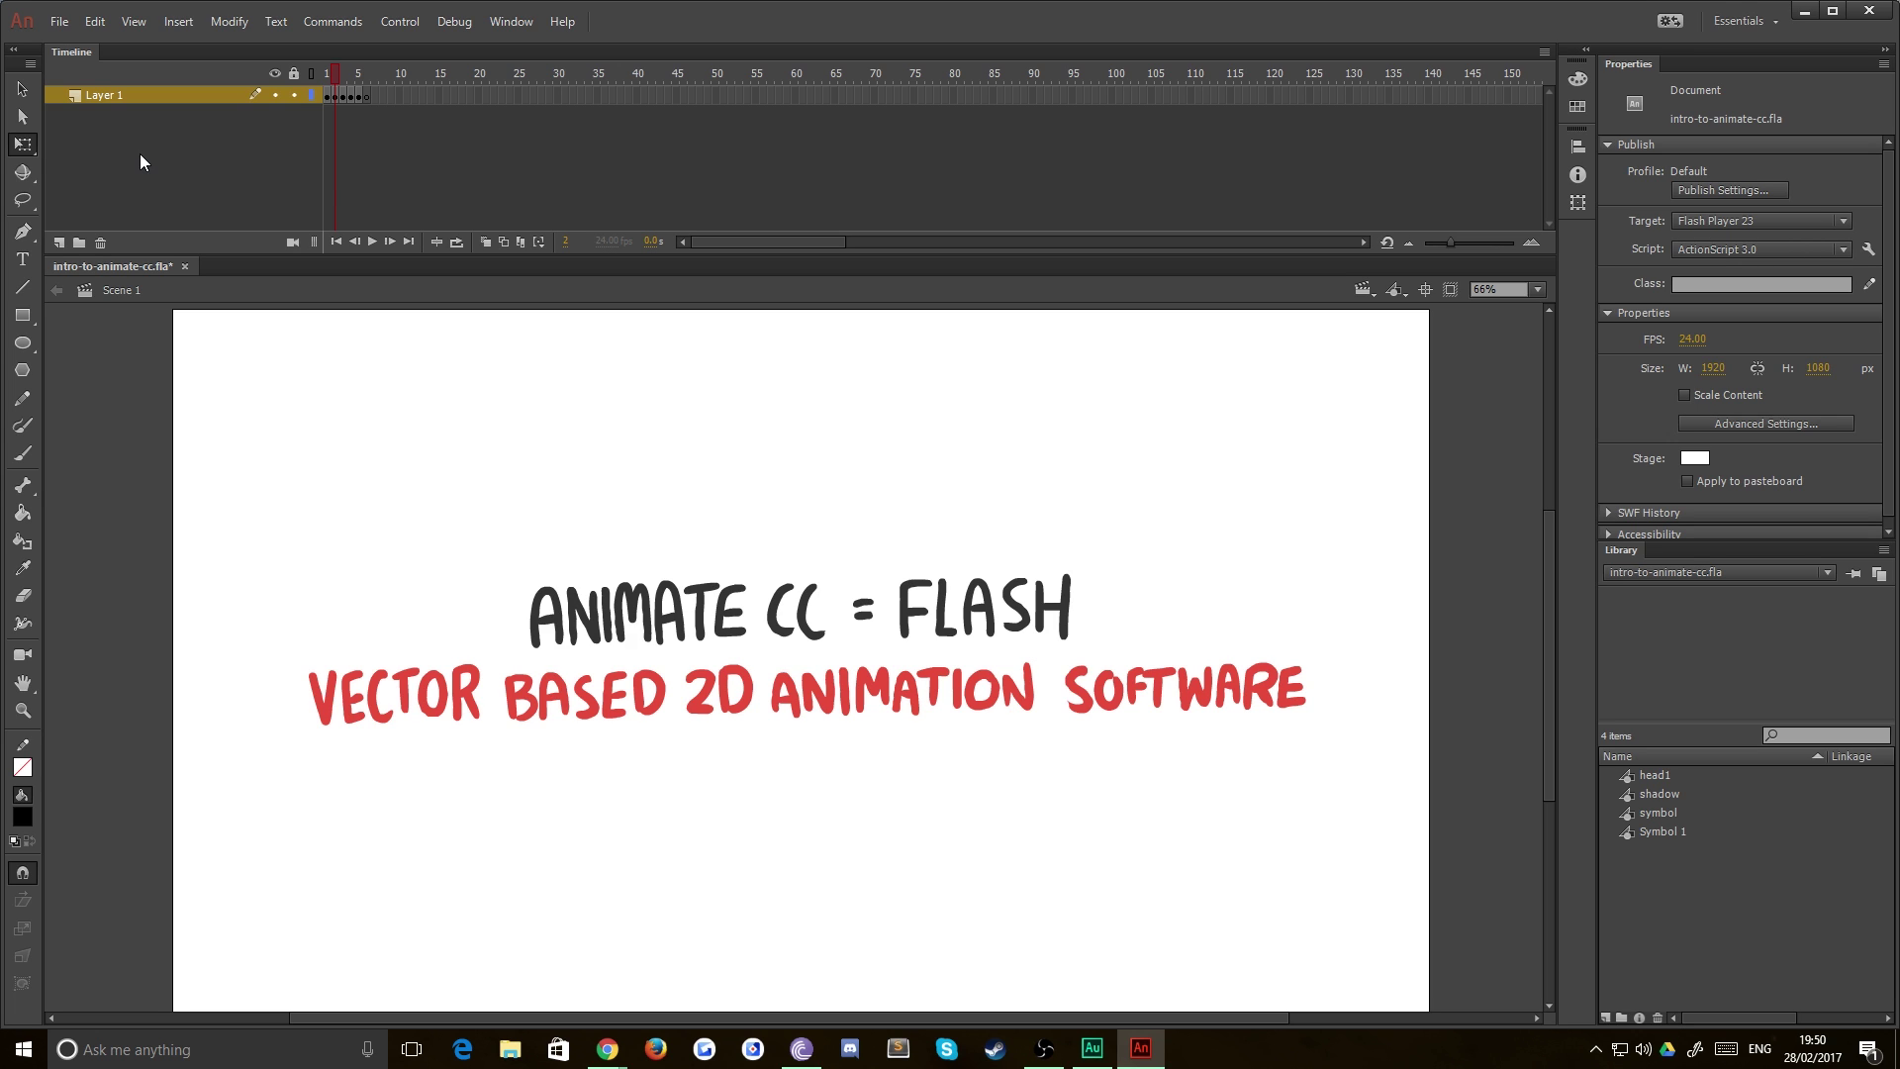
{"action": "key", "text": "period"}
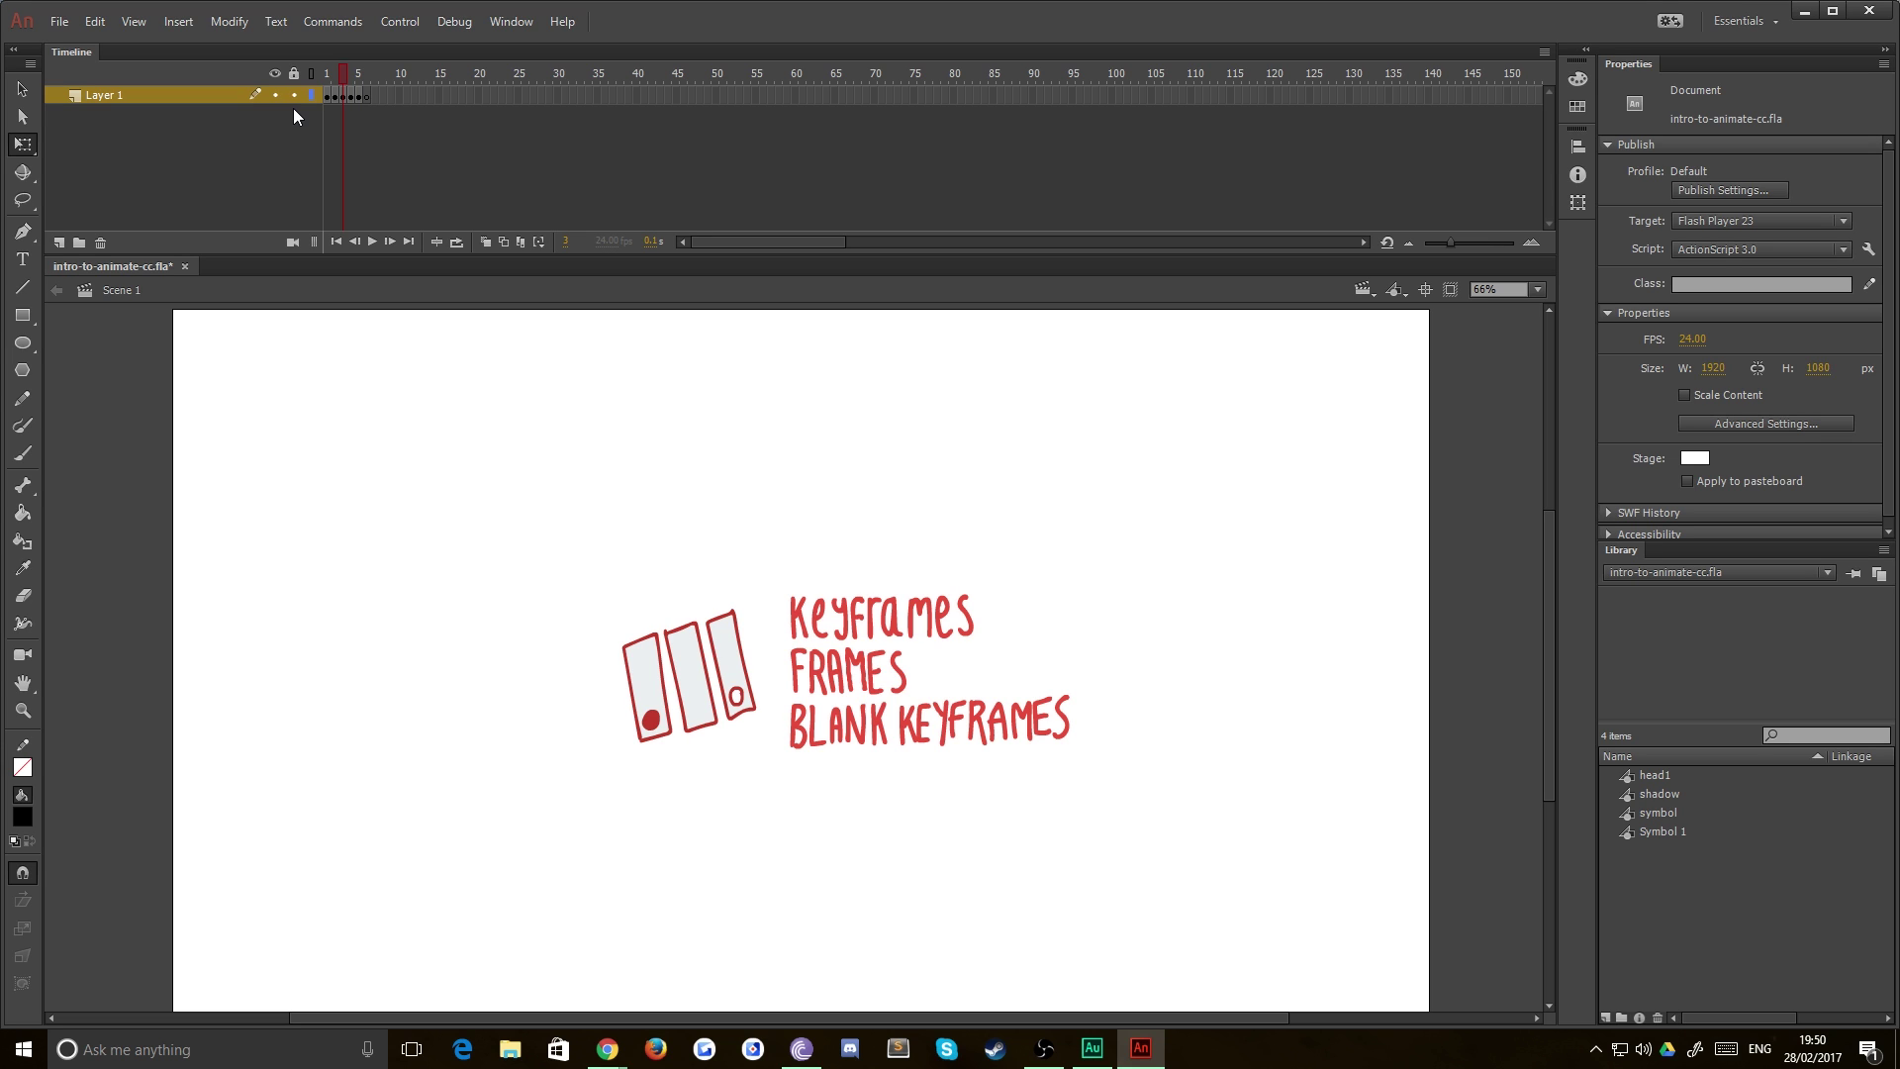
{"action": "left_click", "coordinate": [343, 96]}
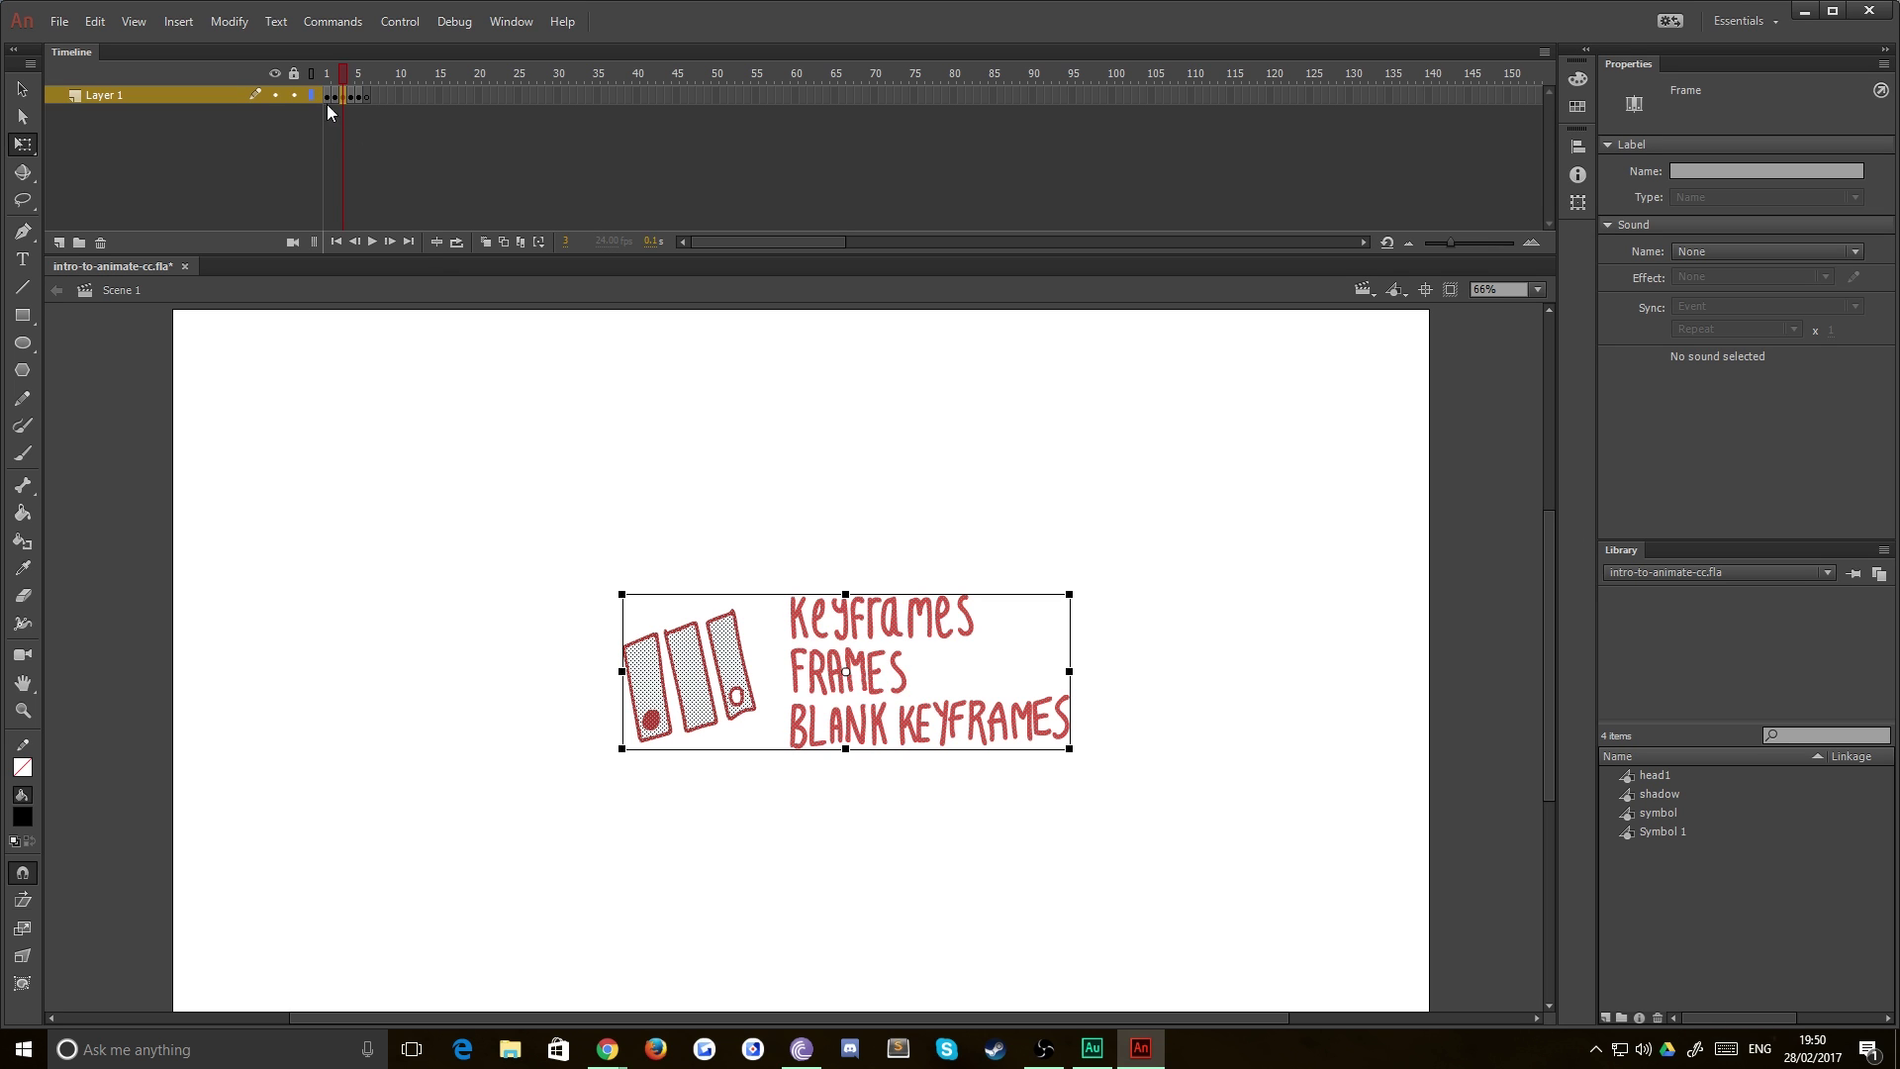
{"action": "left_click", "coordinate": [508, 389]}
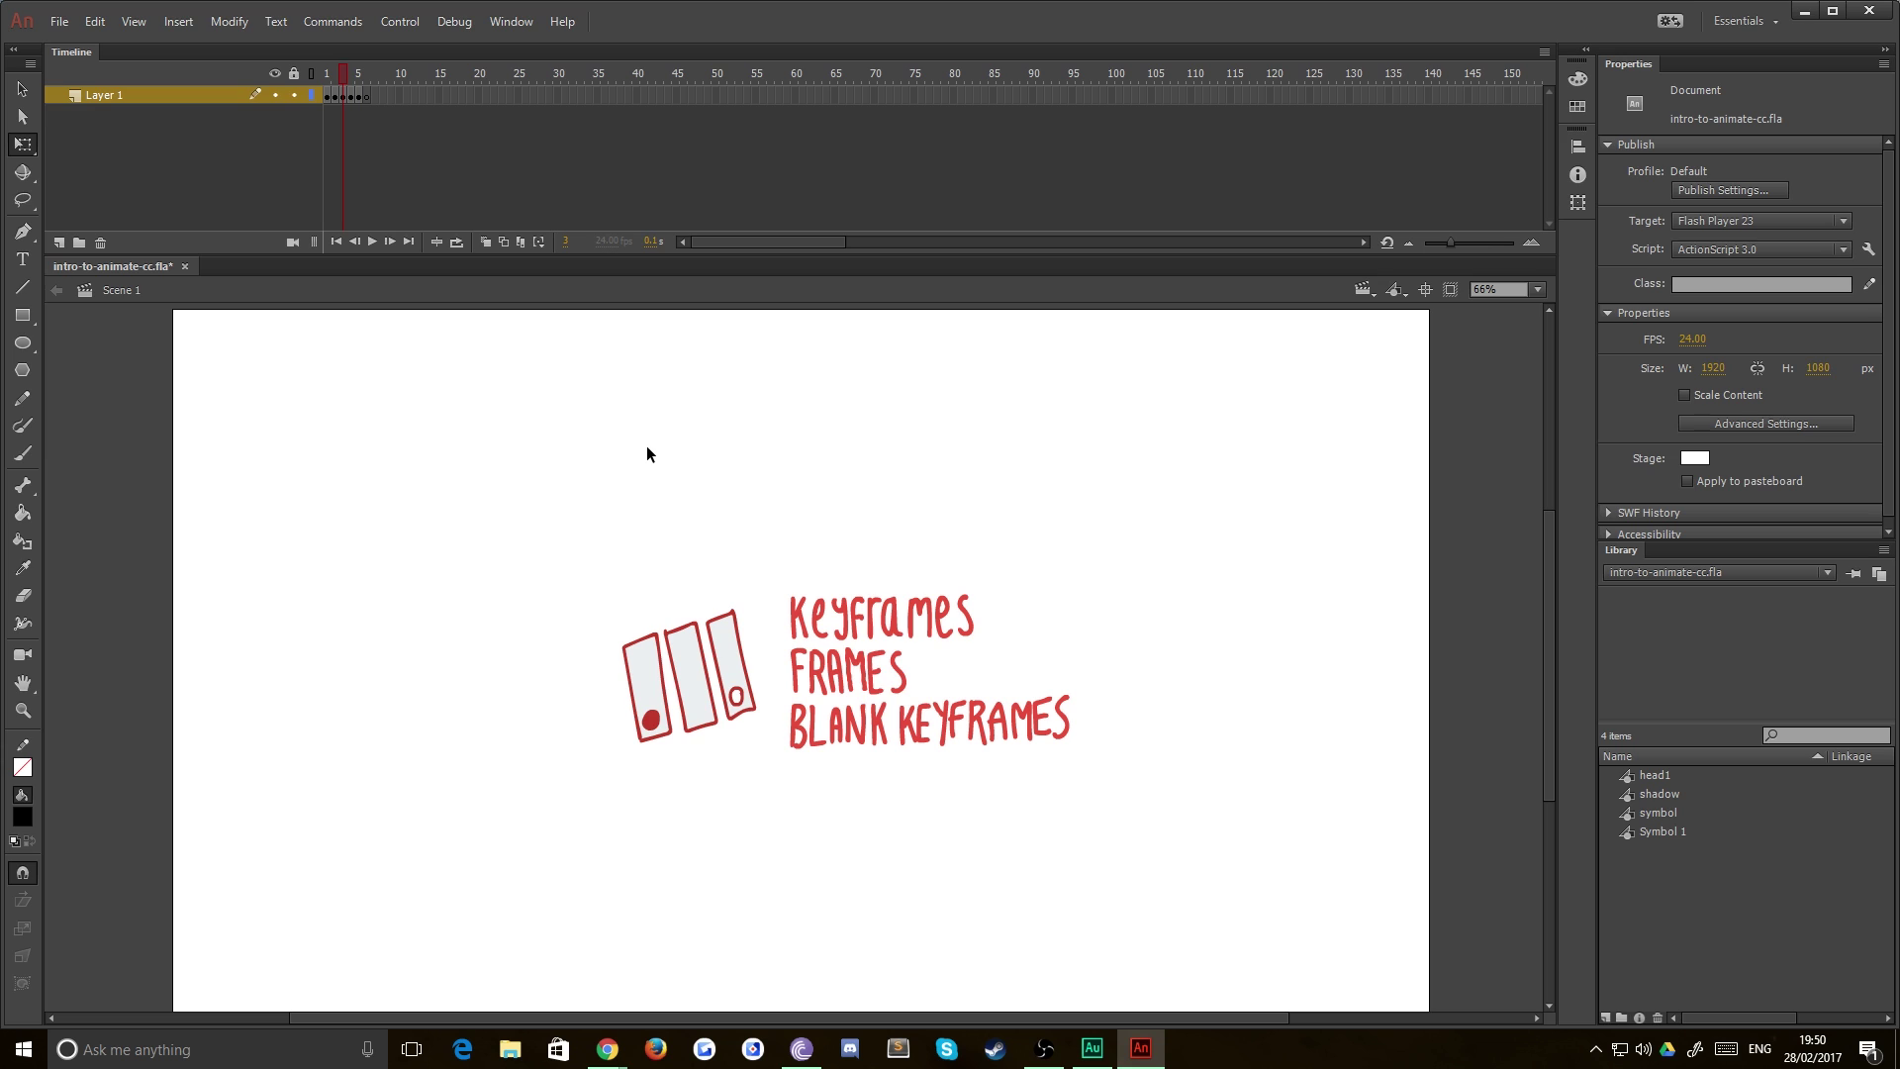
{"action": "left_click", "coordinate": [695, 669]}
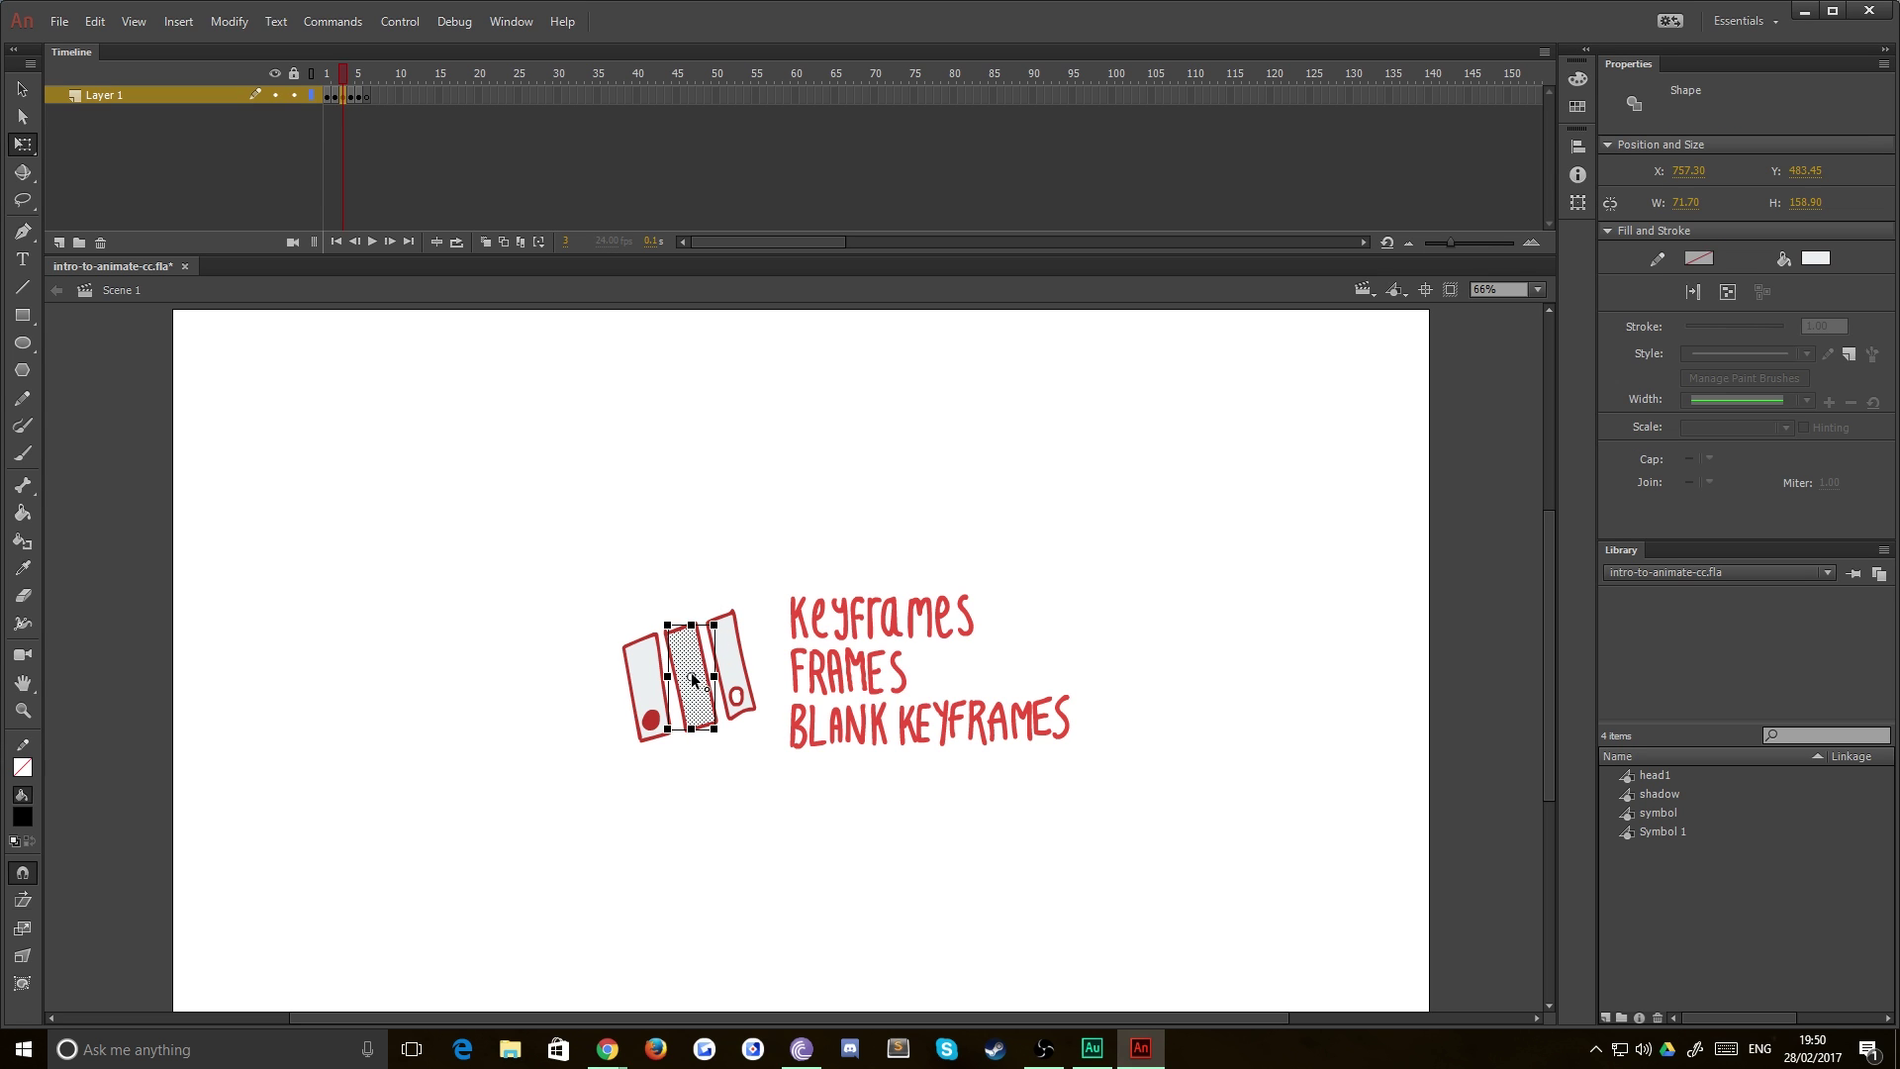
{"action": "left_click", "coordinate": [780, 499]}
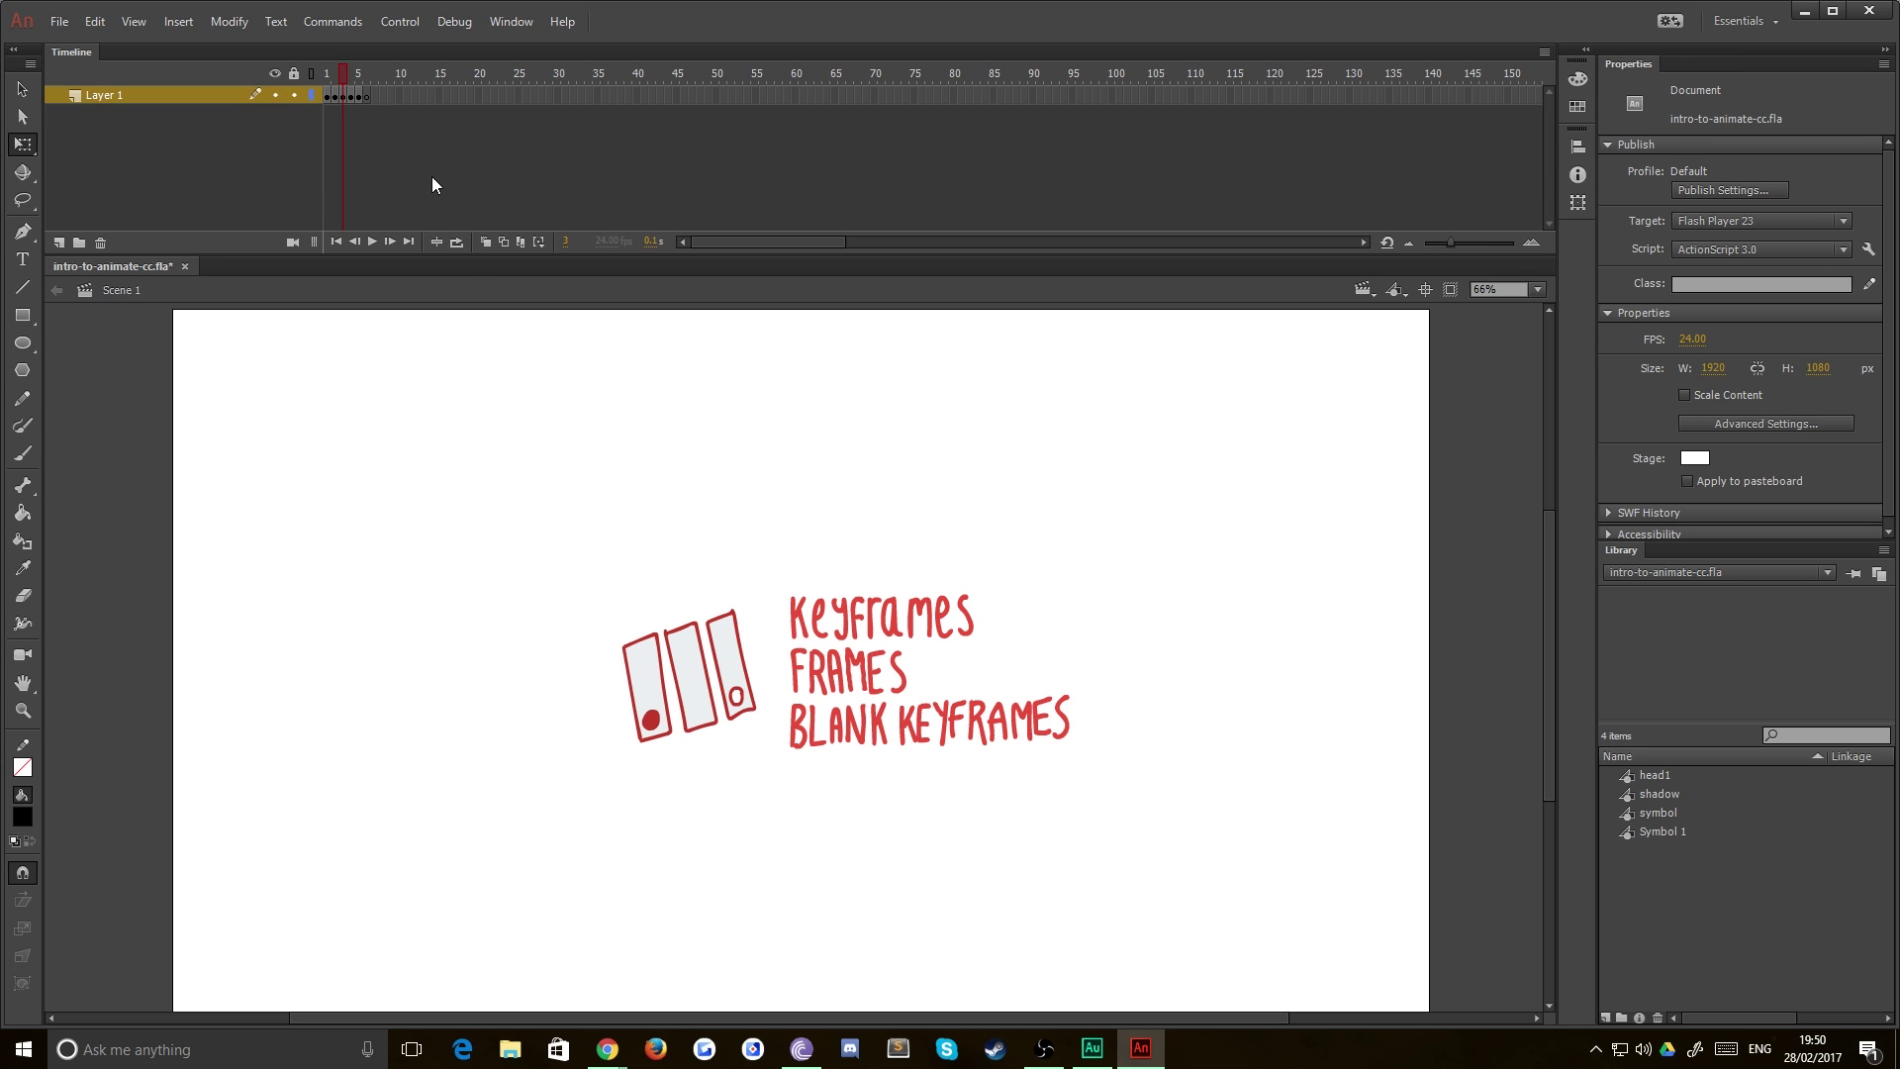
{"action": "left_click", "coordinate": [343, 95]}
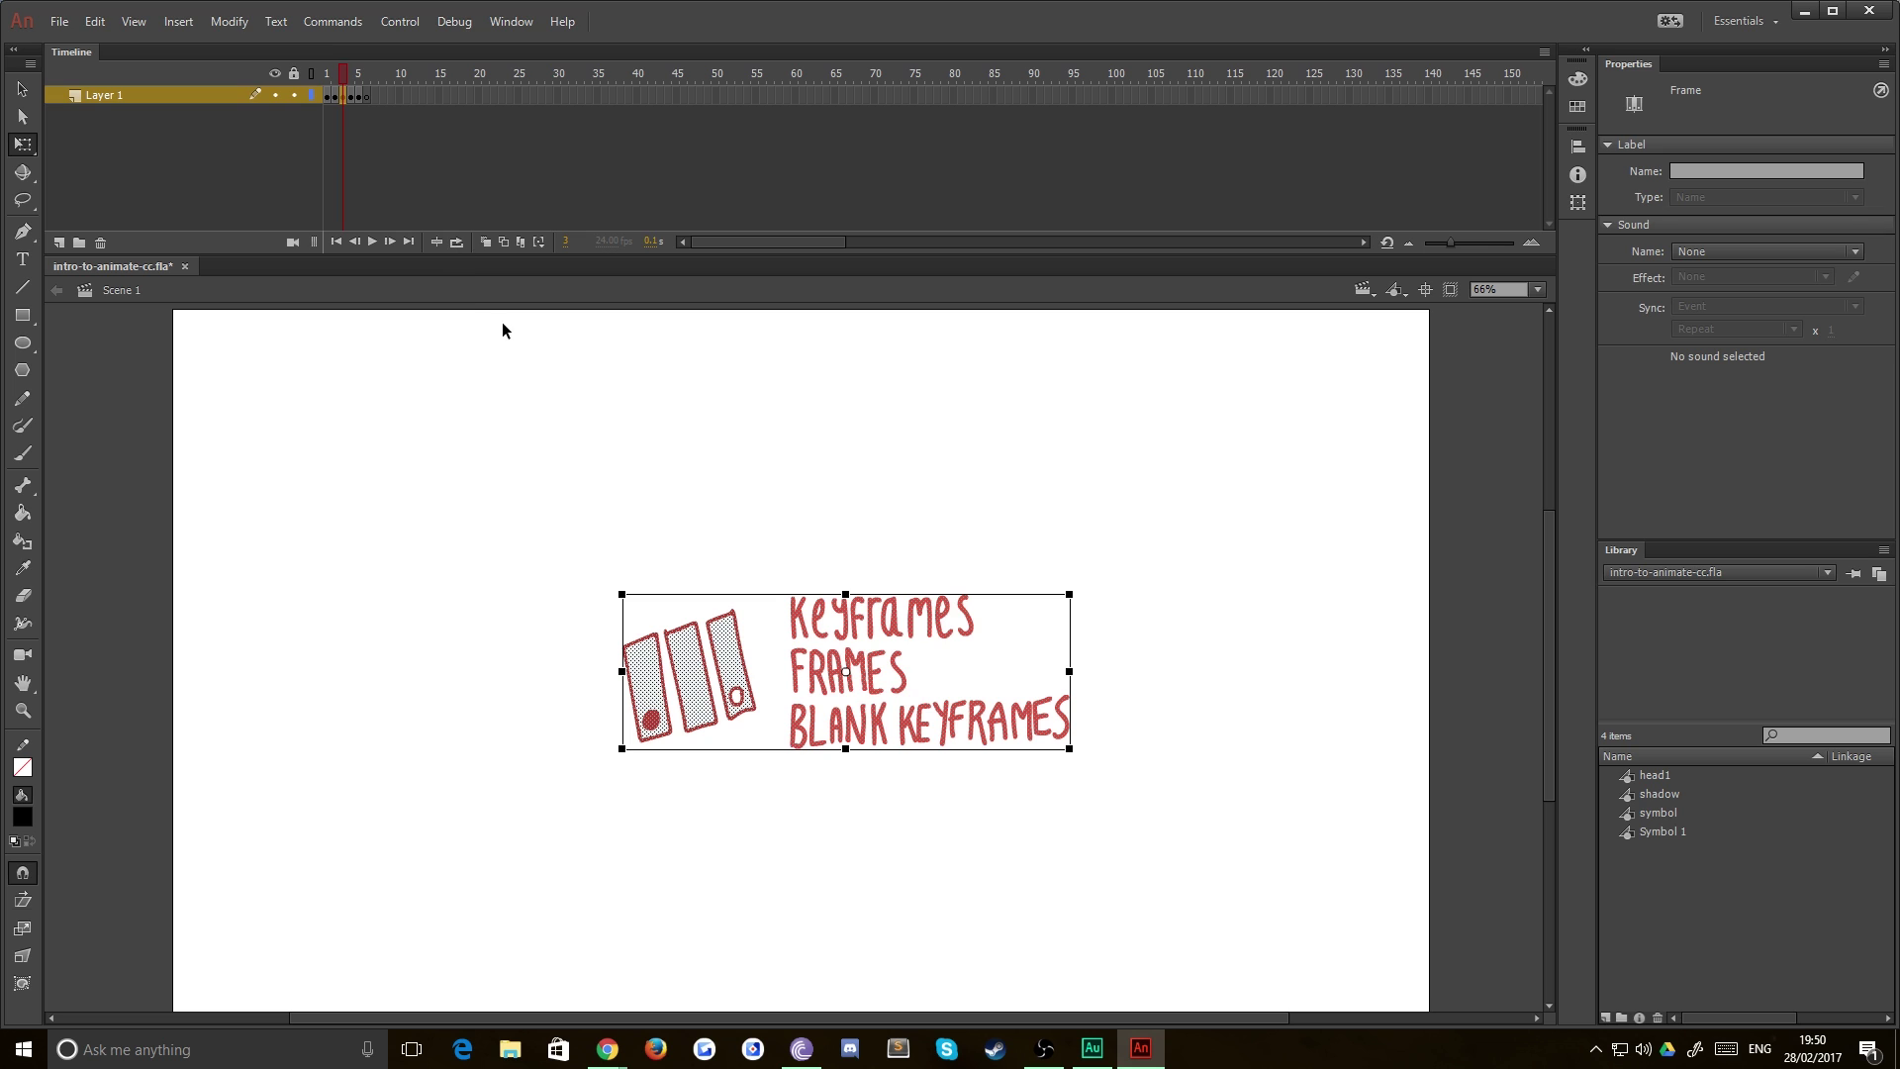
Extend the frame 3 drawing with extra frames using F5, then select empty frame 12.
{"action": "key", "text": "F5"}
{"action": "key", "text": "F5"}
{"action": "key", "text": "F5"}
{"action": "key", "text": "F5"}
{"action": "key", "text": "F5"}
{"action": "key", "text": "F5"}
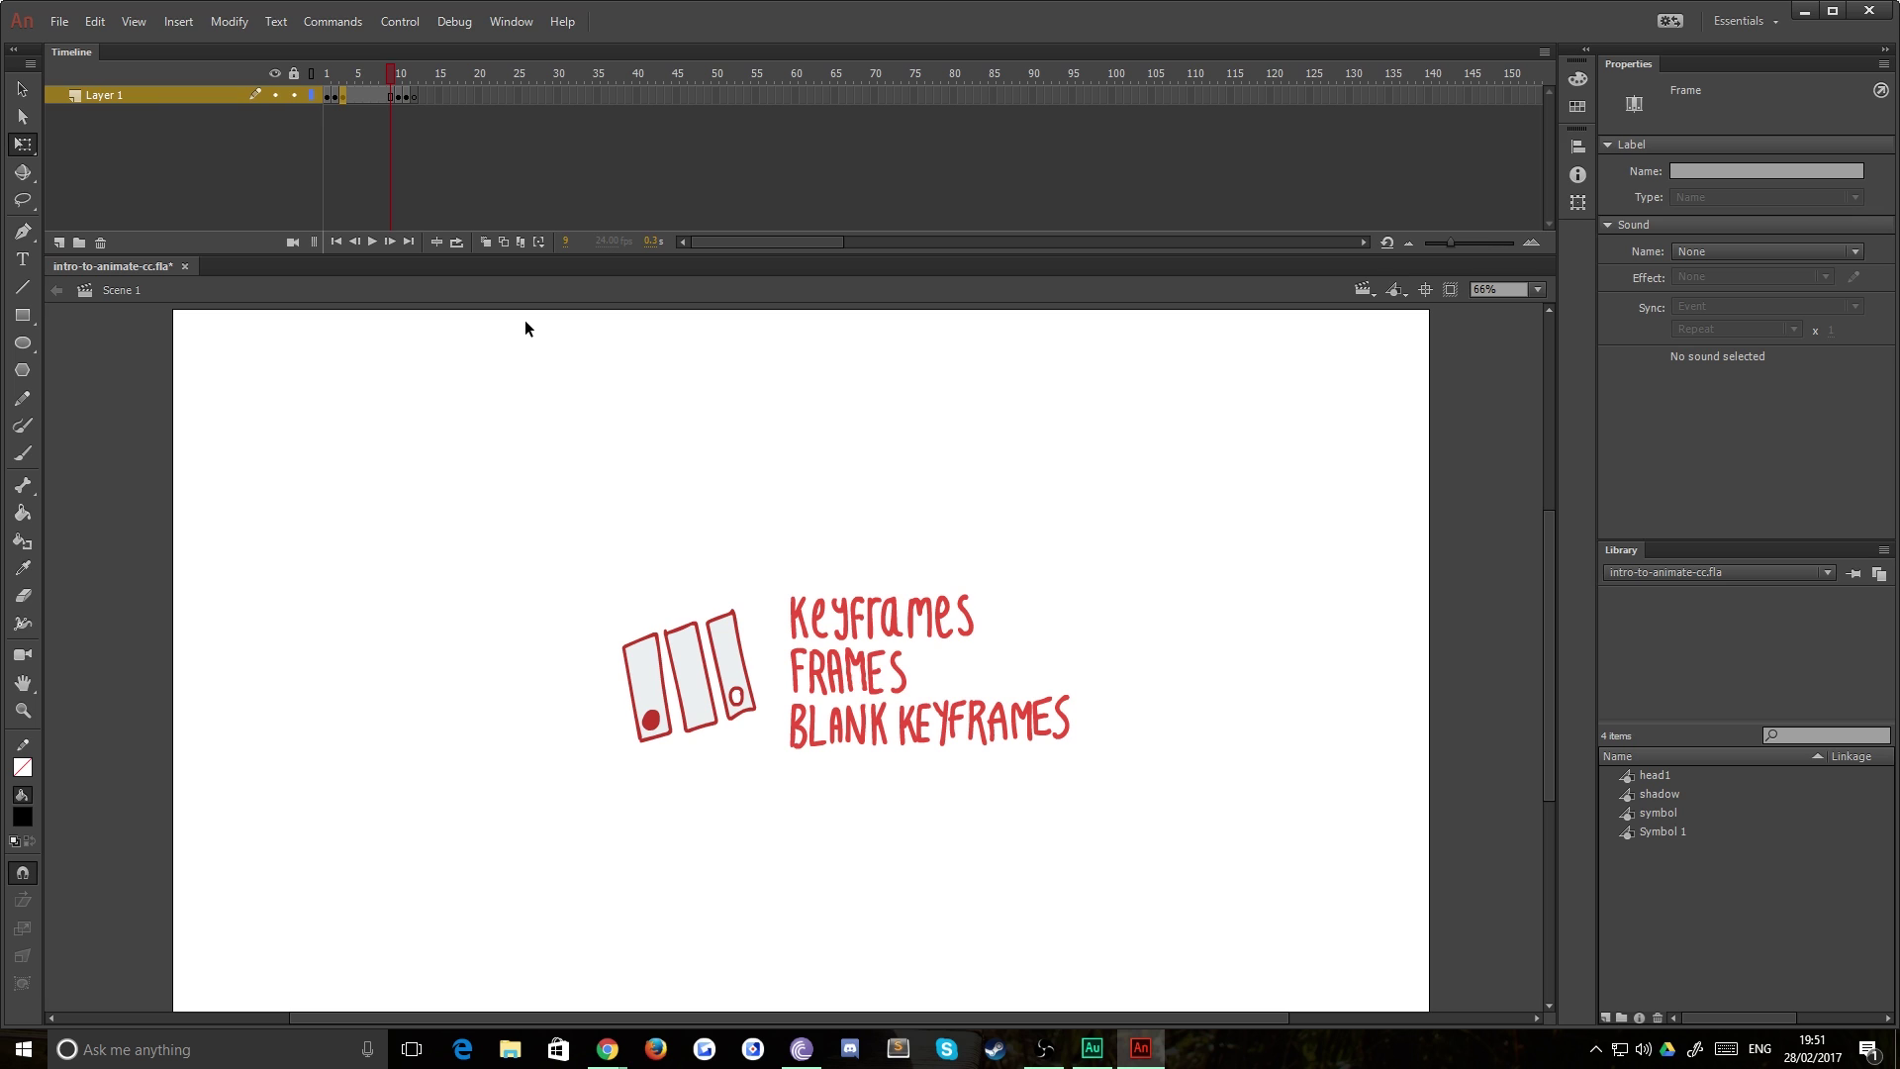
{"action": "left_click", "coordinate": [413, 96]}
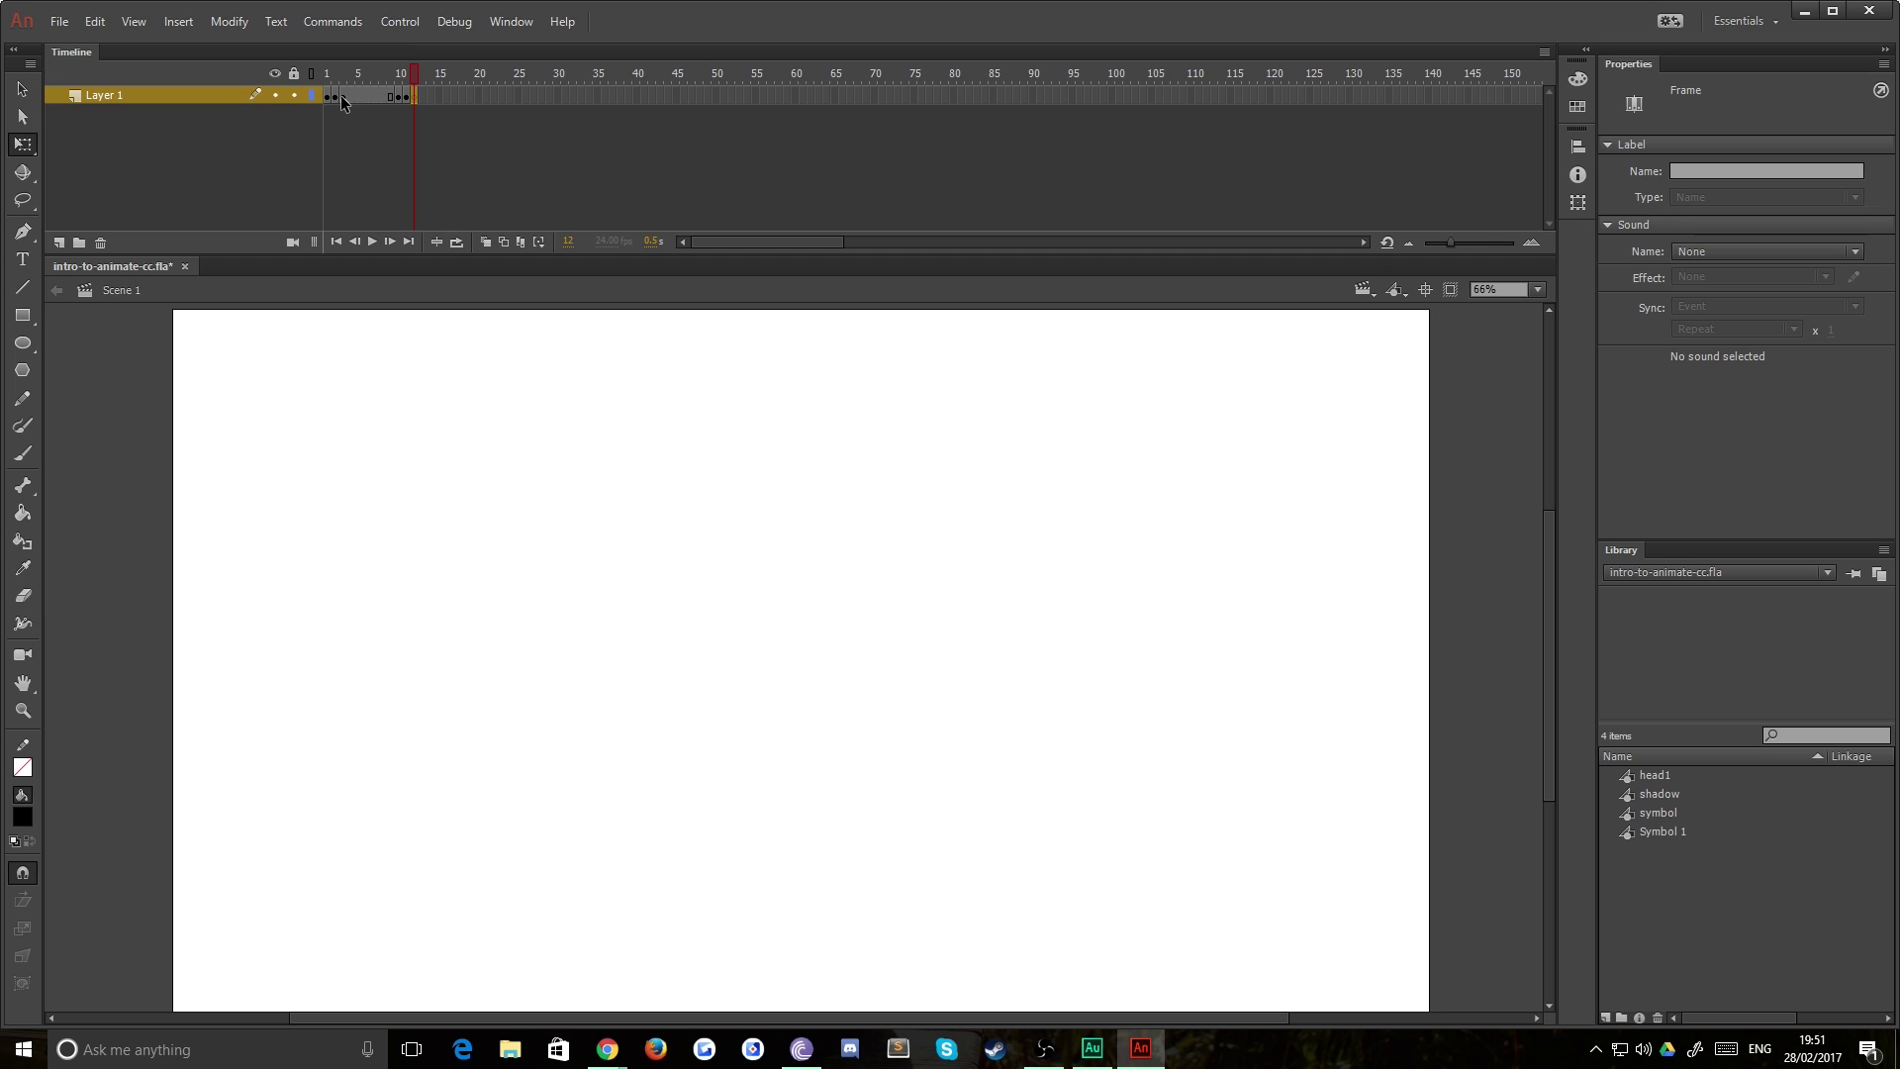
{"action": "left_click", "coordinate": [397, 95]}
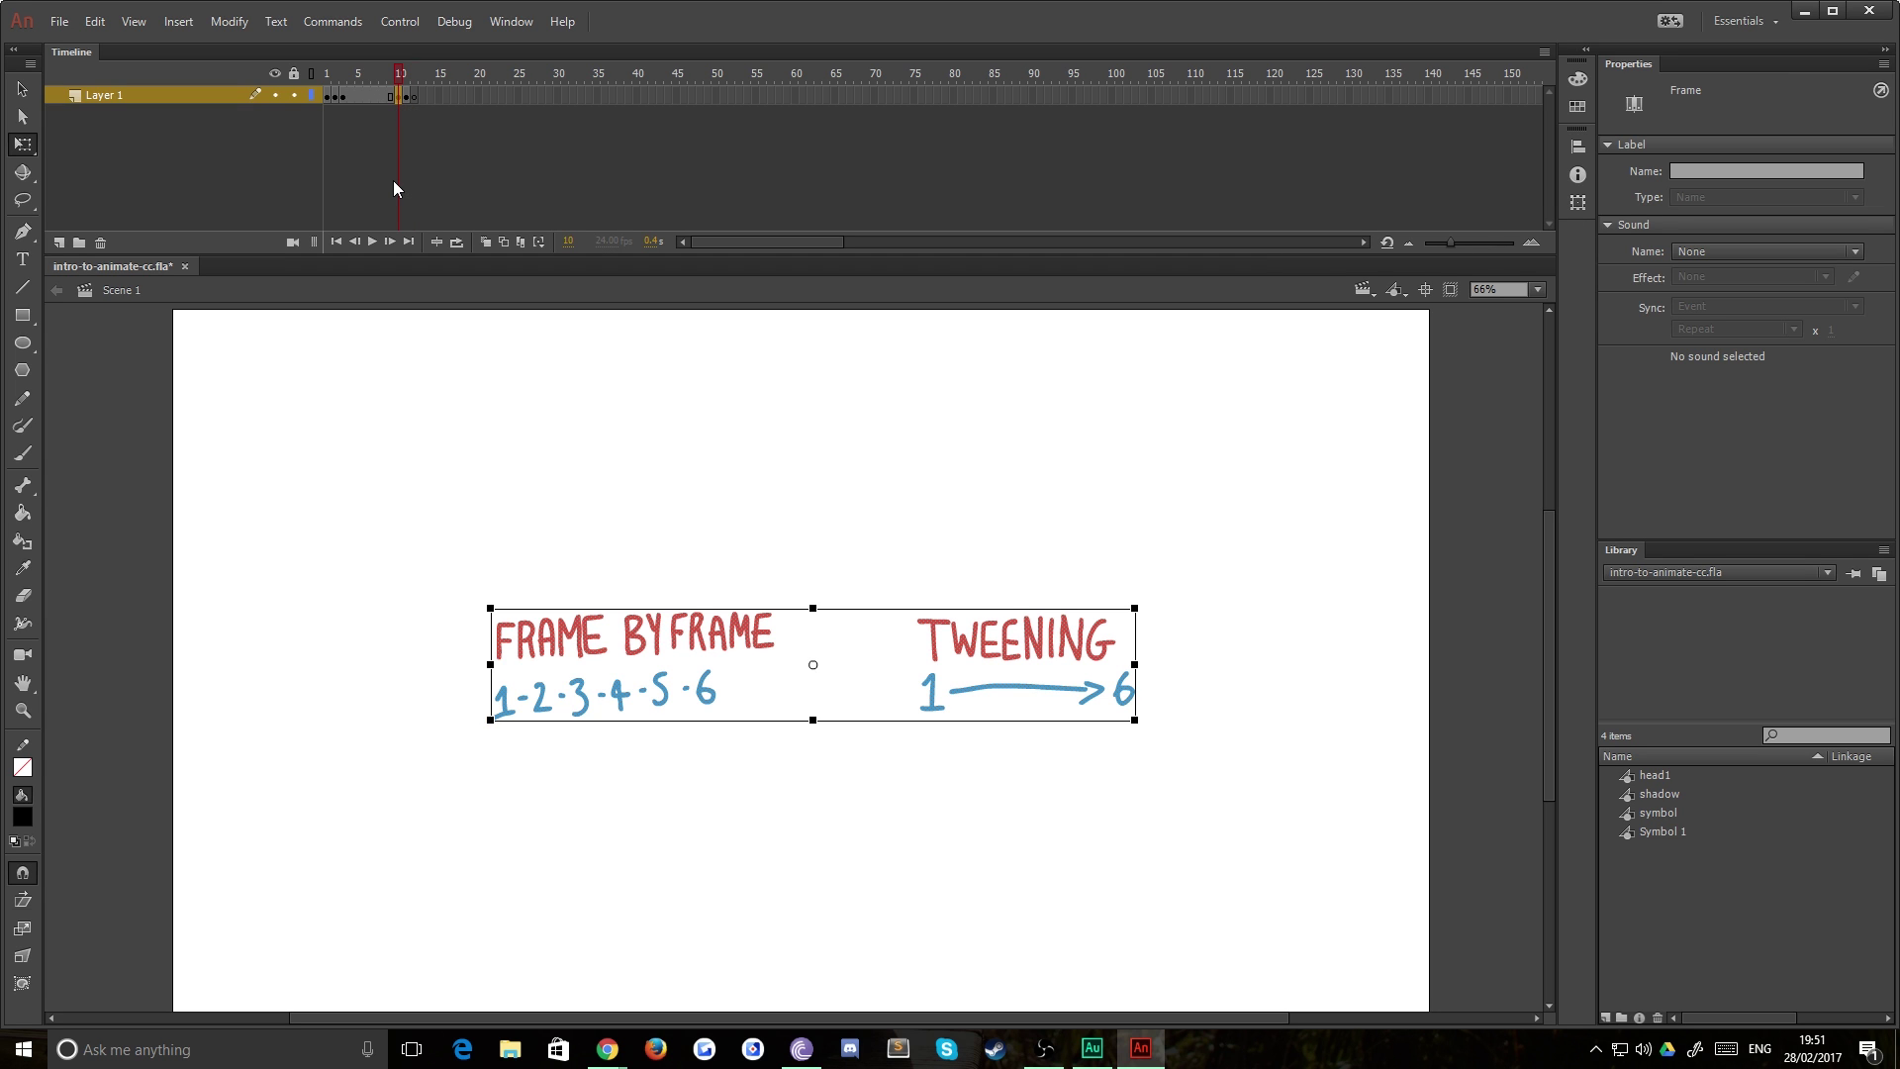
{"action": "left_click", "coordinate": [395, 416]}
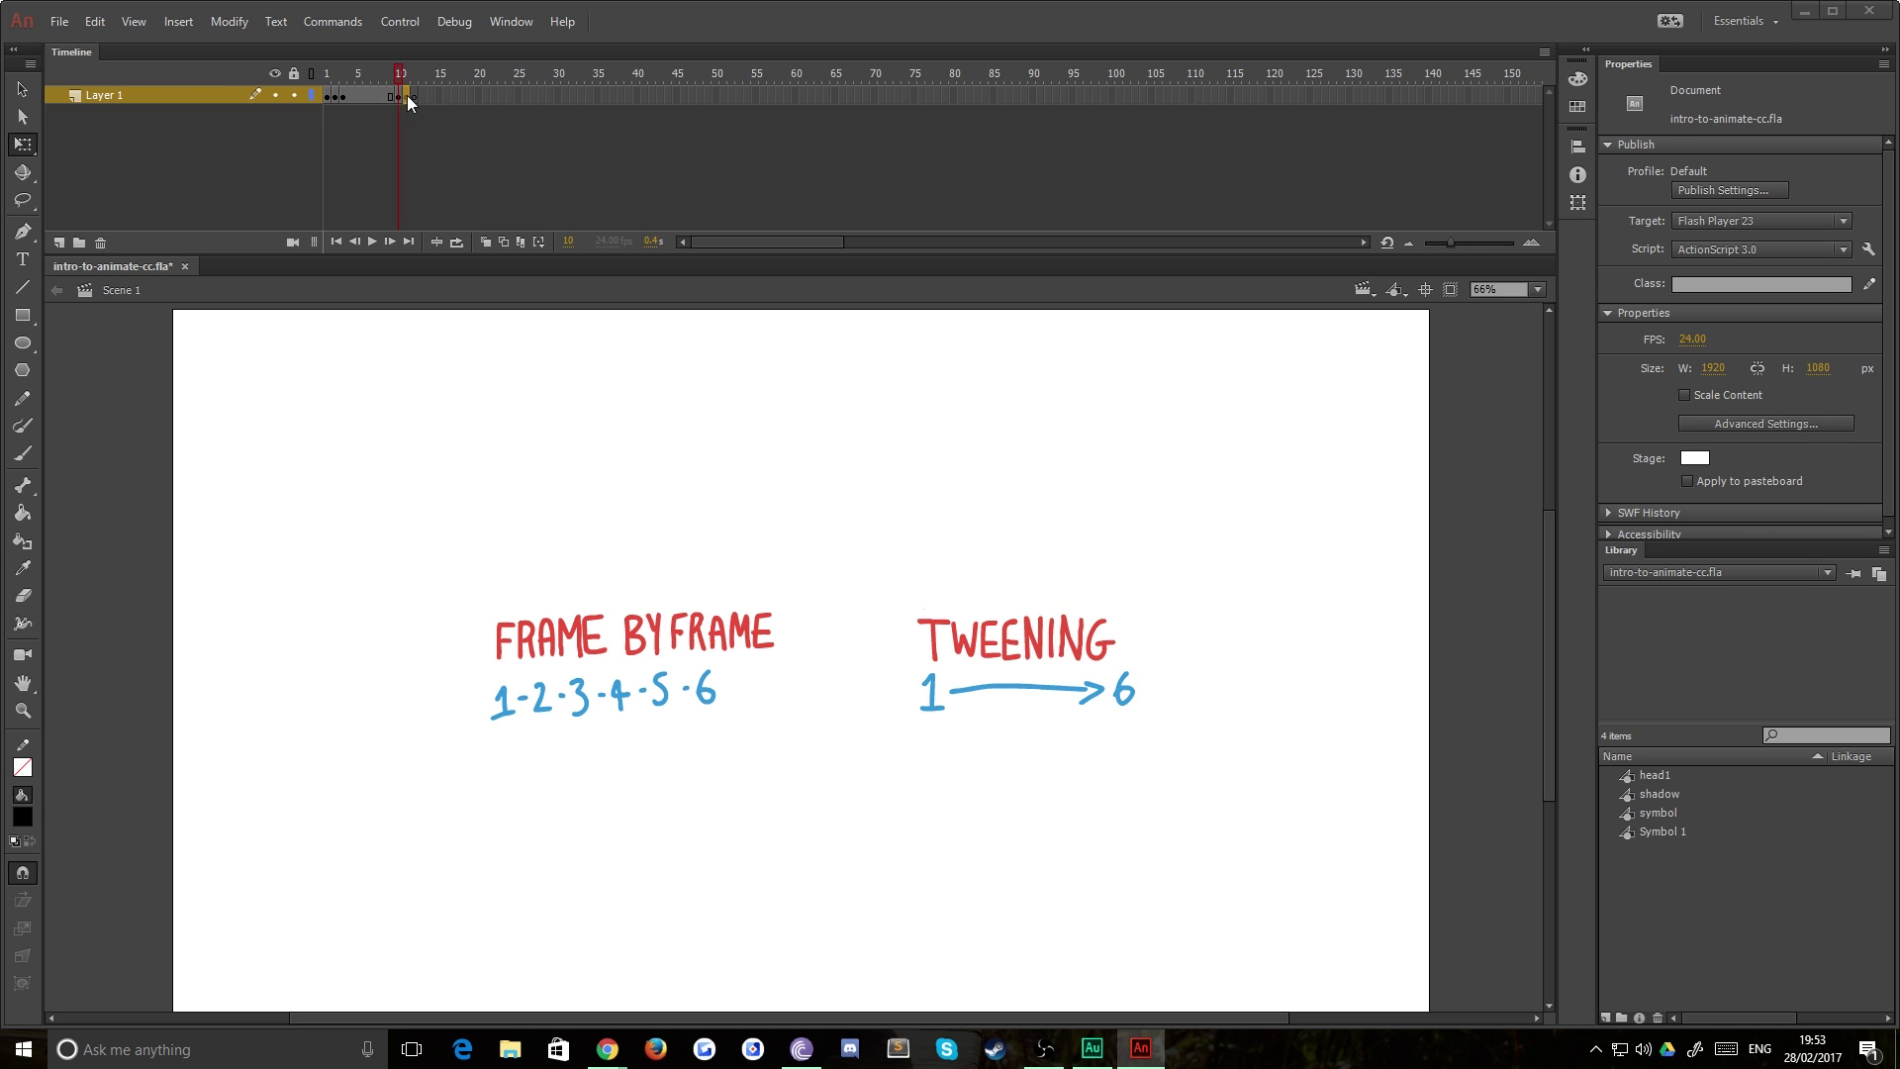
On frame 11, paint a black test brush stroke left of the green PAINT blob.
{"action": "left_click", "coordinate": [406, 95]}
{"action": "left_click", "coordinate": [413, 449]}
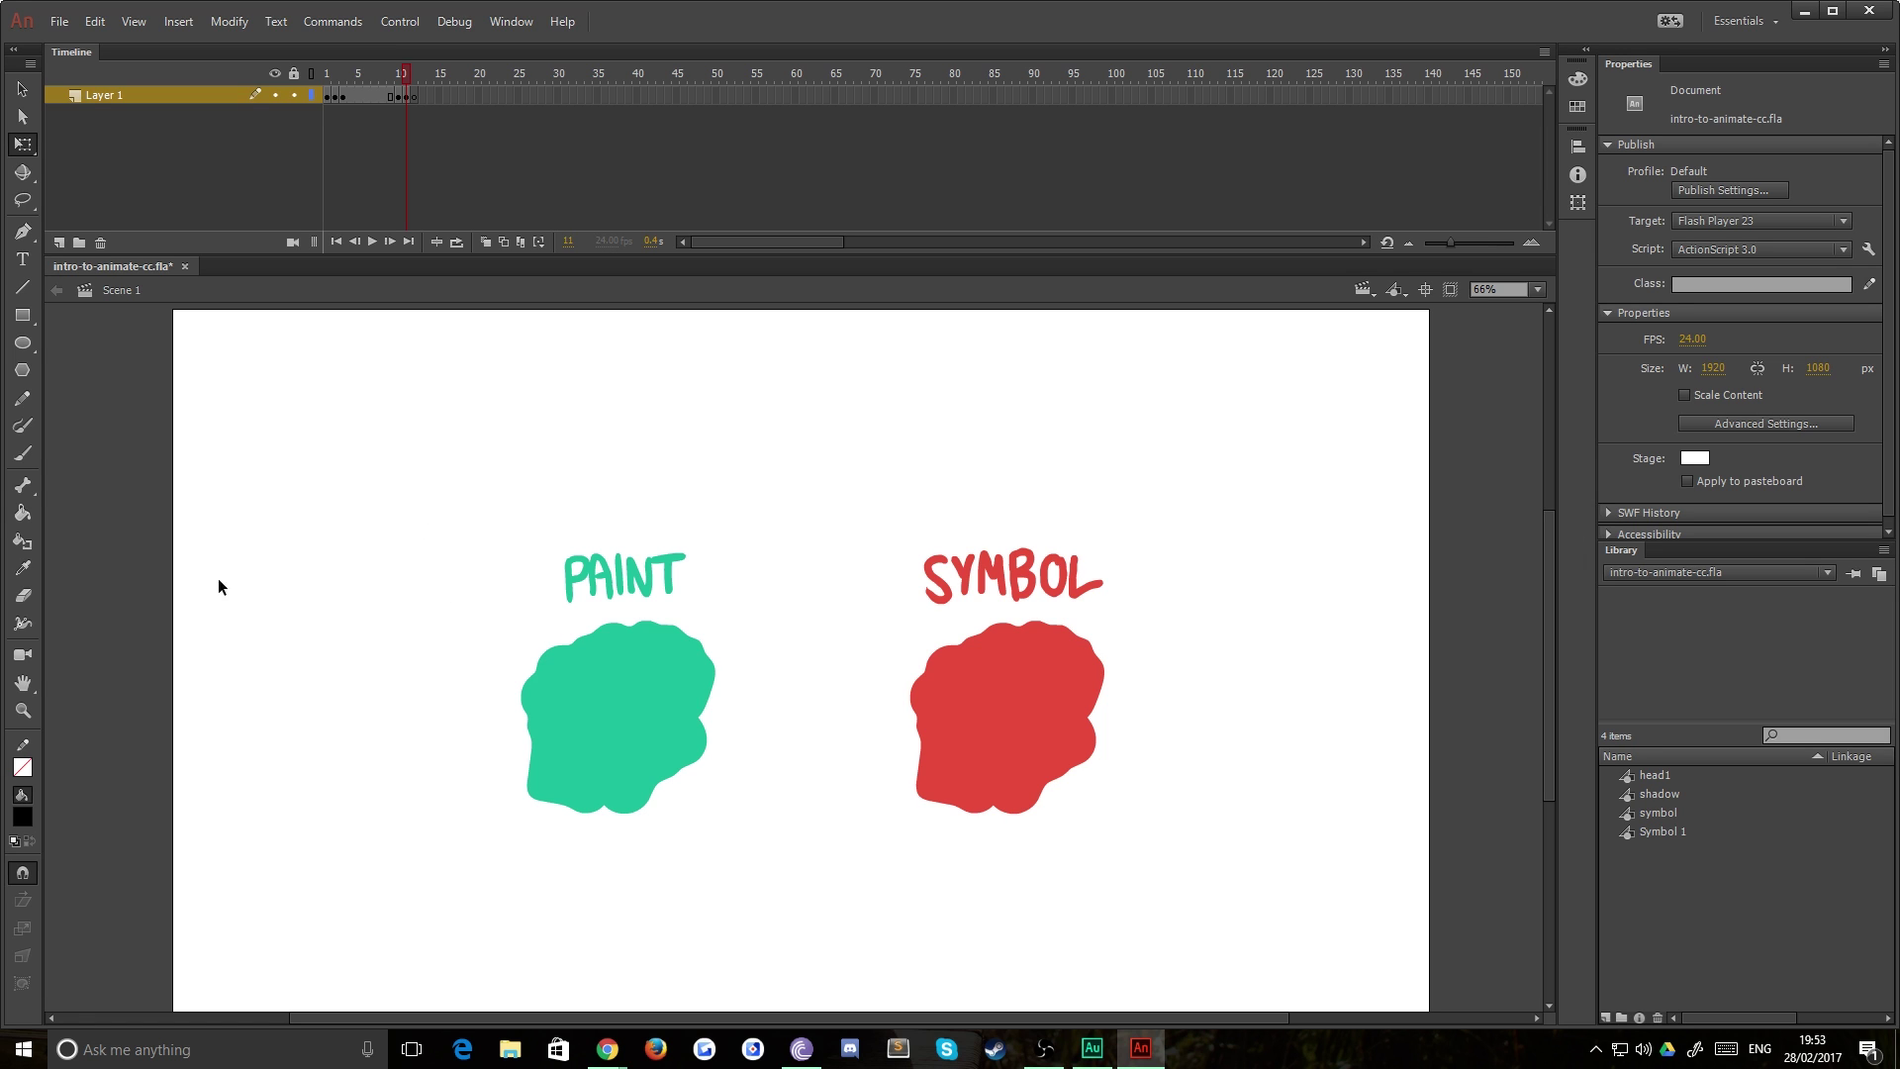
{"action": "left_click", "coordinate": [39, 450]}
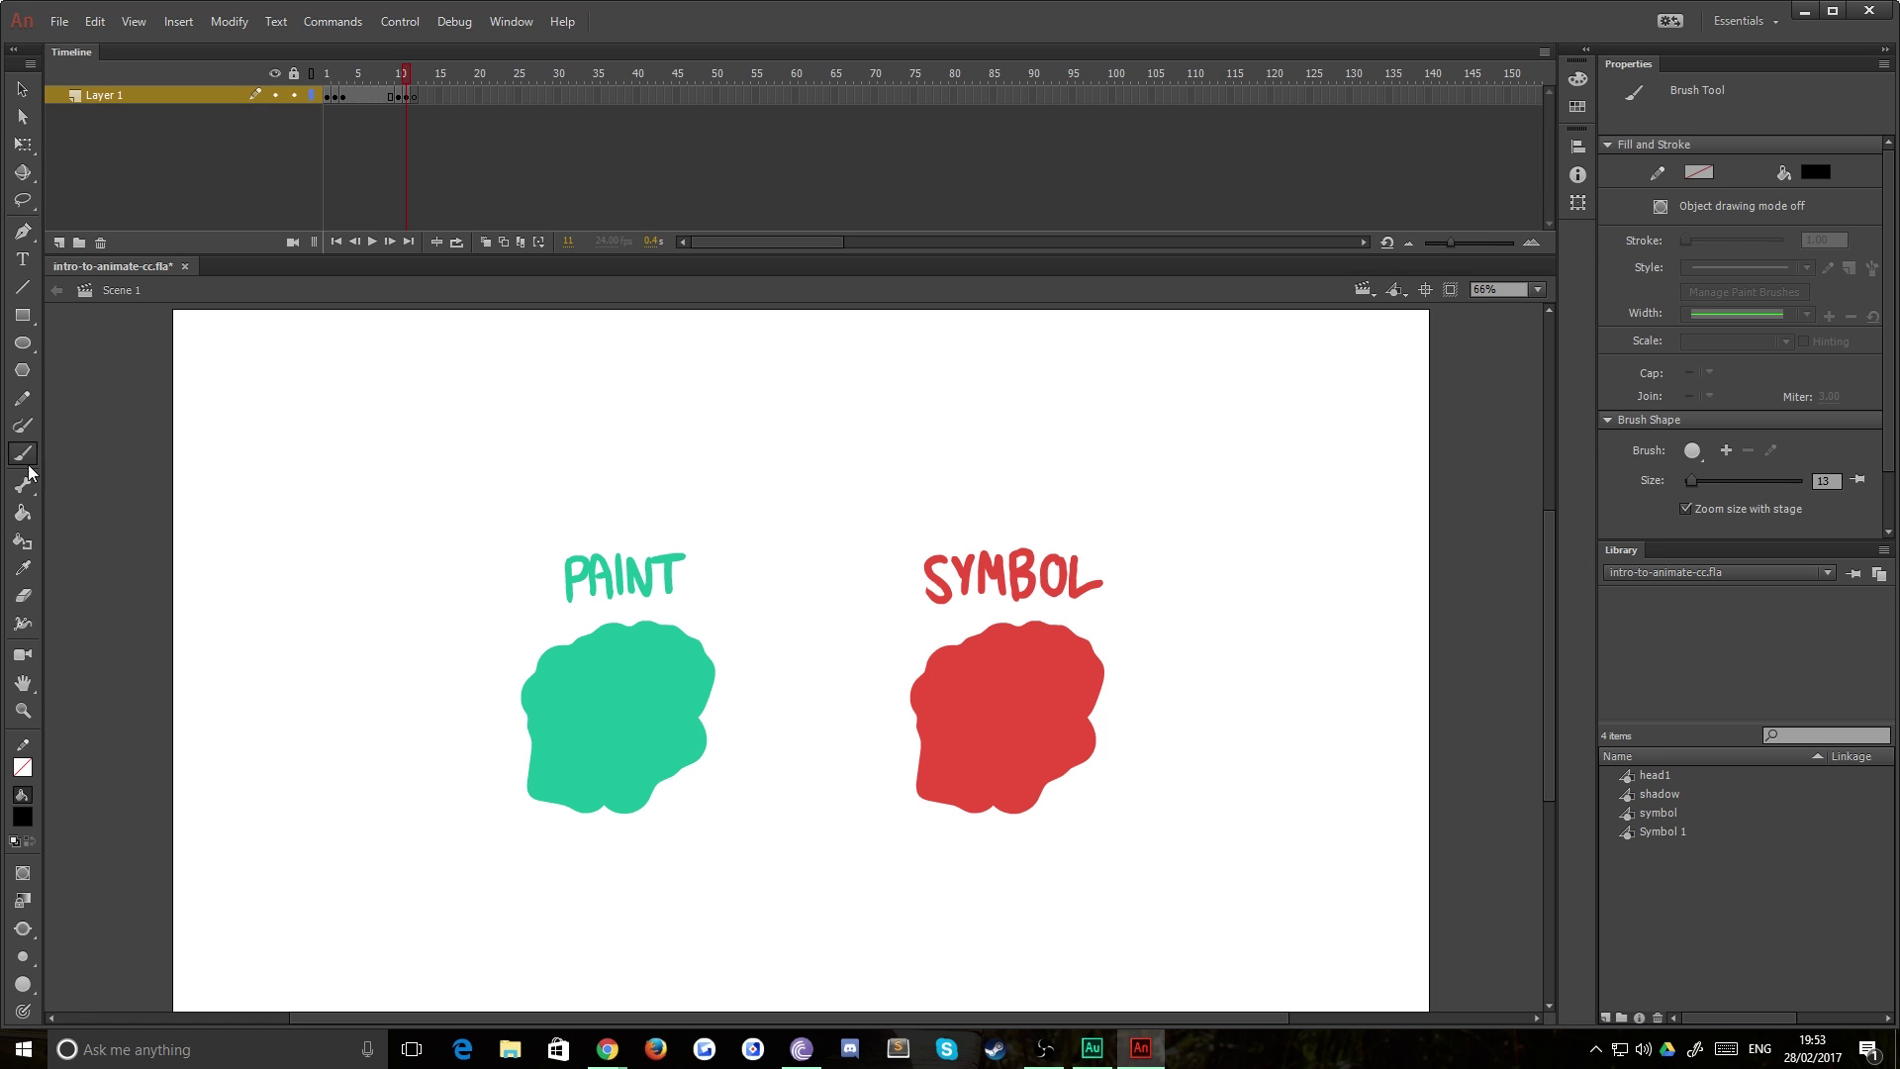
{"action": "left_click", "coordinate": [26, 401]}
{"action": "key", "text": "b"}
{"action": "mouse_move", "coordinate": [492, 669]}
{"action": "left_mouse_down"}
{"action": "mouse_move", "coordinate": [436, 656]}
{"action": "mouse_move", "coordinate": [433, 693]}
{"action": "mouse_move", "coordinate": [411, 653]}
{"action": "left_mouse_up"}
Reshape the test stroke's right end into a spike with the Selection tool.
{"action": "key", "text": "v"}
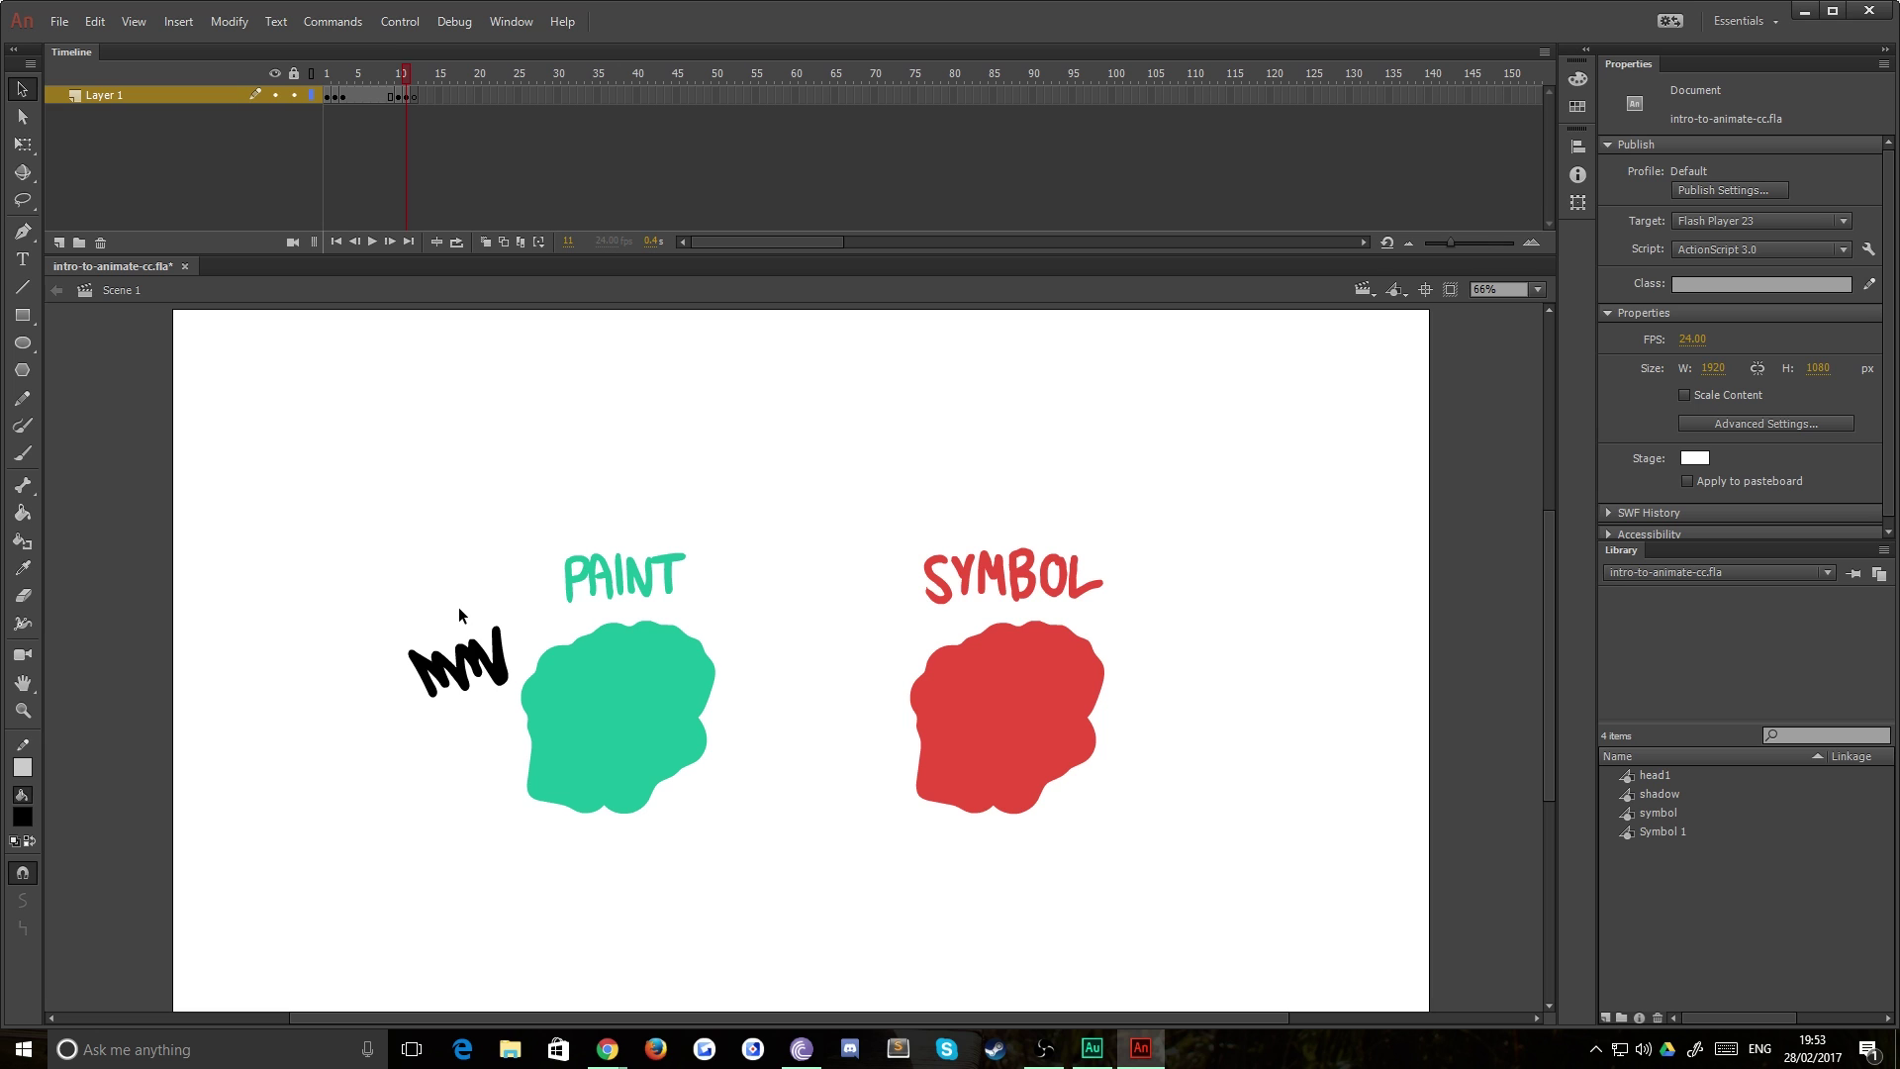
{"action": "left_click", "coordinate": [500, 665]}
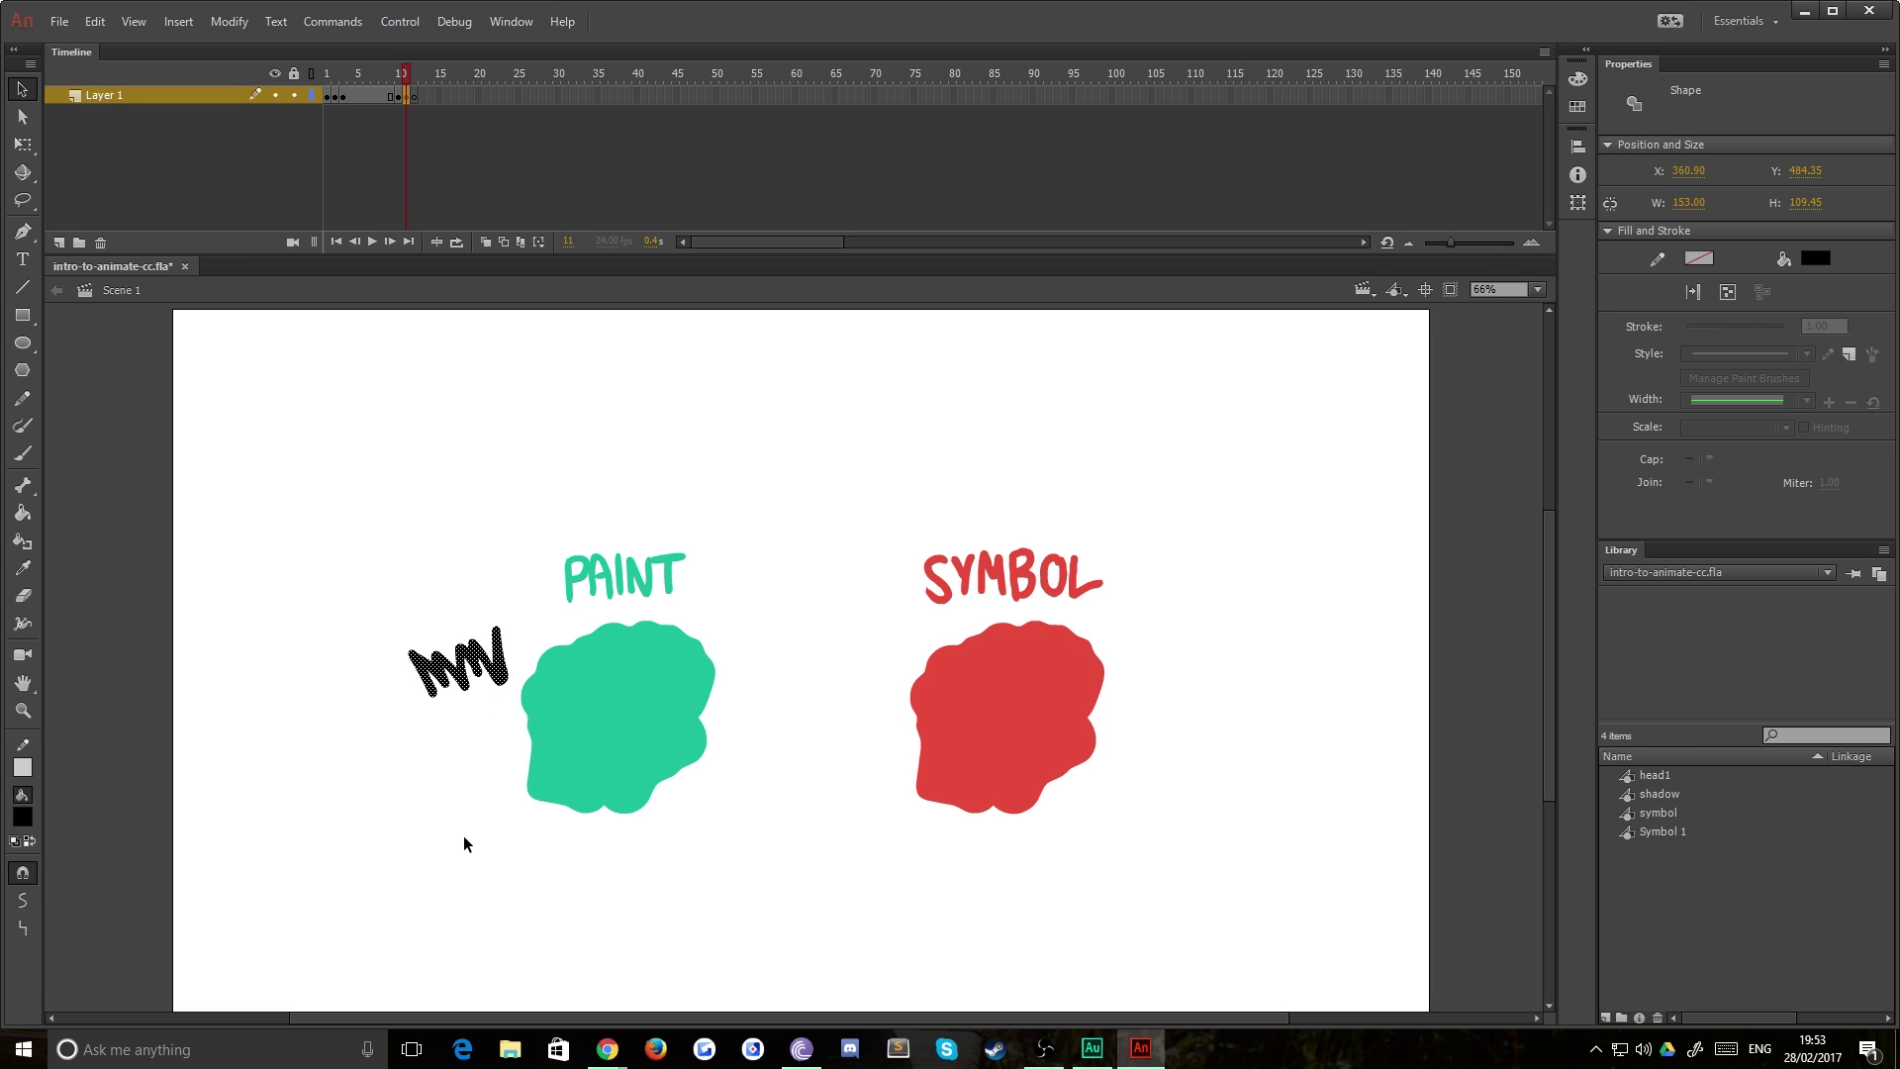
{"action": "left_click", "coordinate": [453, 768]}
{"action": "mouse_move", "coordinate": [502, 663]}
{"action": "left_mouse_down"}
{"action": "mouse_move", "coordinate": [538, 625]}
{"action": "mouse_move", "coordinate": [461, 641]}
{"action": "mouse_move", "coordinate": [462, 708]}
{"action": "mouse_move", "coordinate": [379, 645]}
{"action": "left_mouse_up"}
{"action": "left_click", "coordinate": [476, 671]}
{"action": "left_click", "coordinate": [472, 668]}
Marquee-select and delete the test stroke and its leftover fragment, leaving only the two blobs.
{"action": "key", "text": "Delete"}
{"action": "left_click_drag", "start_coordinate": [353, 570], "coordinate": [499, 677]}
{"action": "key", "text": "Delete"}
{"action": "left_click_drag", "start_coordinate": [533, 592], "coordinate": [458, 655]}
{"action": "key", "text": "Delete"}
{"action": "mouse_move", "coordinate": [419, 475]}
{"action": "left_mouse_down"}
{"action": "mouse_move", "coordinate": [738, 858]}
{"action": "mouse_move", "coordinate": [675, 745]}
{"action": "mouse_move", "coordinate": [752, 861]}
{"action": "left_mouse_up"}
{"action": "left_click", "coordinate": [770, 882]}
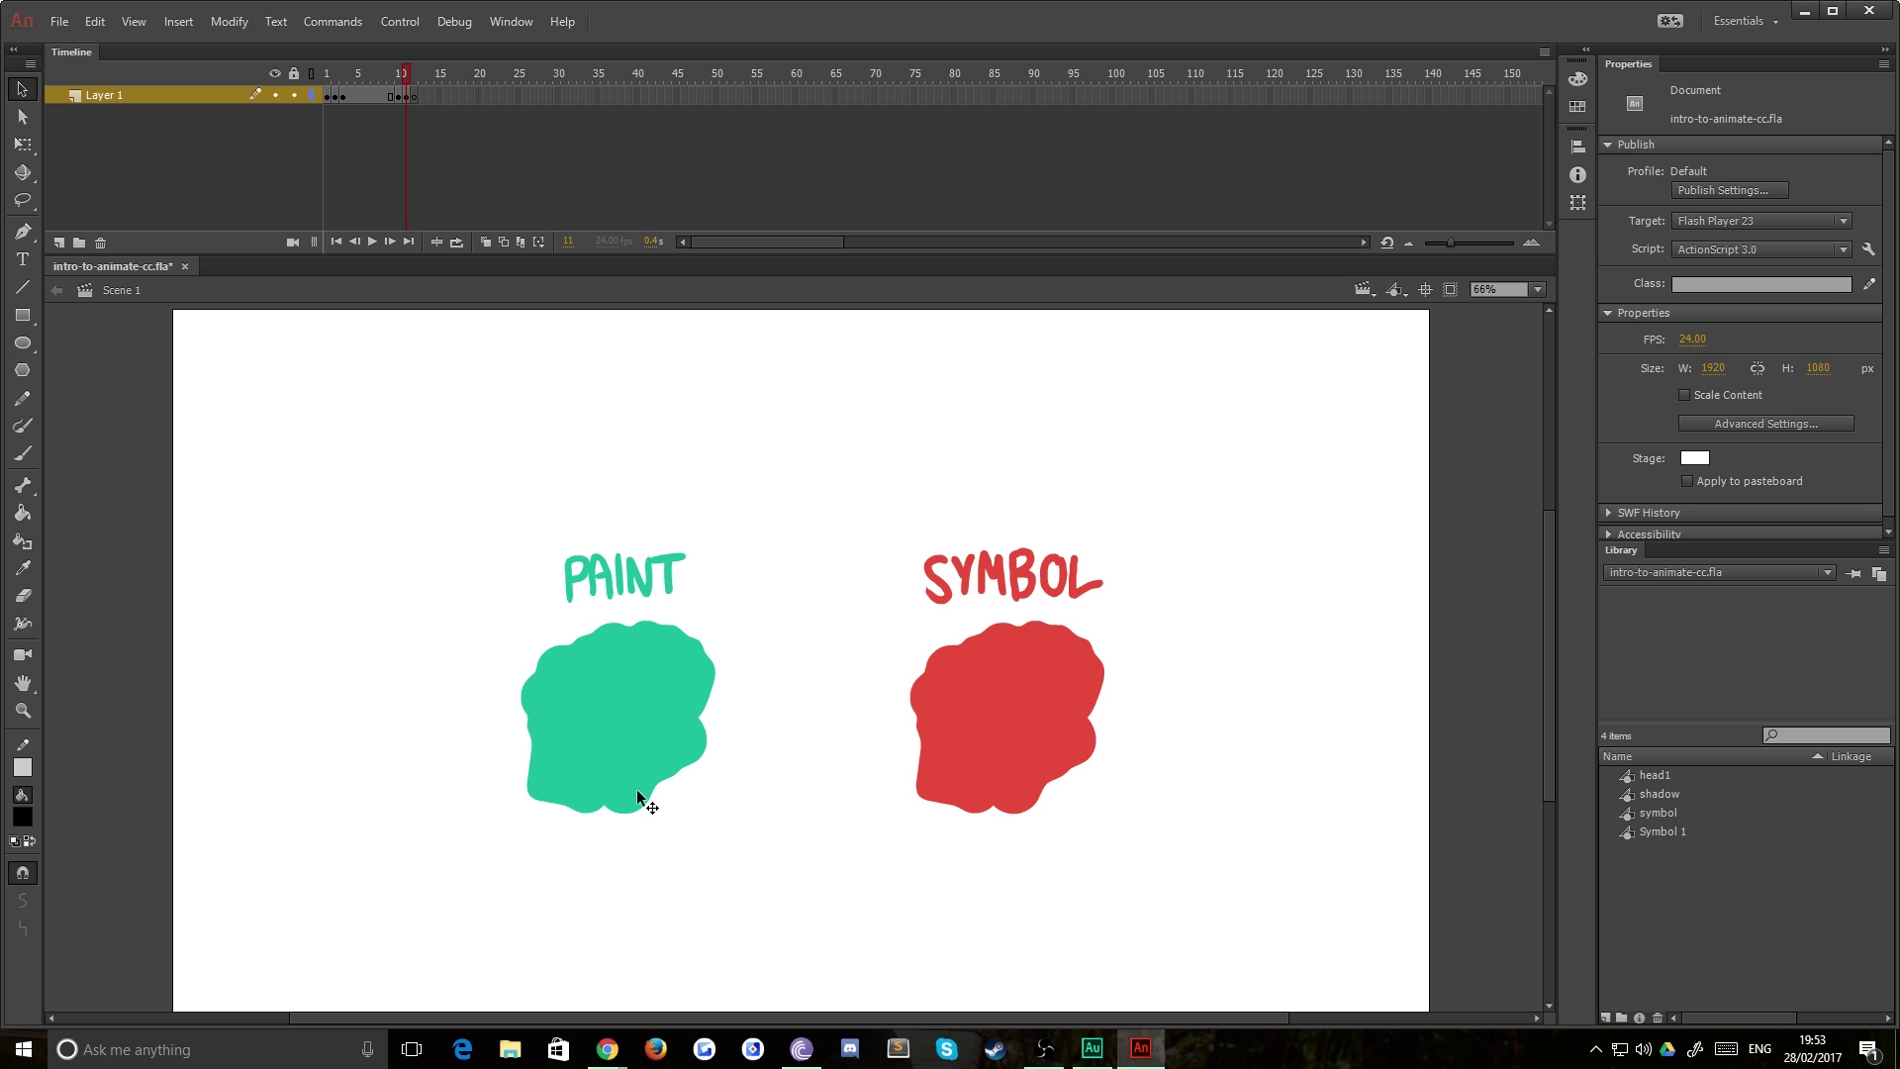
{"action": "left_click_drag", "start_coordinate": [391, 492], "coordinate": [863, 895]}
{"action": "left_click", "coordinate": [202, 632]}
{"action": "left_click", "coordinate": [22, 286]}
{"action": "left_click_drag", "start_coordinate": [382, 527], "coordinate": [713, 808]}
{"action": "left_click", "coordinate": [22, 88]}
{"action": "left_click_drag", "start_coordinate": [603, 715], "coordinate": [657, 767]}
{"action": "double_click", "coordinate": [507, 631]}
{"action": "key", "text": "Delete"}
{"action": "left_click", "coordinate": [934, 727]}
{"action": "left_click_drag", "start_coordinate": [958, 732], "coordinate": [996, 681]}
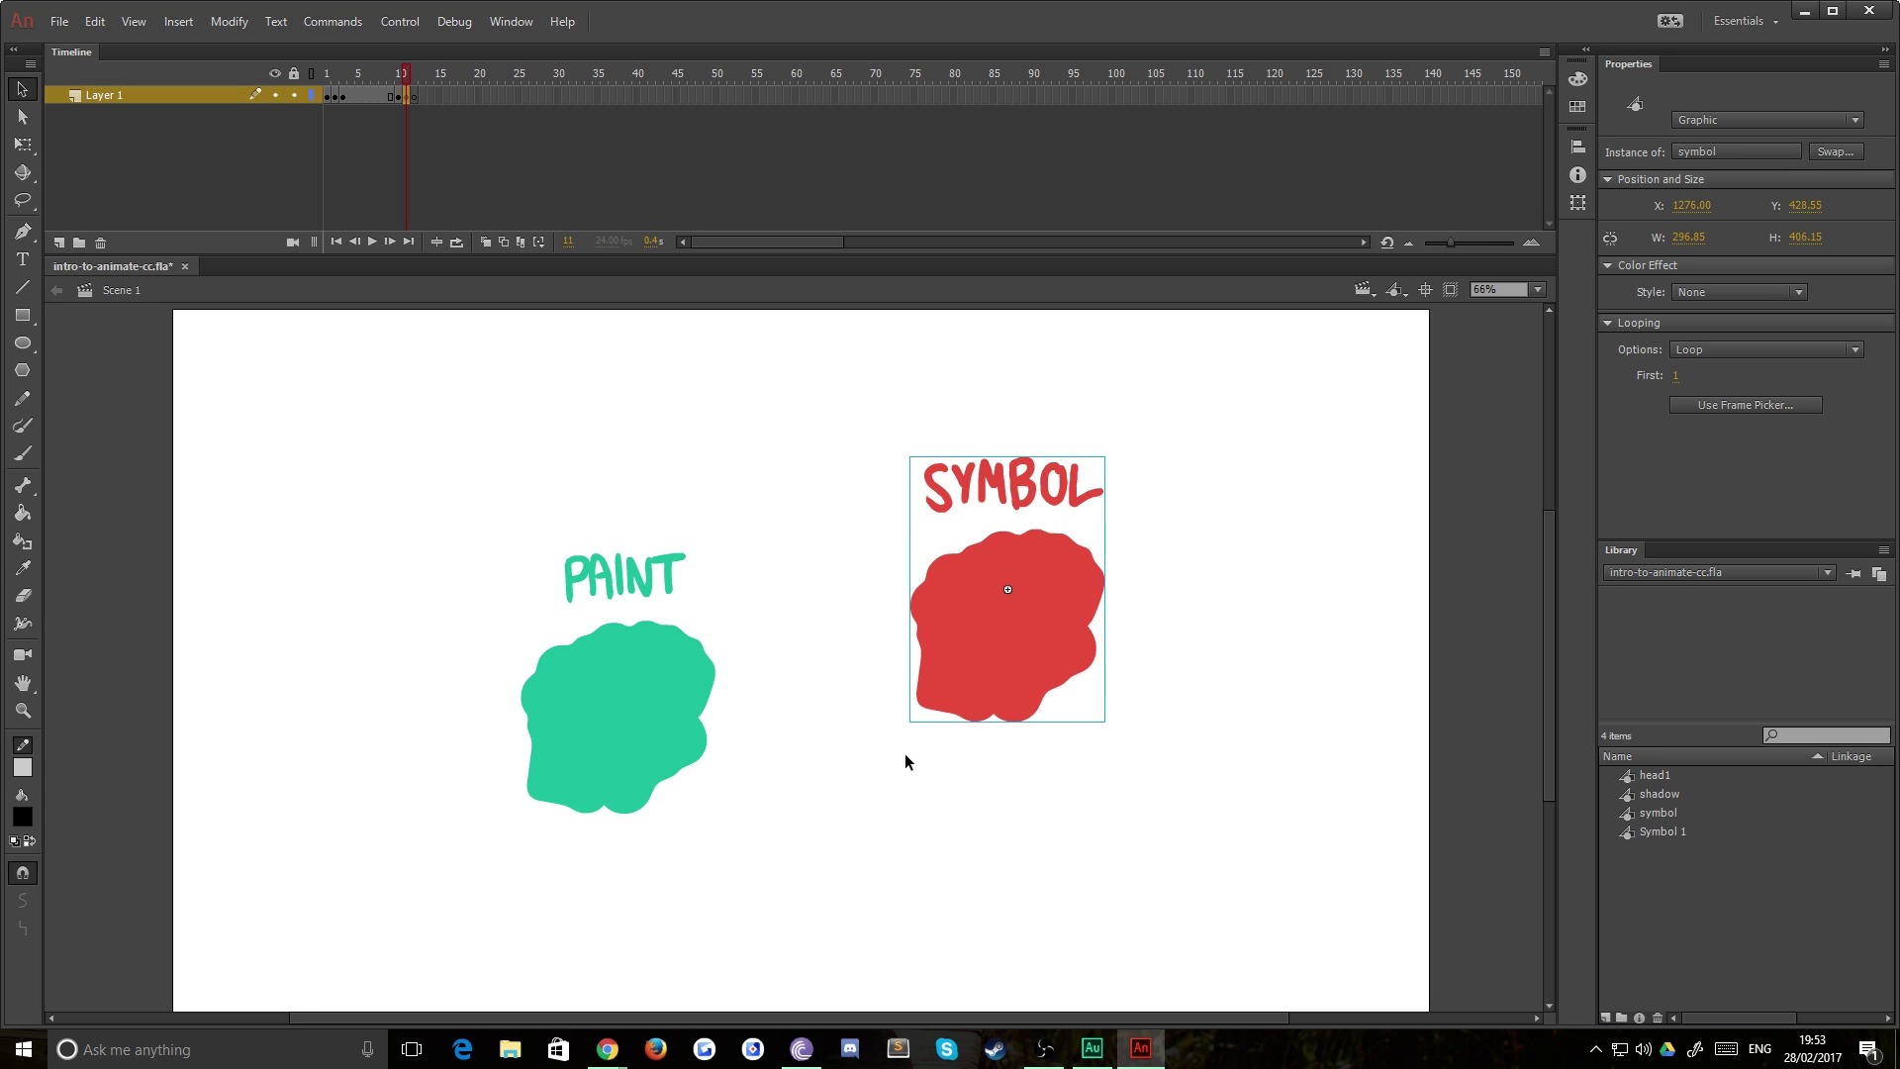
{"action": "left_click_drag", "start_coordinate": [905, 760], "coordinate": [840, 695]}
{"action": "key", "text": "ctrl+z"}
{"action": "key", "text": "ctrl+z"}
{"action": "key", "text": "ctrl+z"}
{"action": "key", "text": "ctrl+z"}
{"action": "left_click", "coordinate": [893, 691]}
{"action": "left_click", "coordinate": [916, 691]}
{"action": "key", "text": "q"}
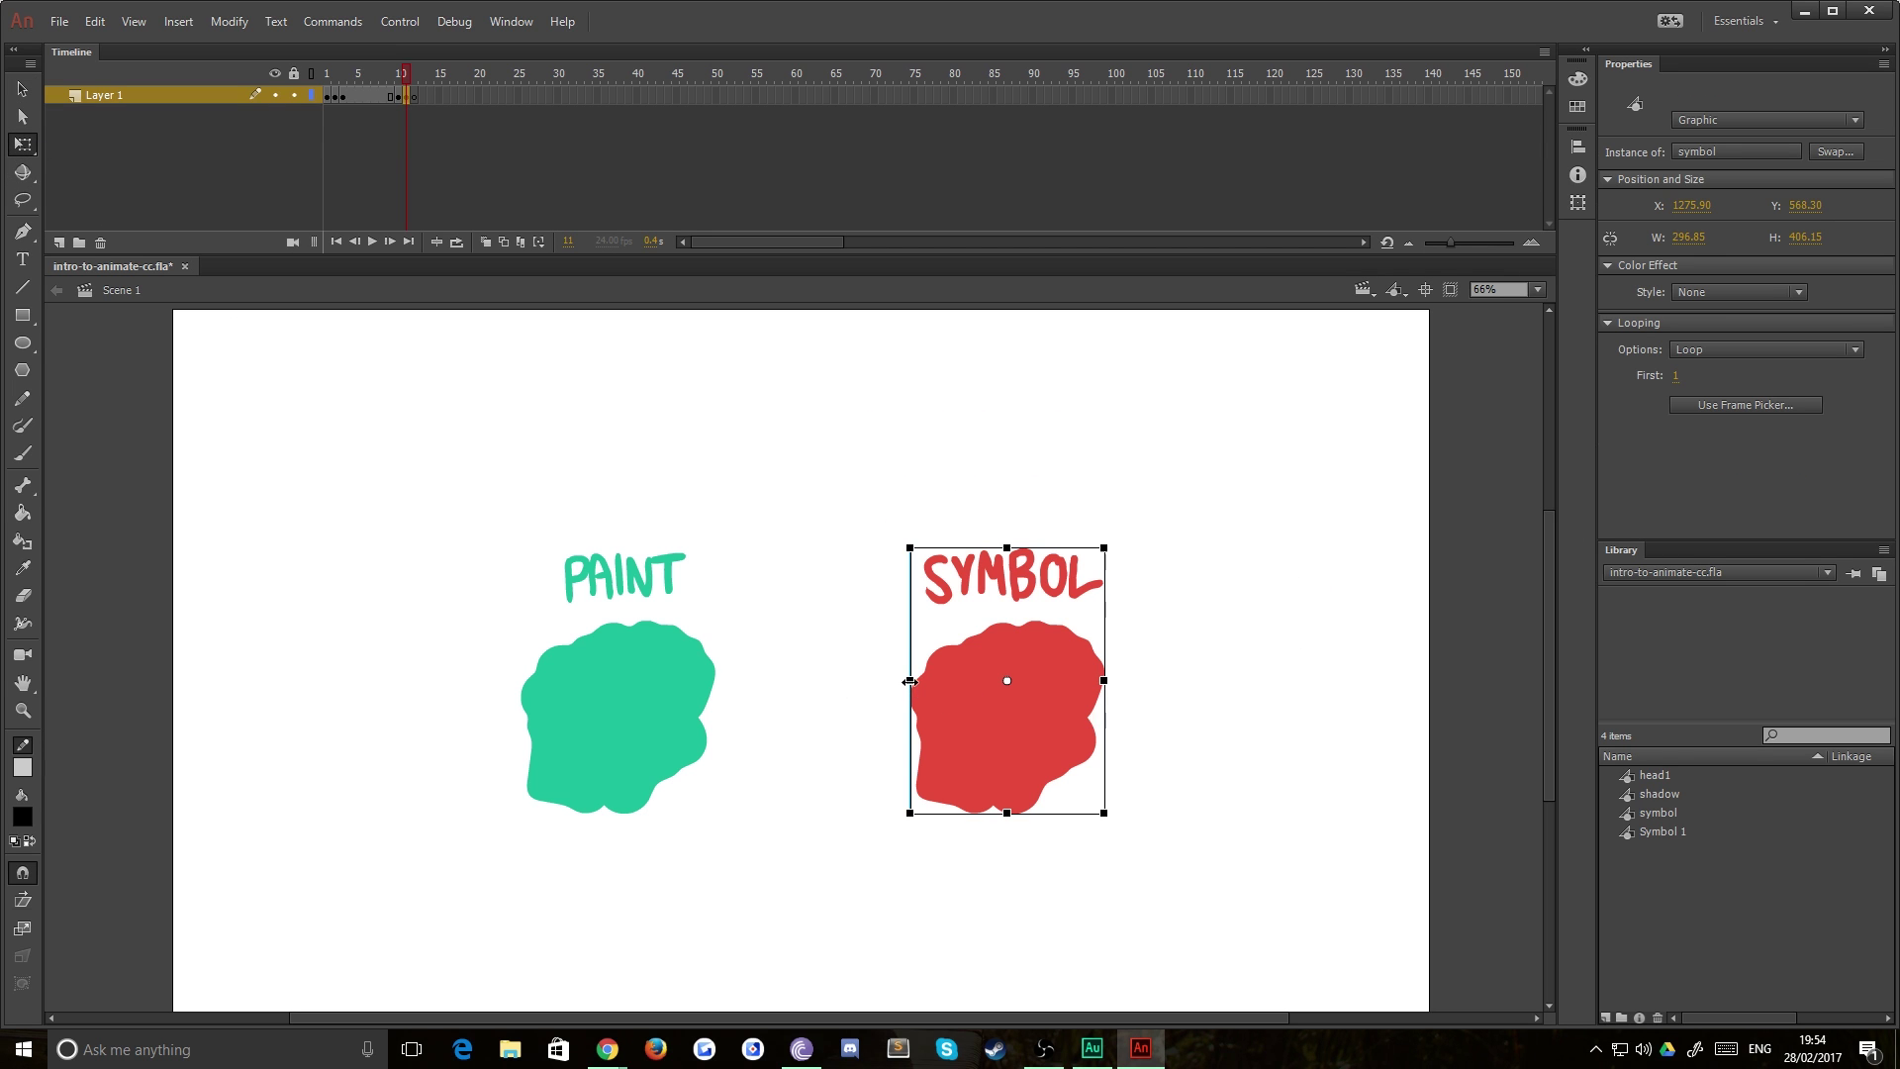
{"action": "left_click_drag", "start_coordinate": [909, 681], "coordinate": [983, 681]}
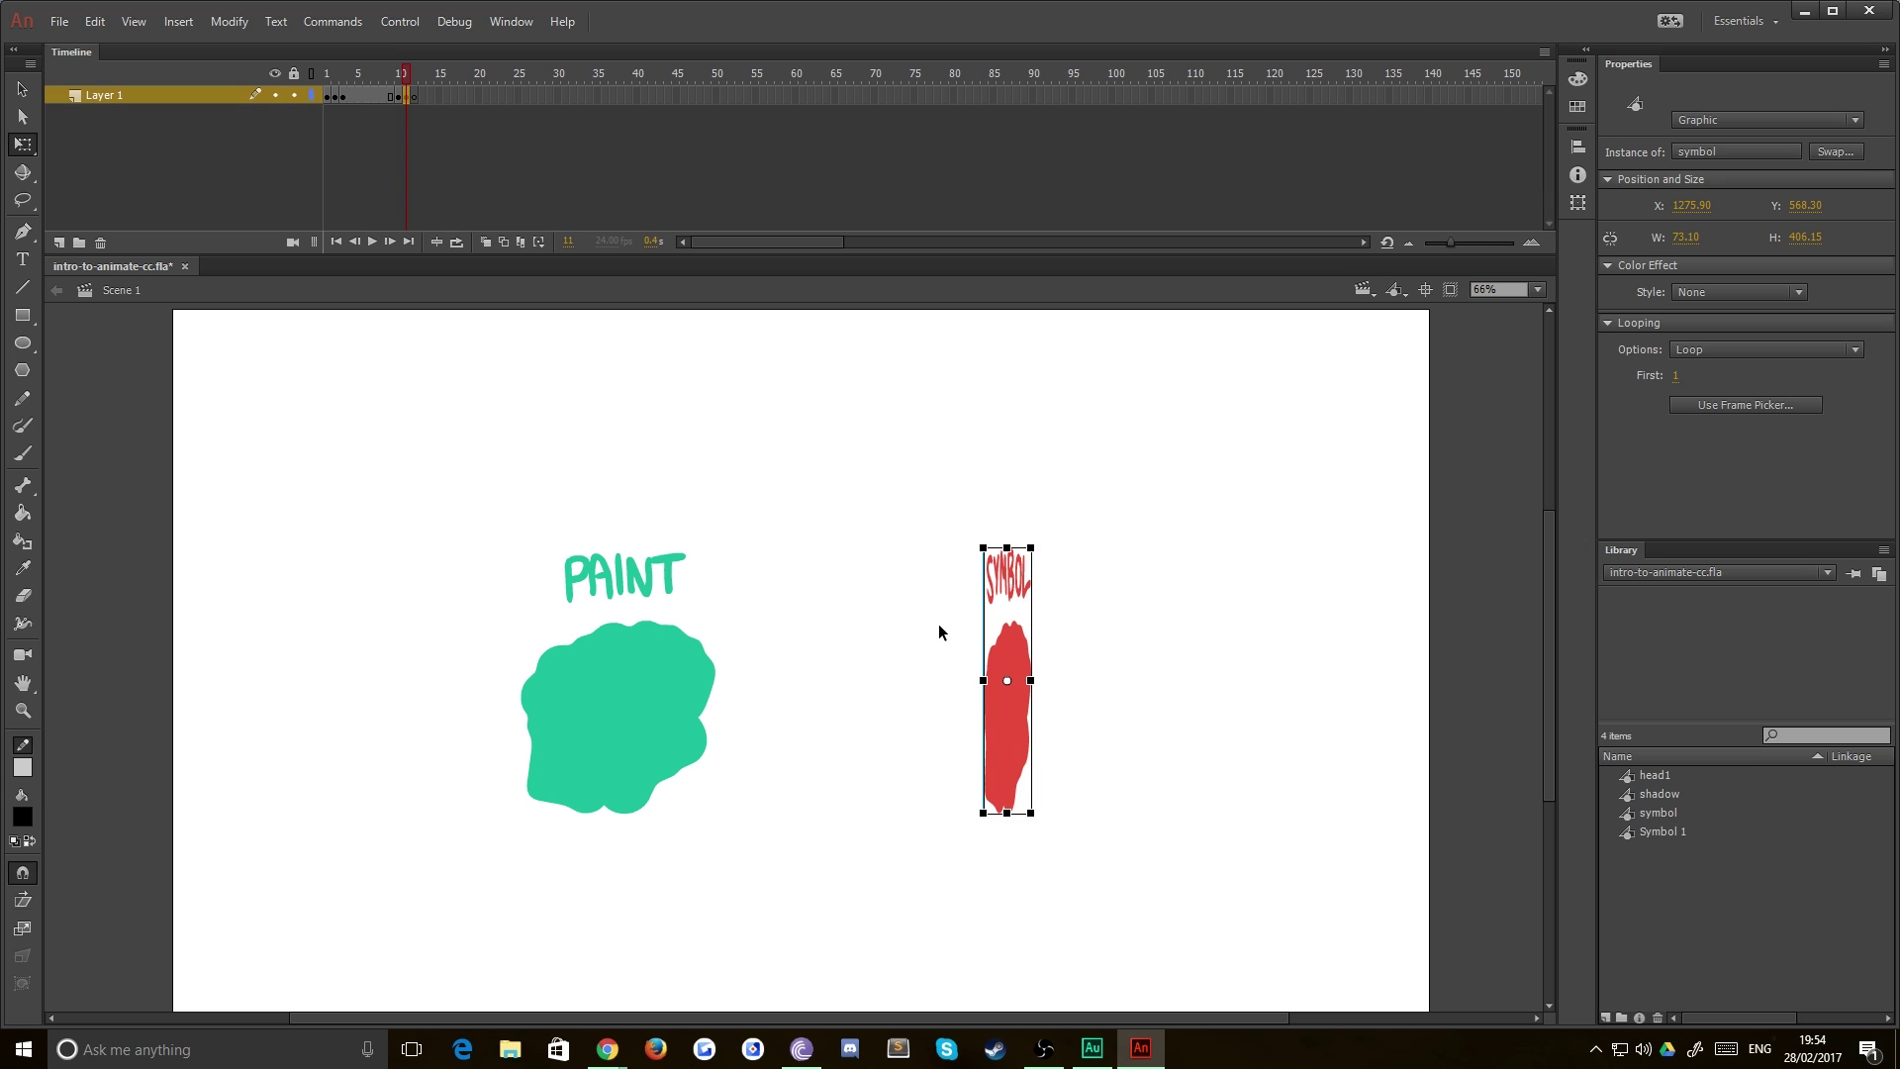
{"action": "key", "text": "ctrl+z"}
{"action": "left_click", "coordinate": [22, 89]}
{"action": "left_click", "coordinate": [327, 508]}
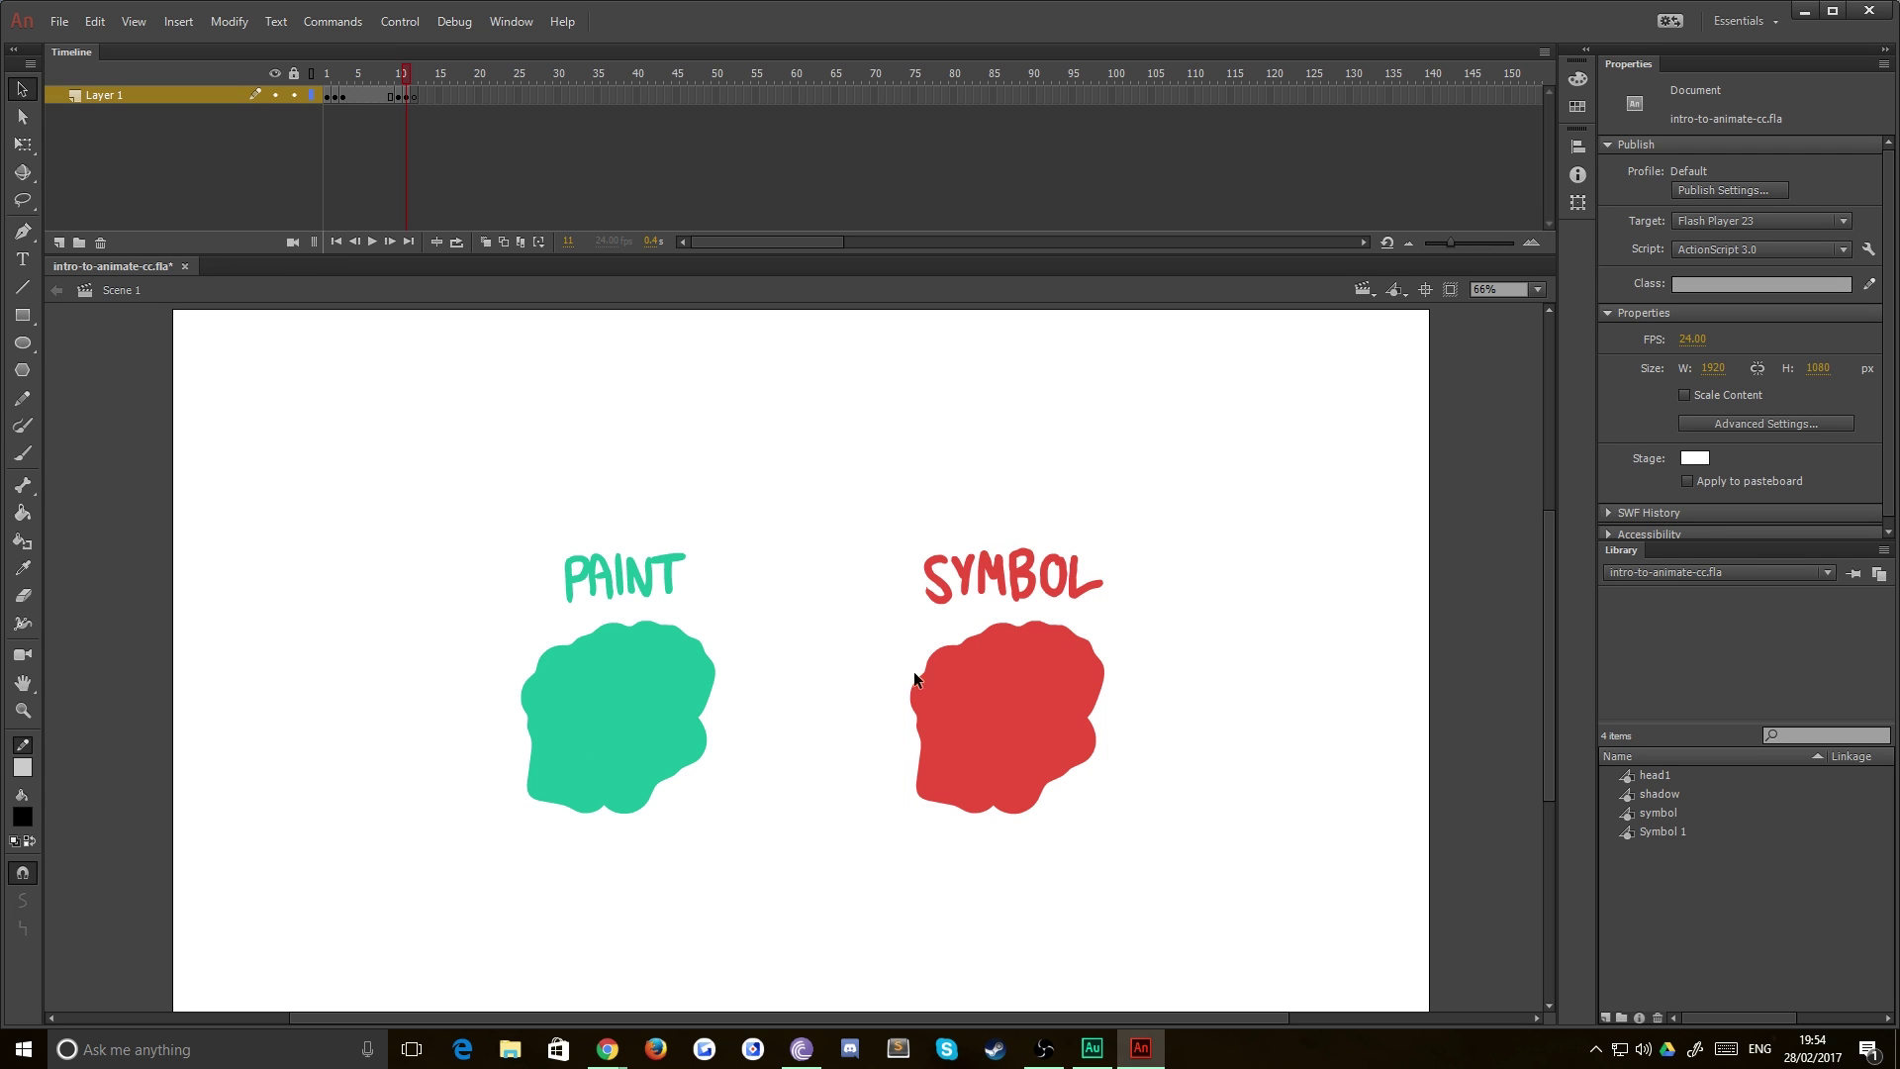
Enter the red symbol, undo the small tail on its shape, and return to Scene 1.
{"action": "double_click", "coordinate": [999, 734]}
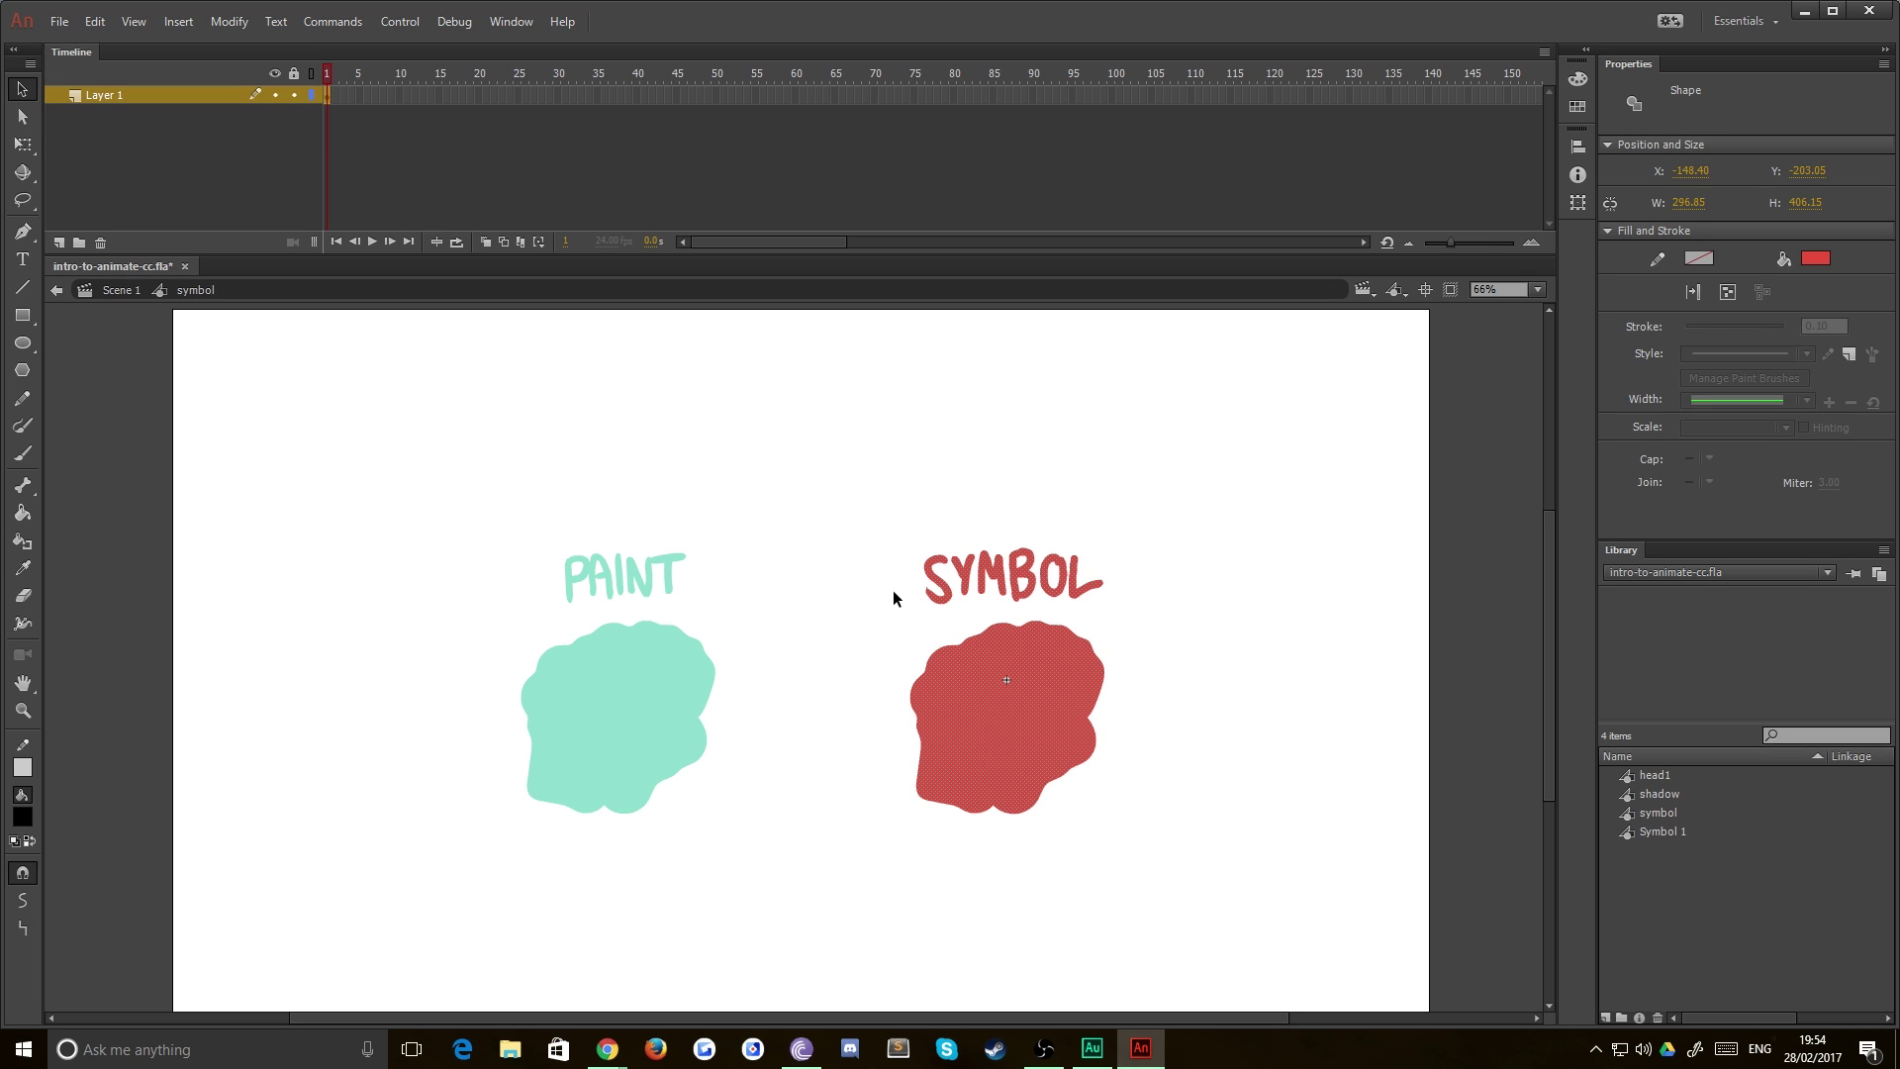
{"action": "left_click", "coordinate": [886, 619]}
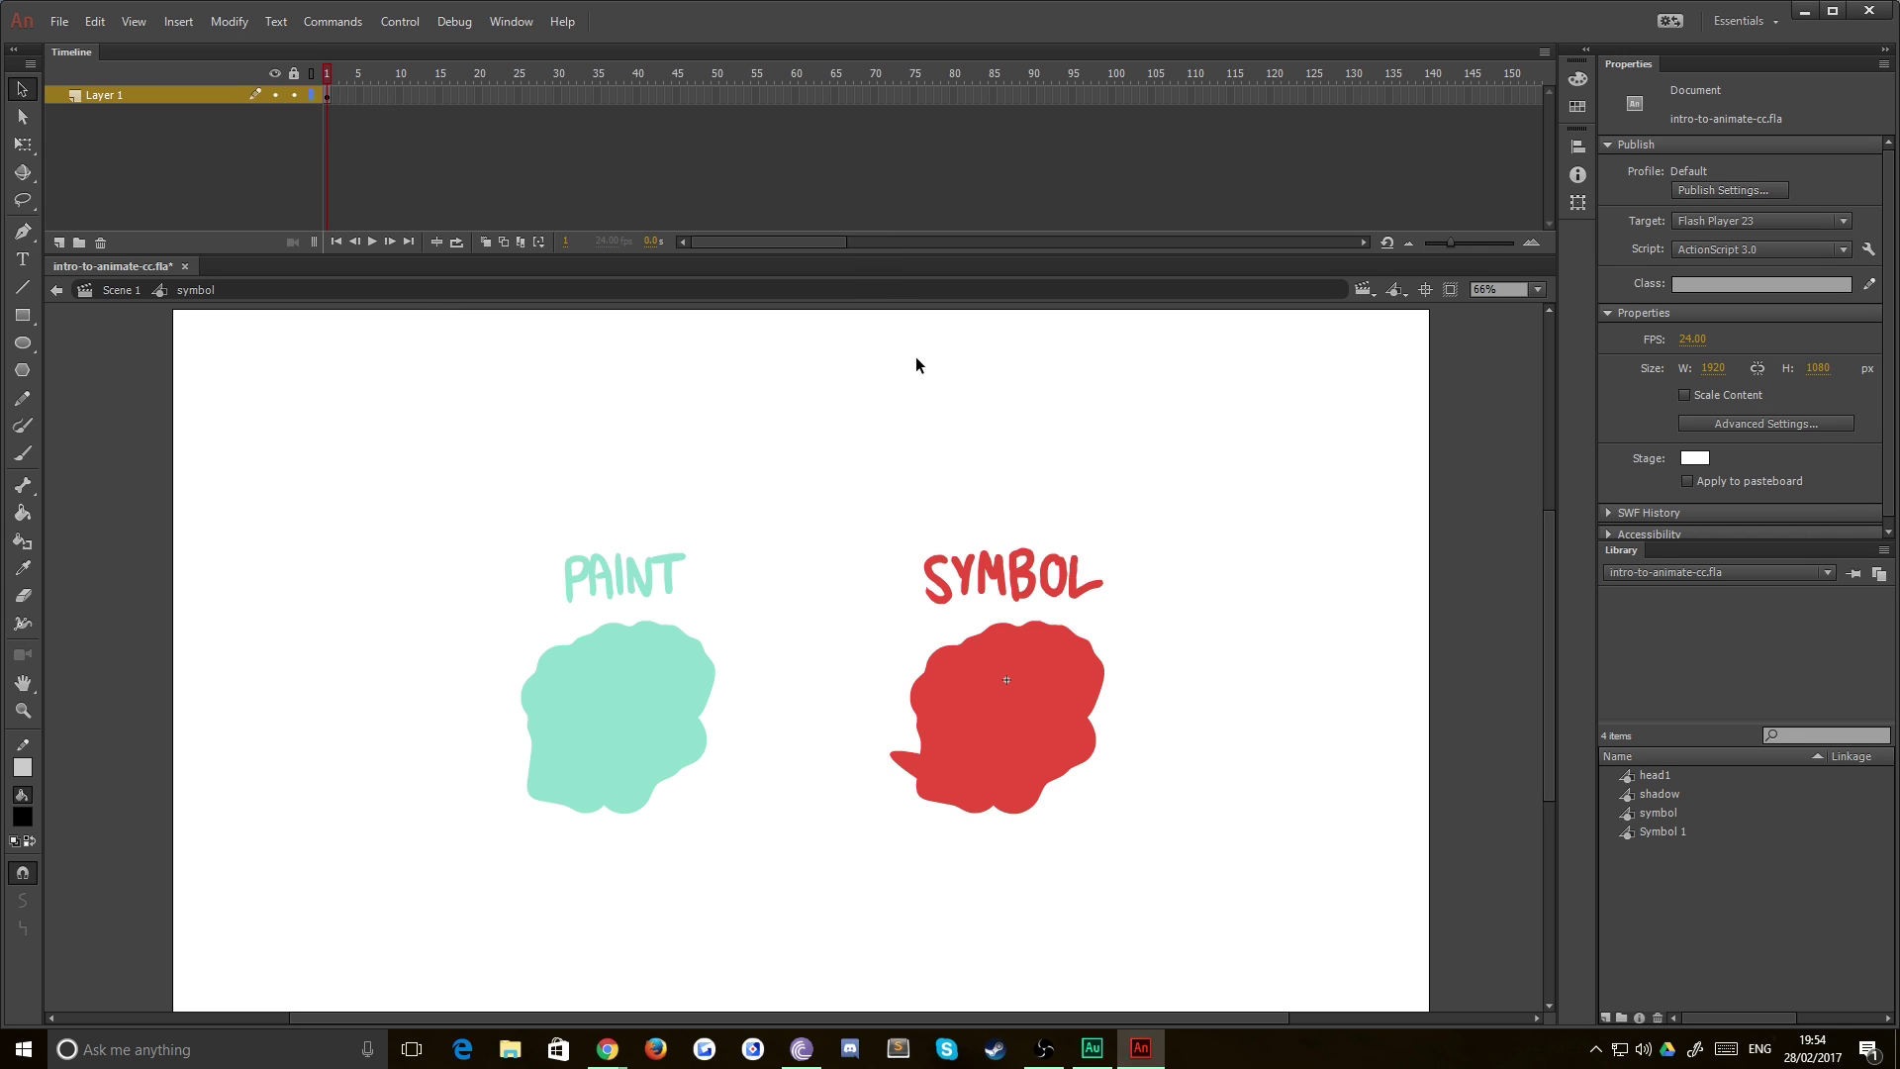
{"action": "key", "text": "ctrl+z"}
{"action": "left_click", "coordinate": [109, 293]}
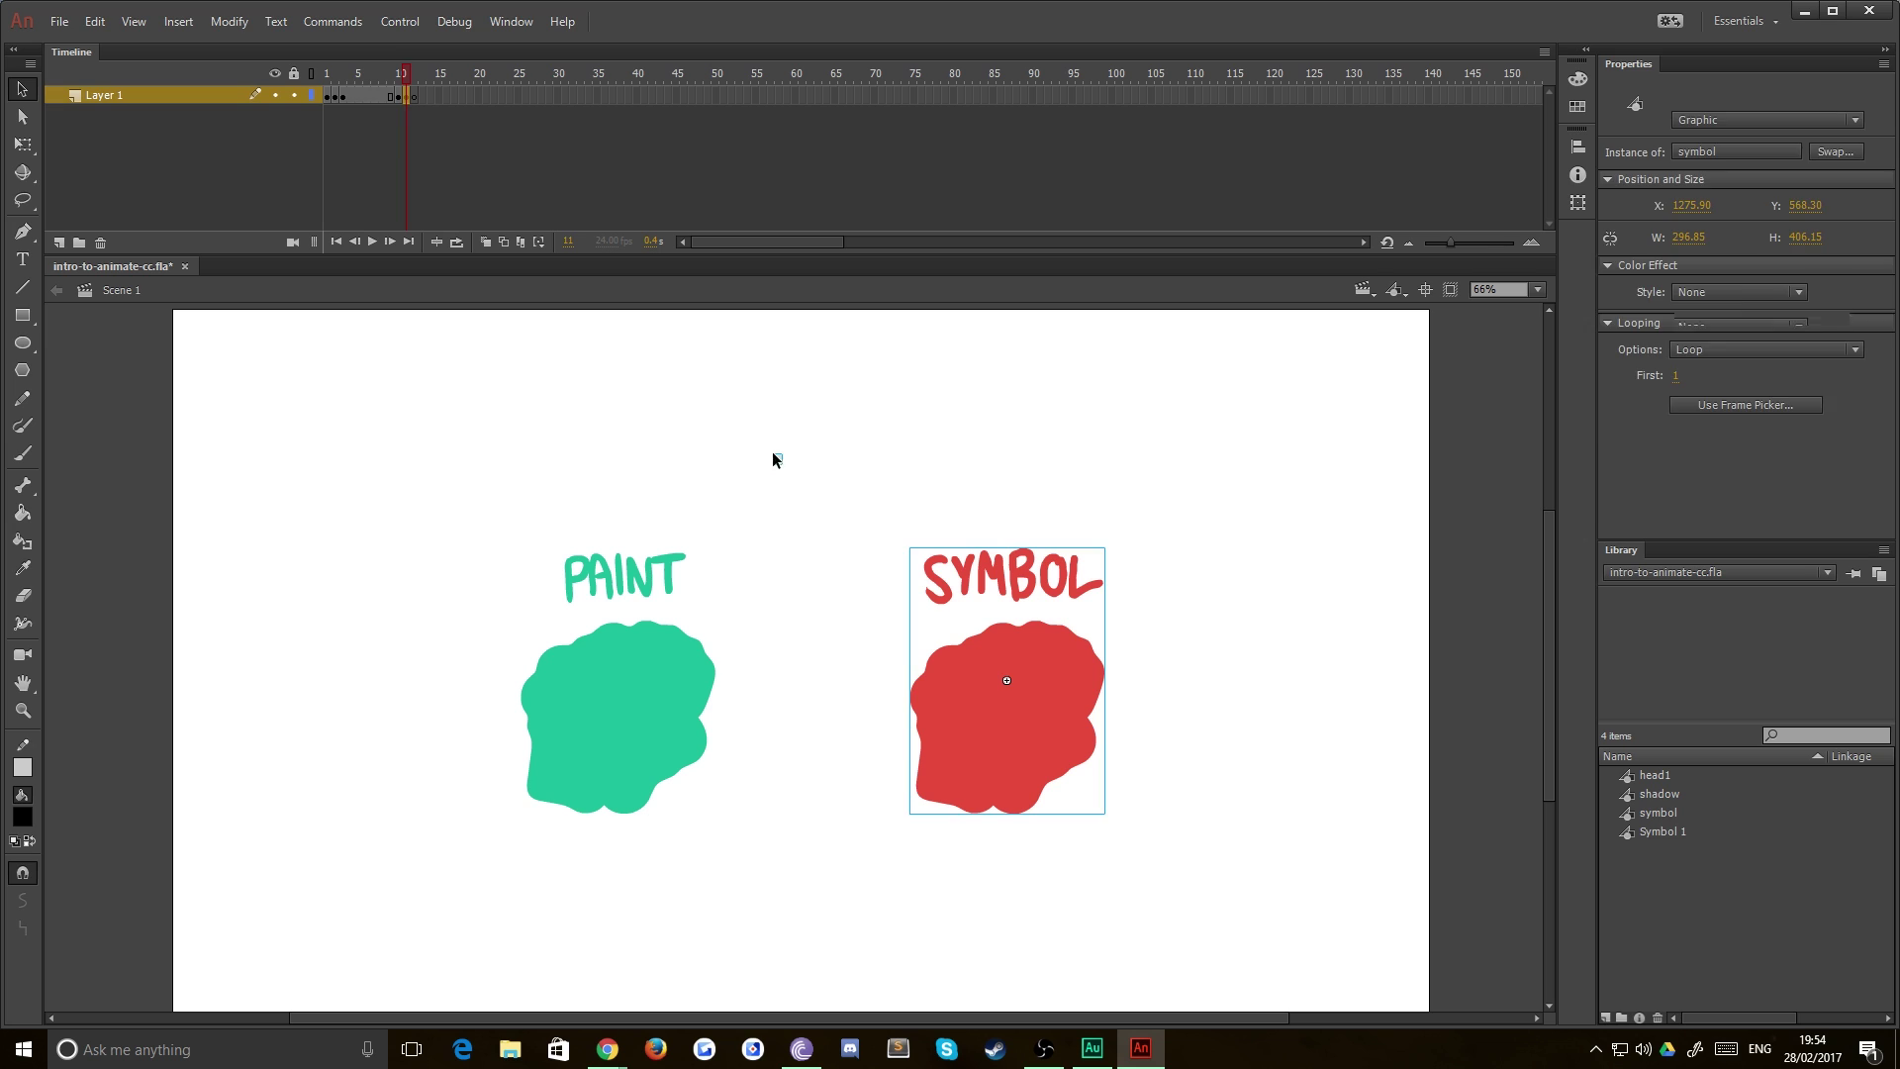
{"action": "left_click", "coordinate": [776, 459]}
Change the red SYMBOL instance's looping option from Loop to Single Frame.
{"action": "left_click", "coordinate": [1023, 691]}
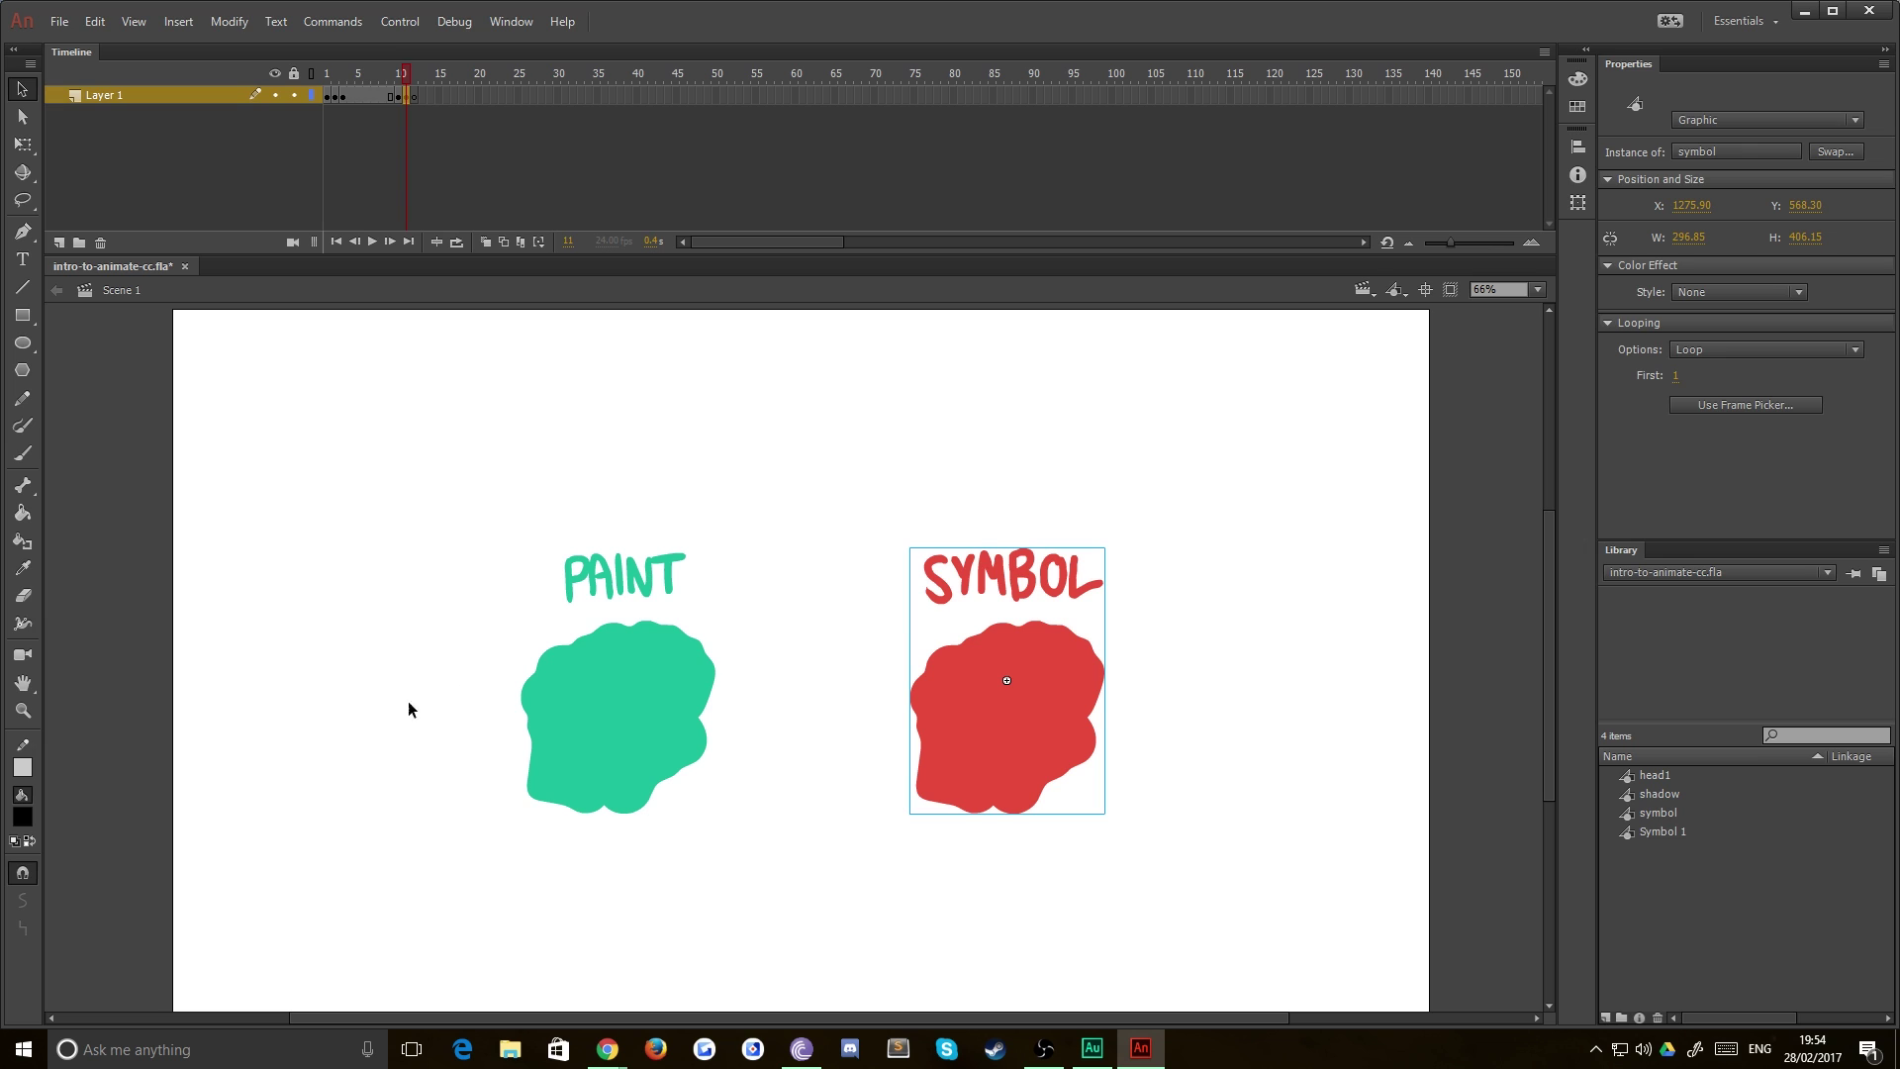
{"action": "left_click", "coordinate": [1691, 351]}
{"action": "left_click", "coordinate": [1704, 407]}
{"action": "left_click", "coordinate": [864, 706]}
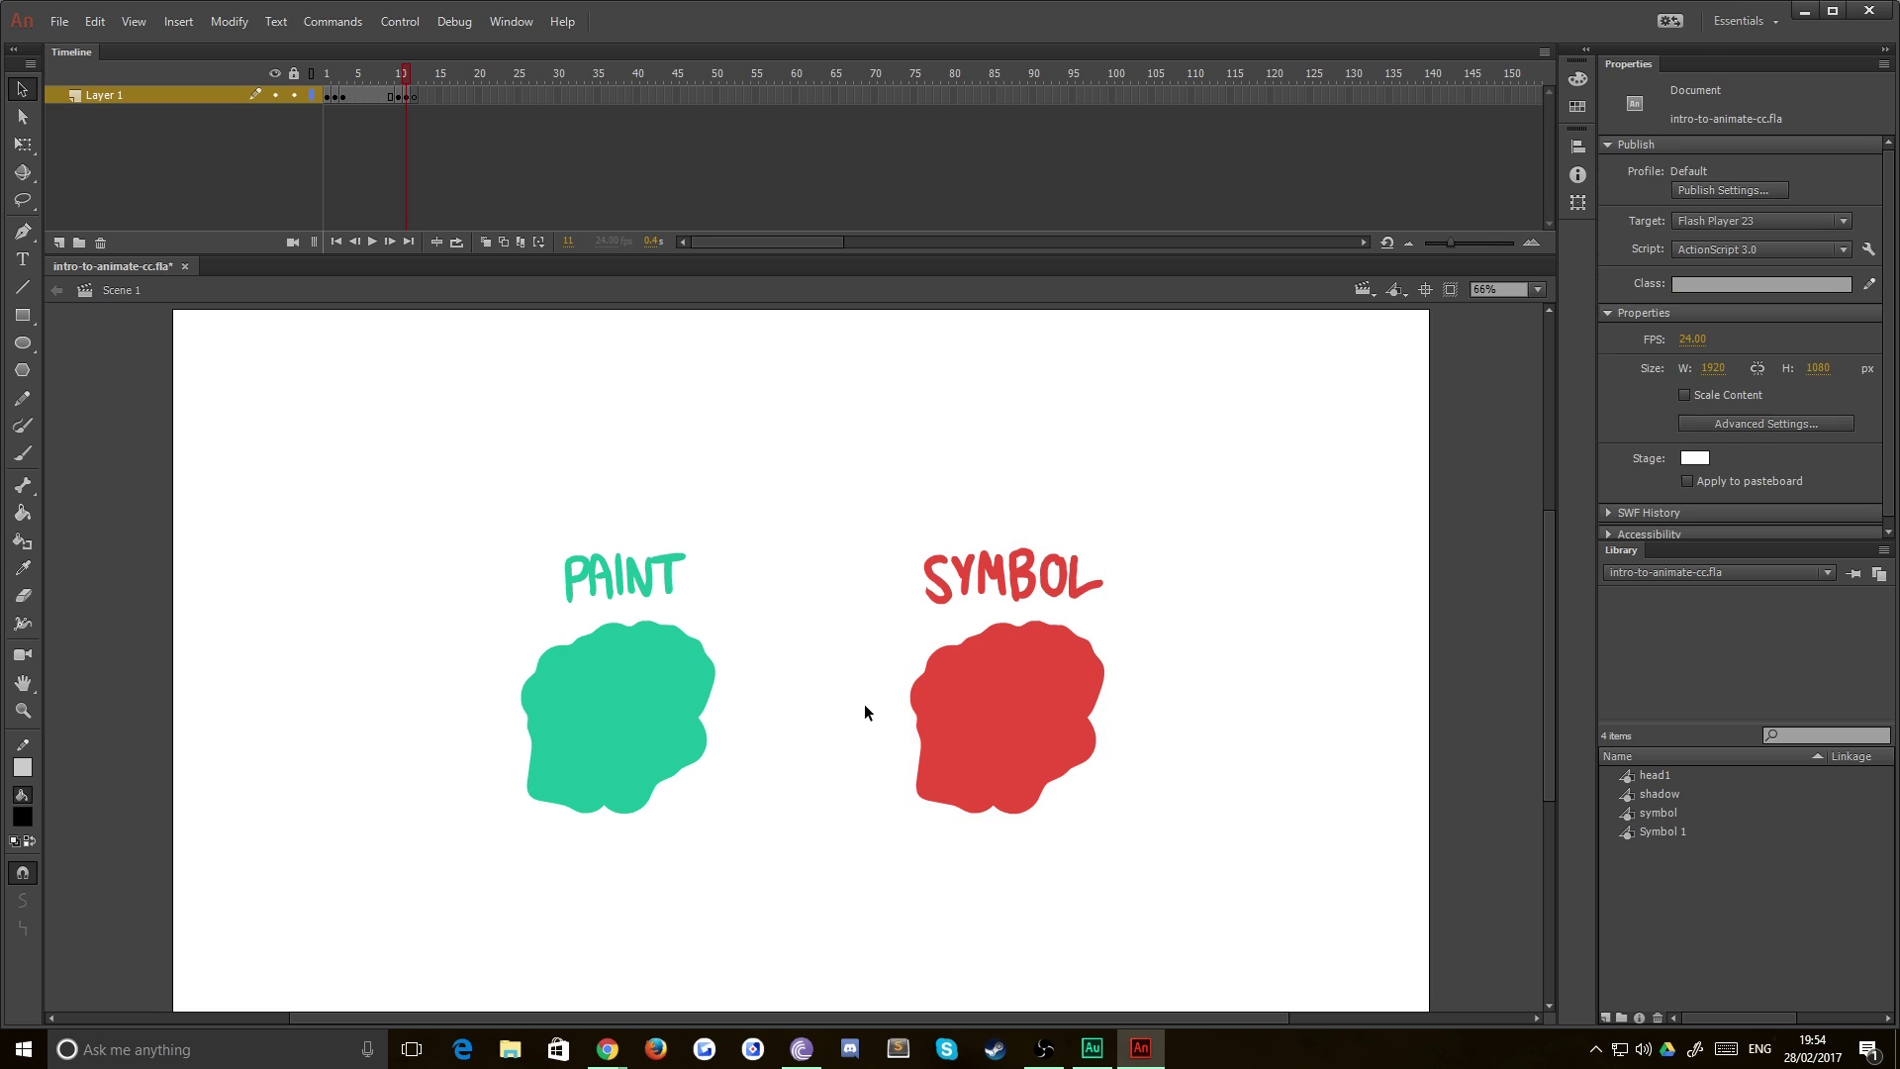
{"action": "left_click", "coordinate": [1049, 752]}
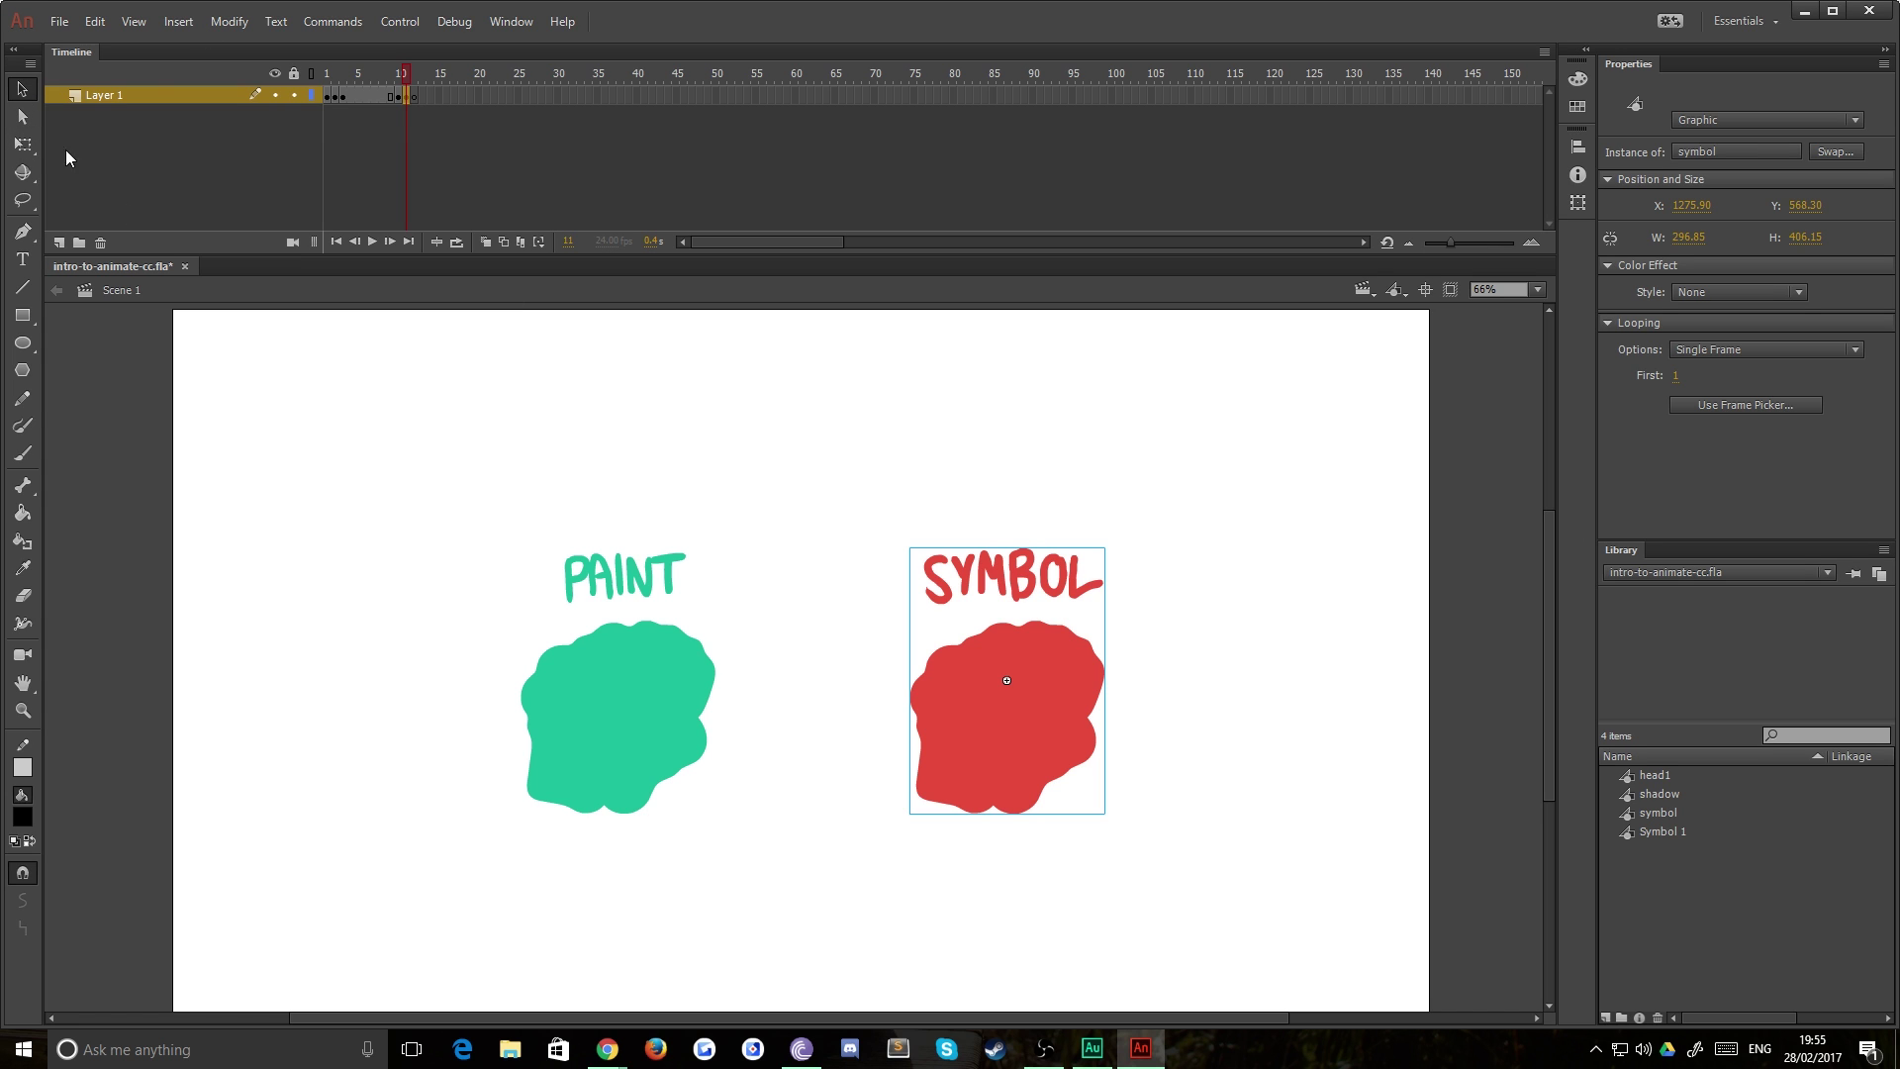
{"action": "left_click", "coordinate": [525, 482]}
{"action": "left_click_drag", "start_coordinate": [1185, 436], "coordinate": [441, 904]}
{"action": "left_click", "coordinate": [730, 754]}
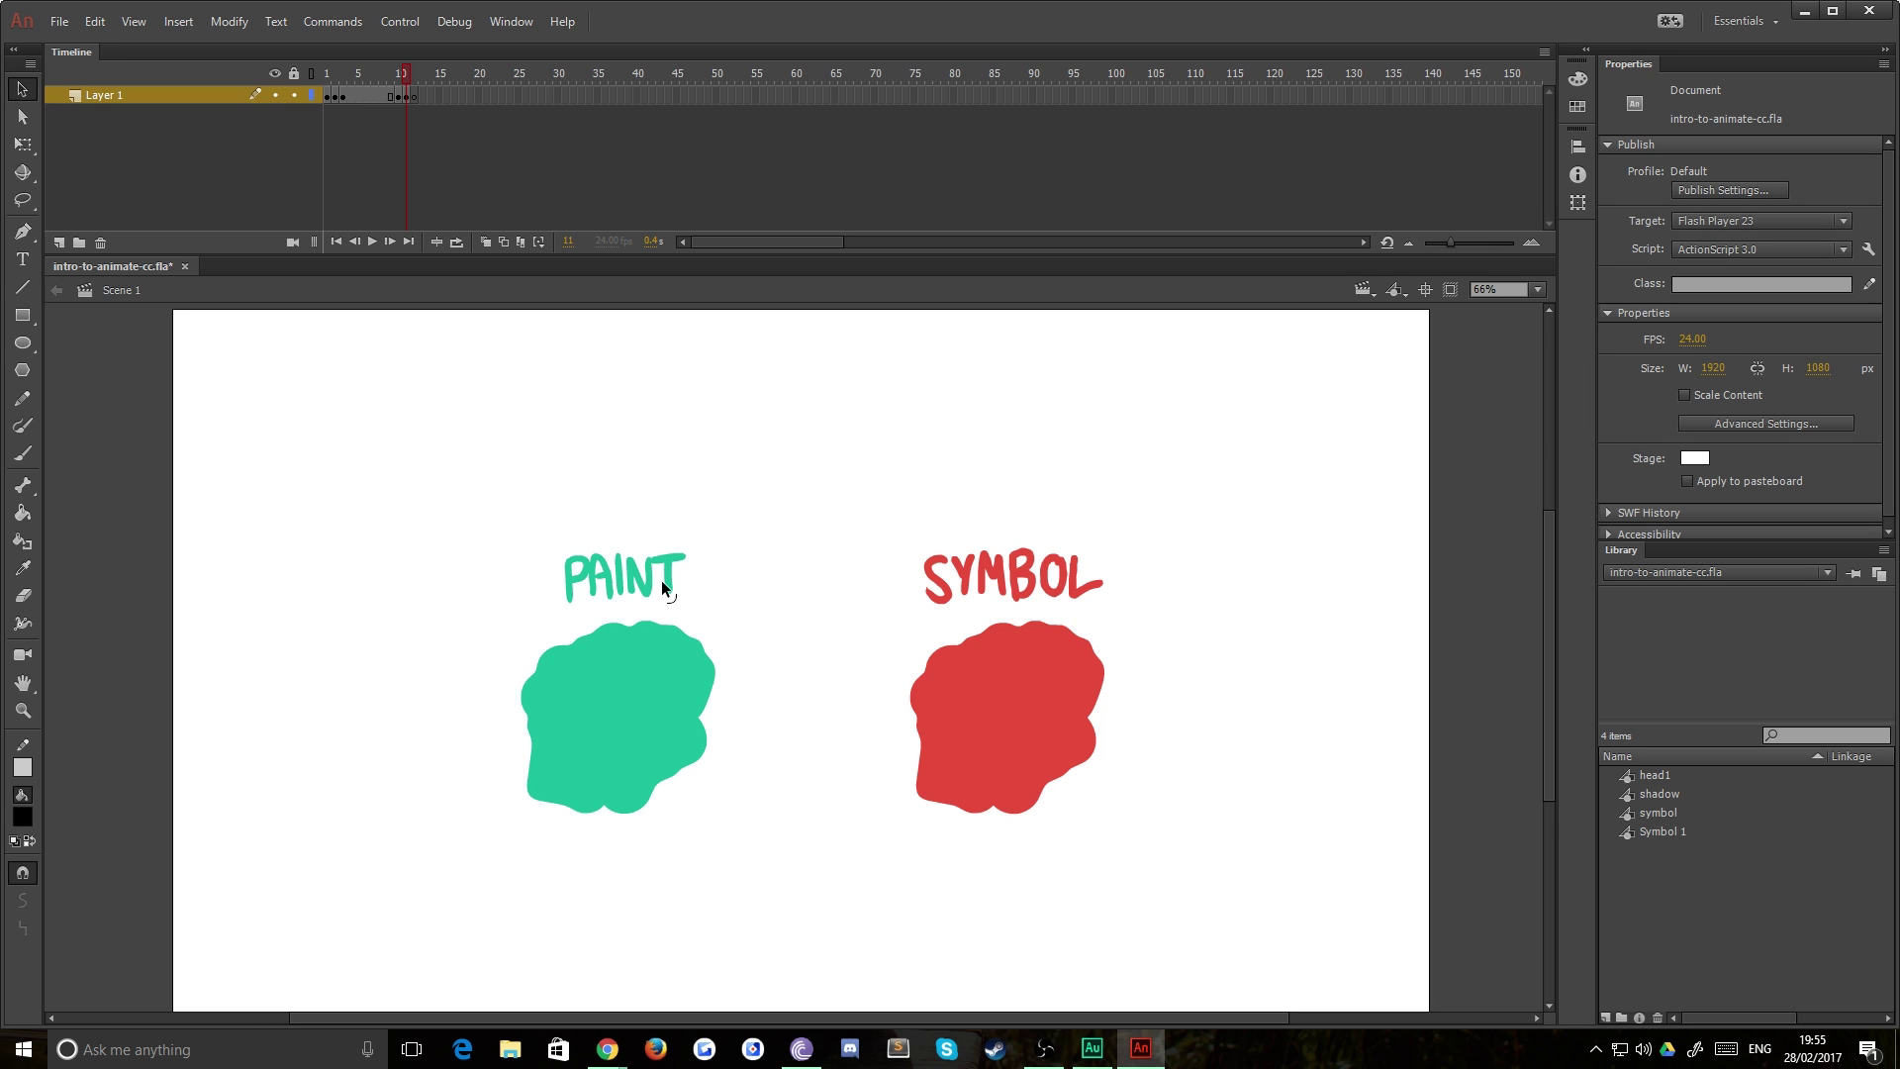
Switch to Scene 2, loop playback over frames 1–16, and play it from frame 1.
{"action": "left_click", "coordinate": [1366, 289]}
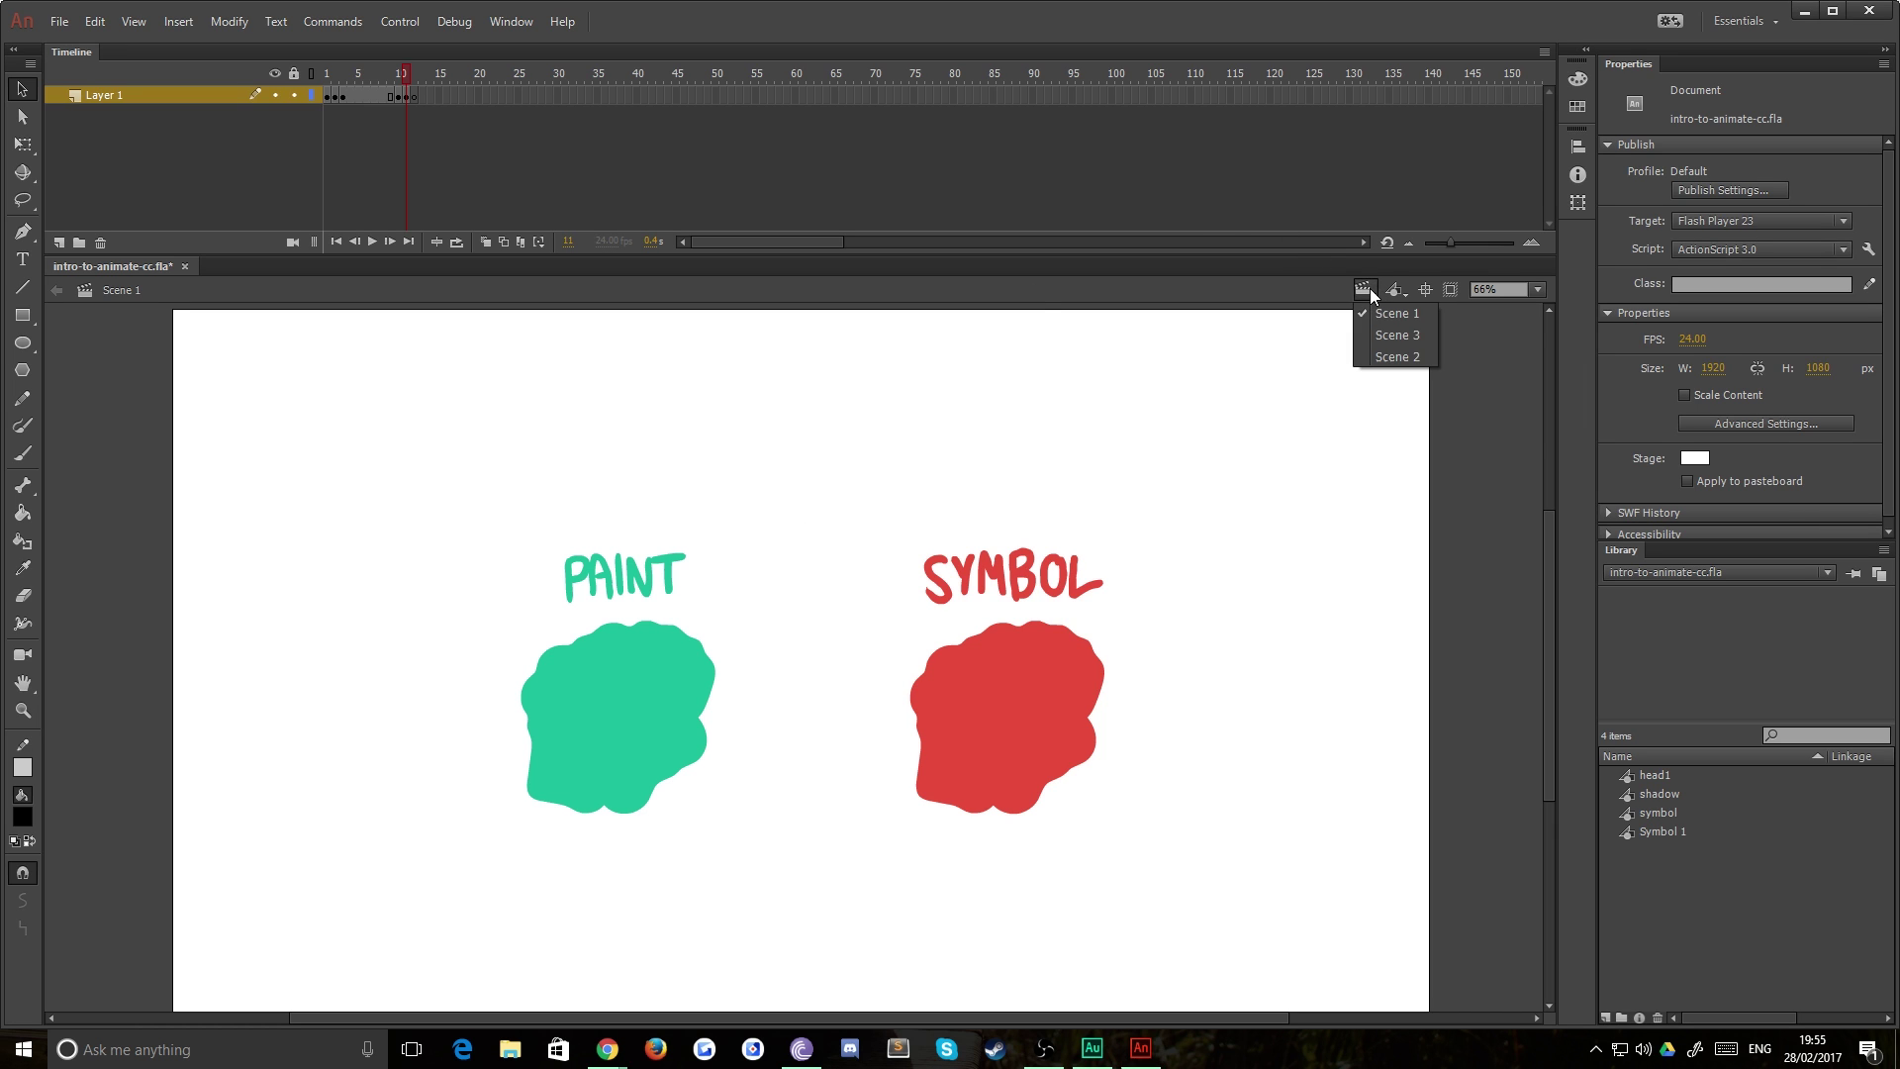
{"action": "left_click", "coordinate": [1382, 357]}
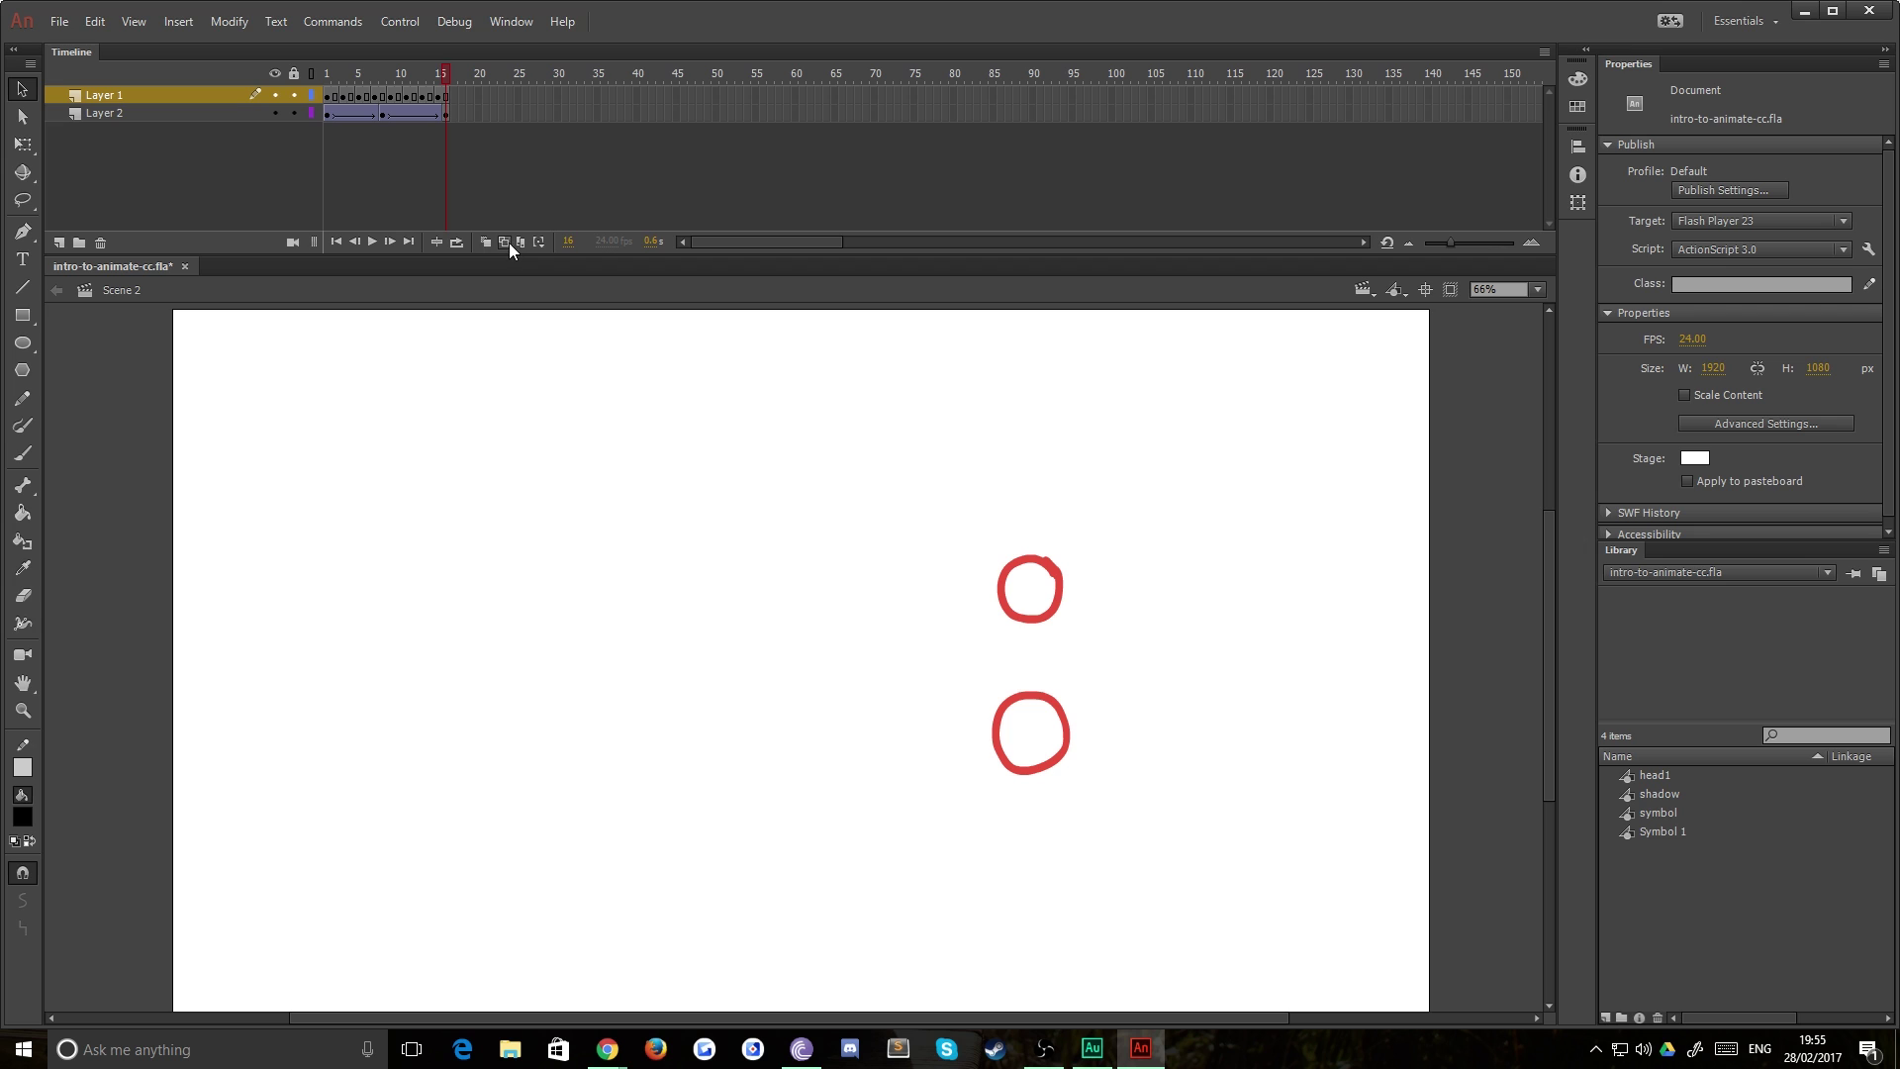
{"action": "left_click", "coordinate": [455, 242]}
{"action": "left_click_drag", "start_coordinate": [379, 73], "coordinate": [327, 72]}
{"action": "left_click", "coordinate": [330, 97]}
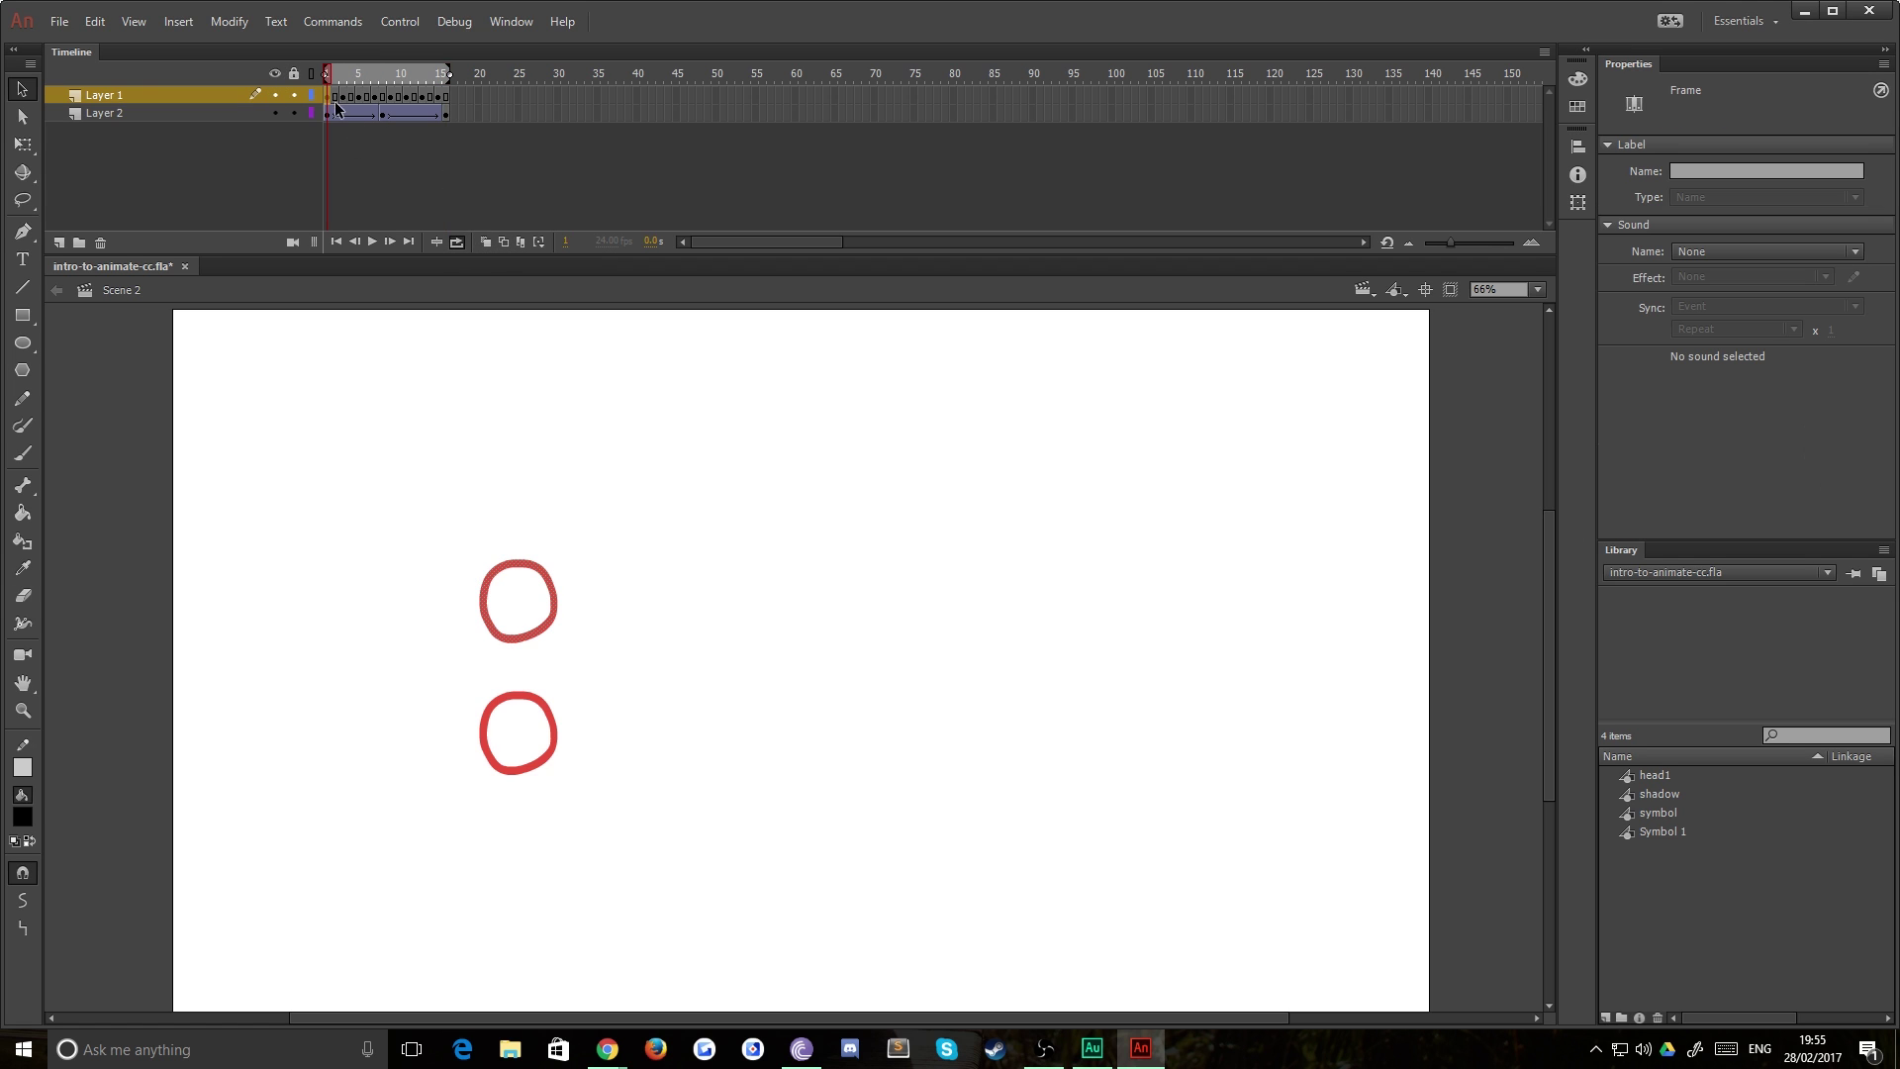
{"action": "left_click", "coordinate": [371, 241]}
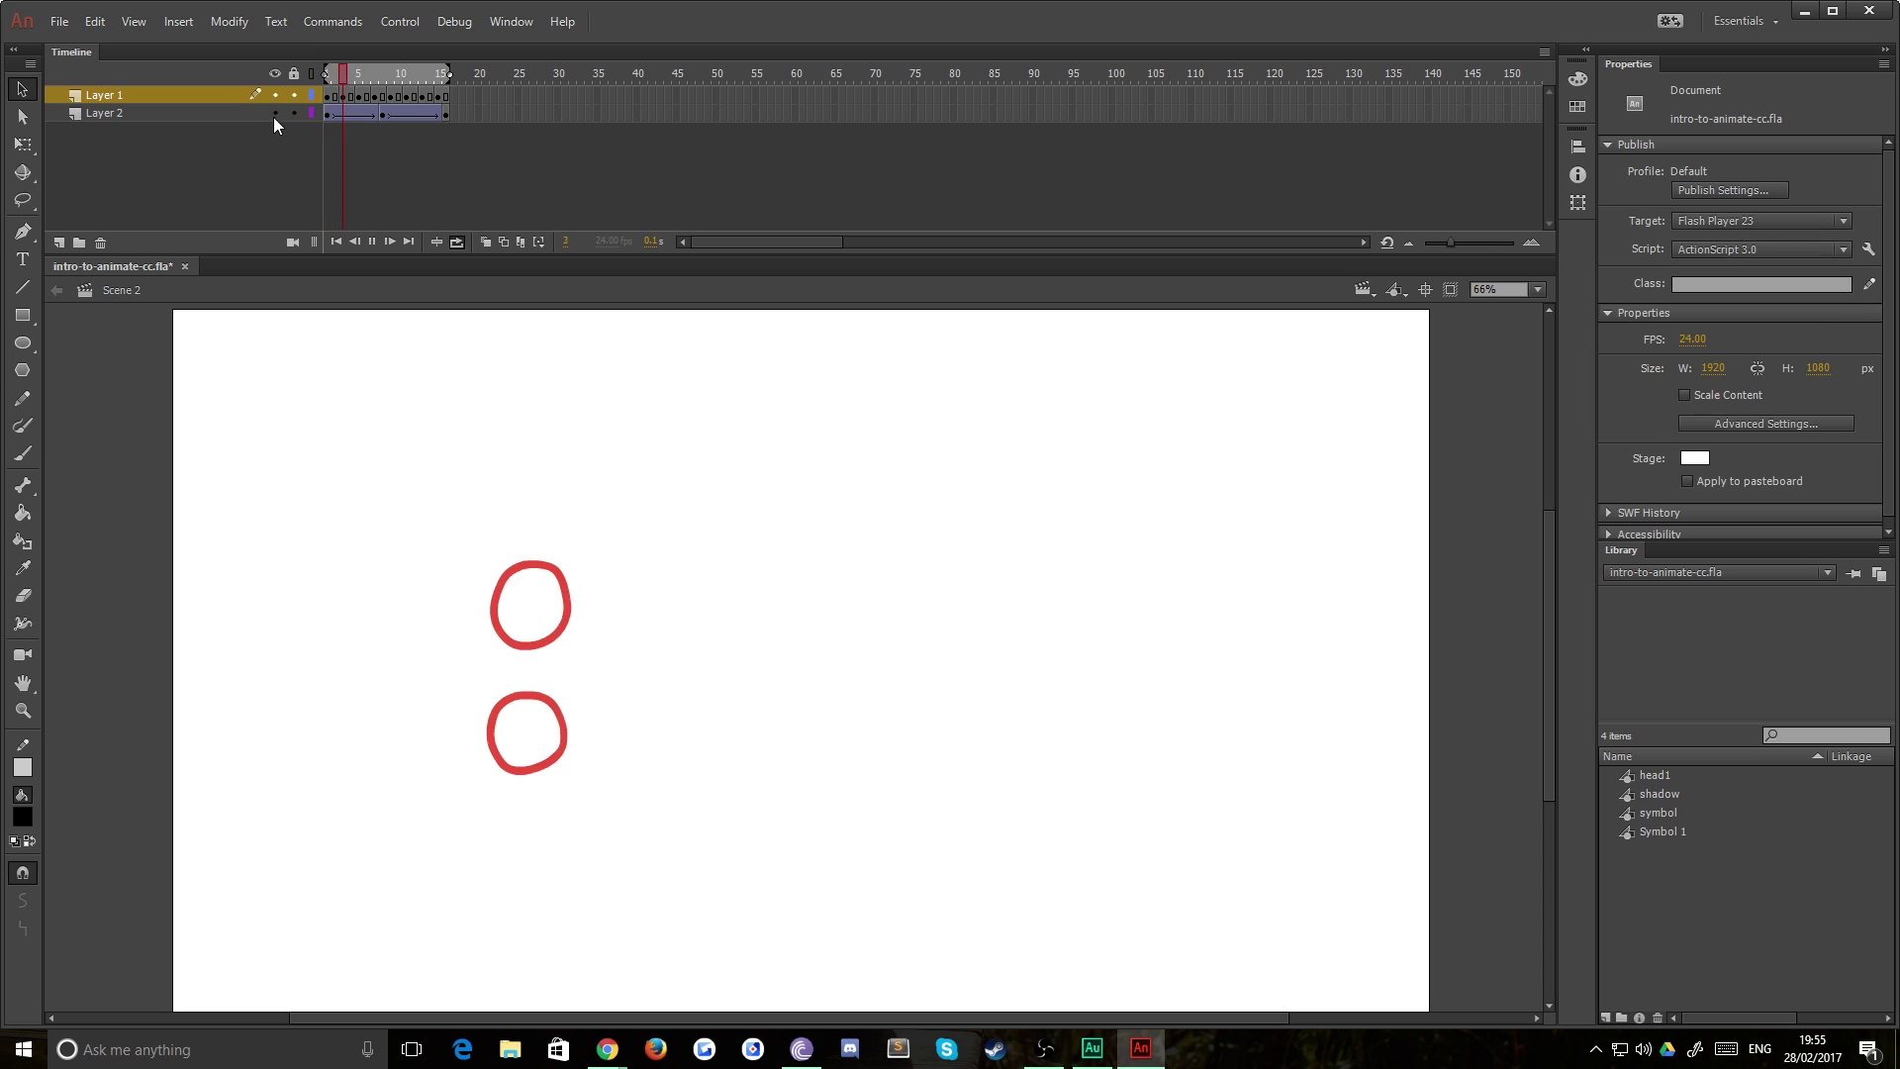
Hide Layer 2, play Layer 1's animation, then step through frames 1, 3, 5, 7 and 9.
{"action": "left_click", "coordinate": [275, 113]}
{"action": "left_click", "coordinate": [370, 241]}
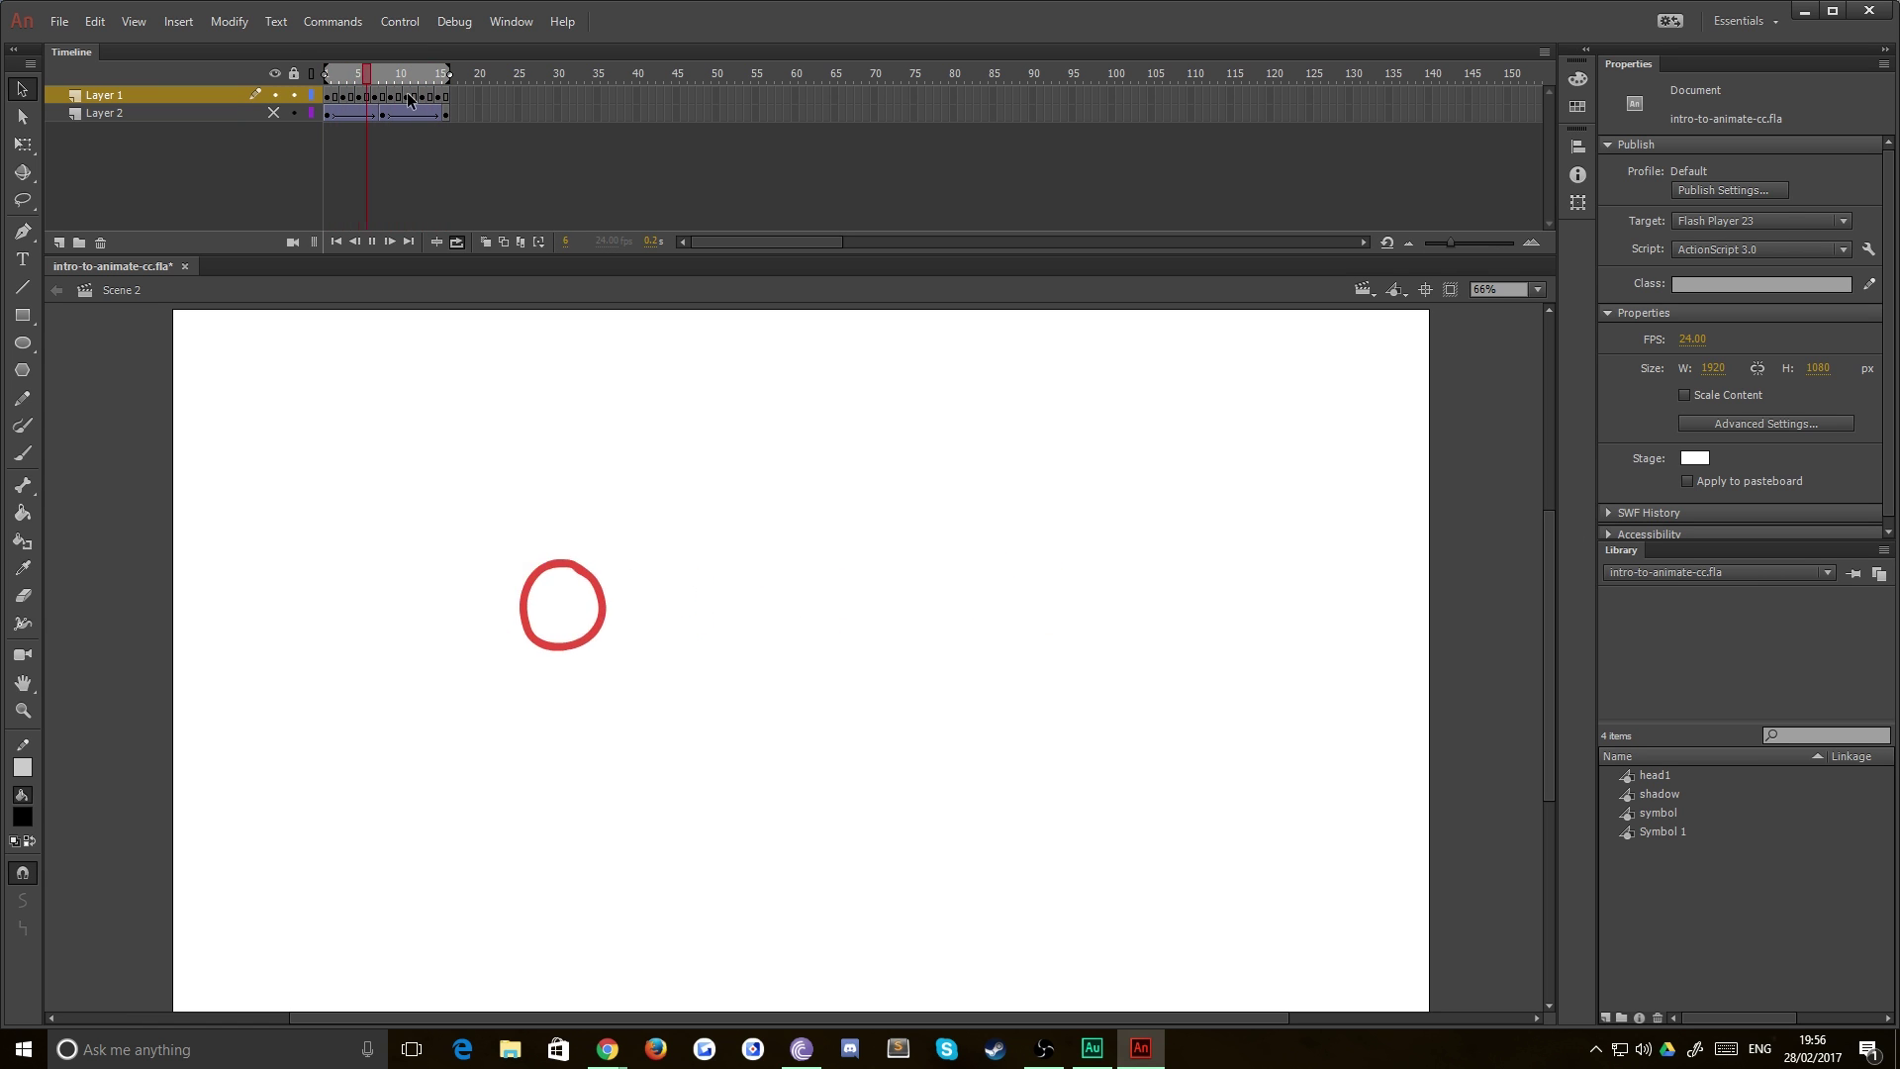
{"action": "left_click", "coordinate": [327, 95]}
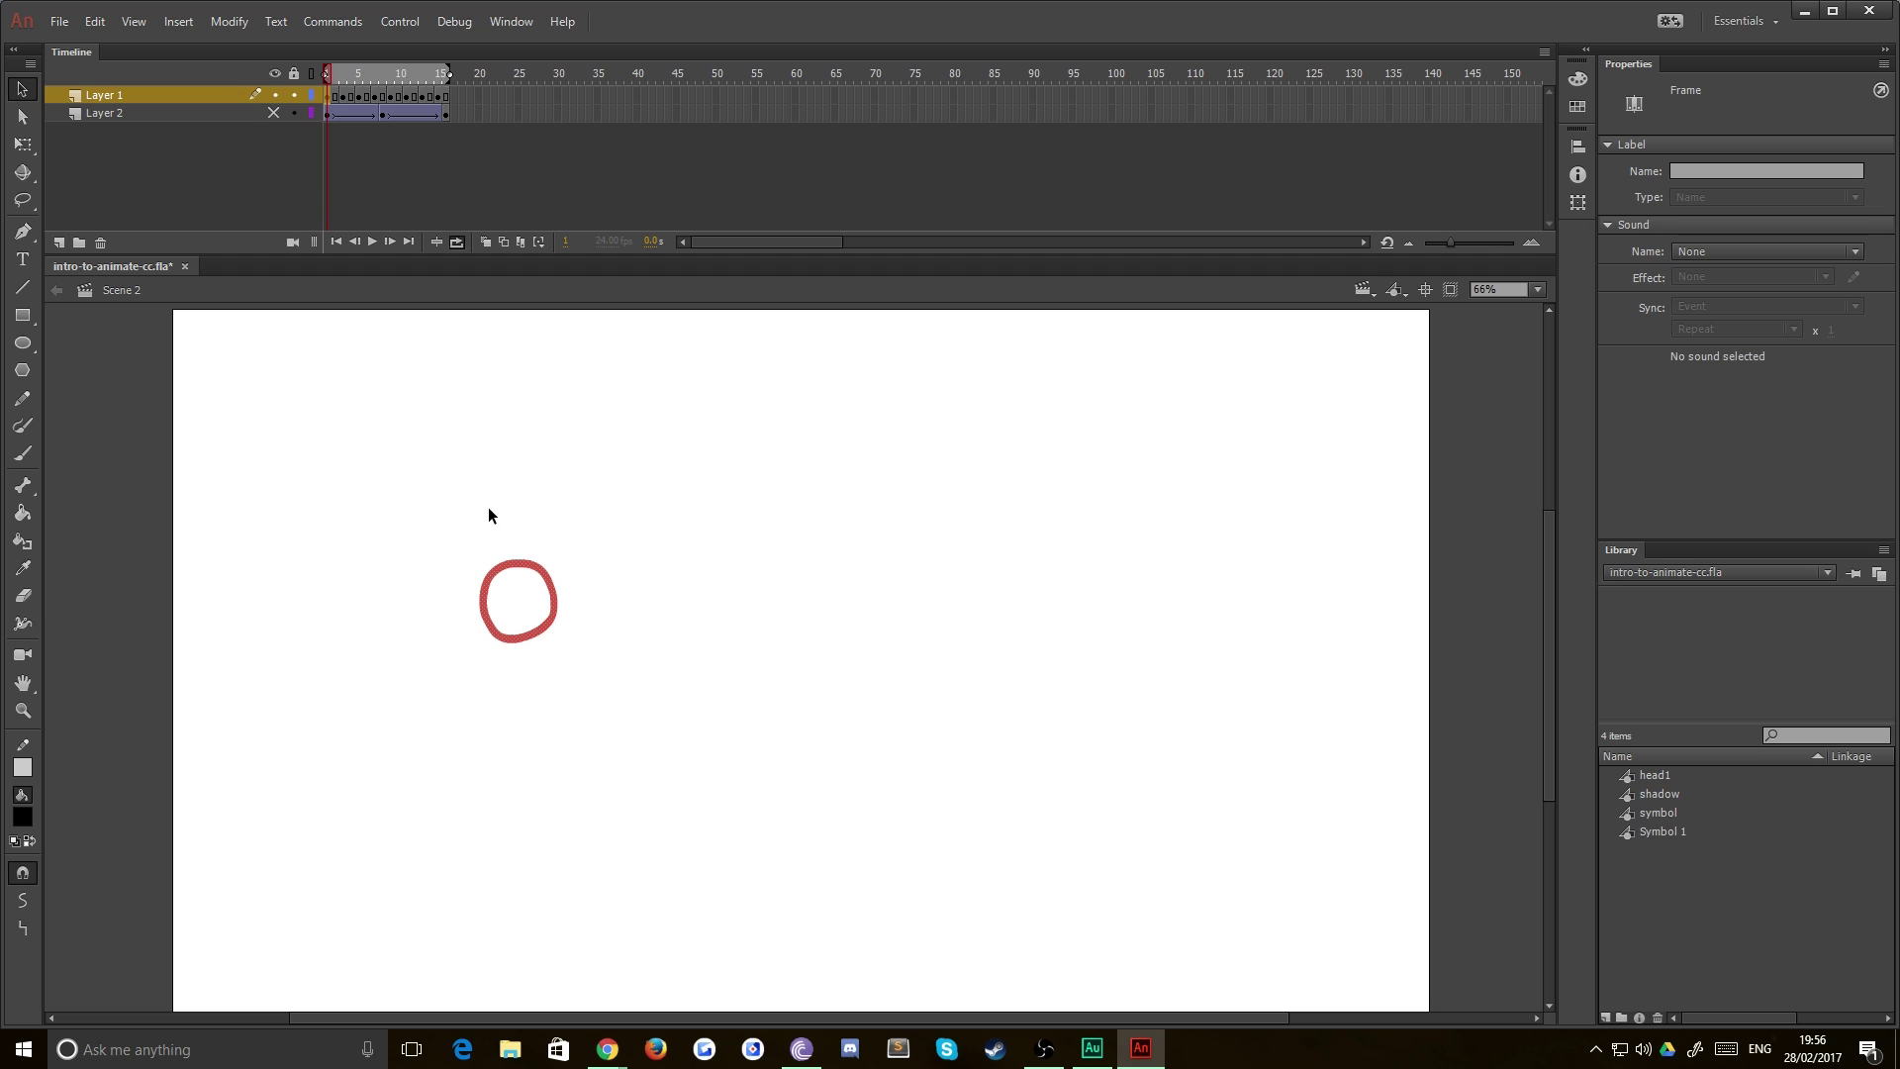
{"action": "left_click", "coordinate": [353, 101]}
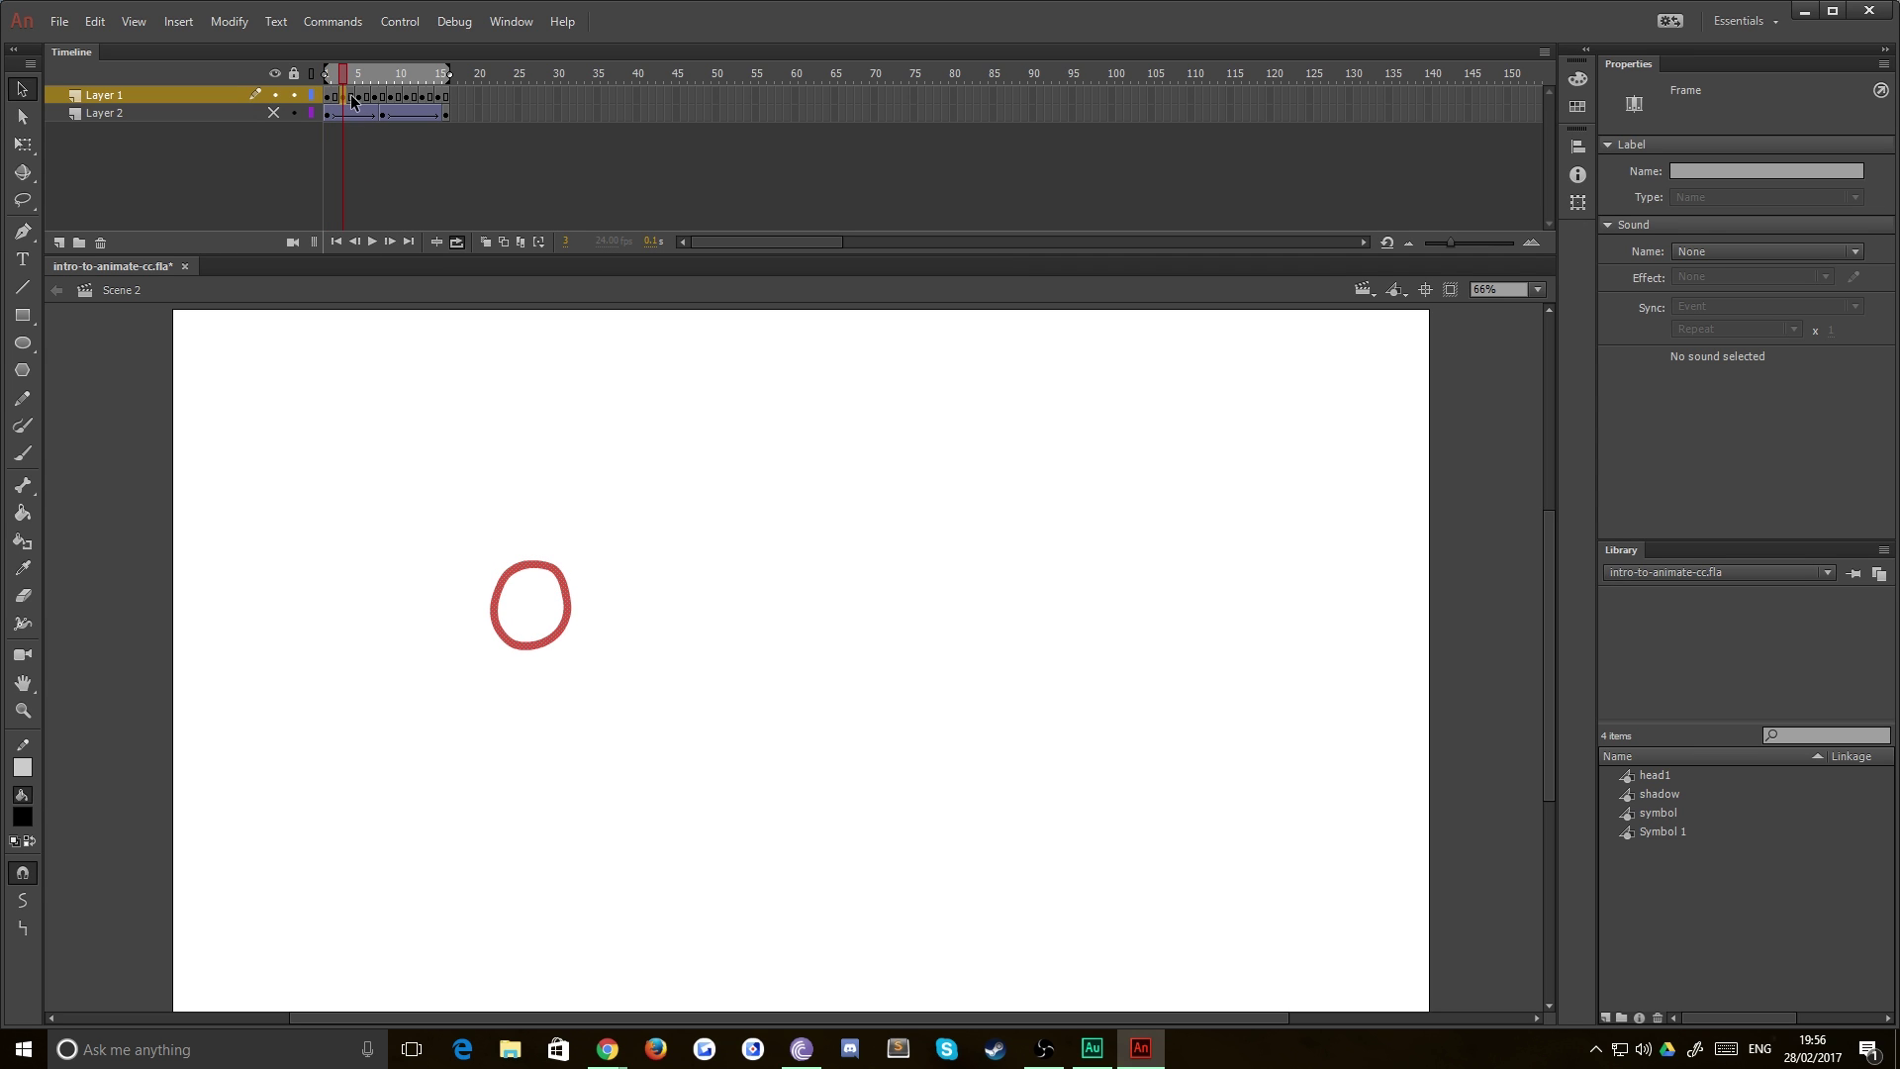
{"action": "left_click", "coordinate": [362, 98]}
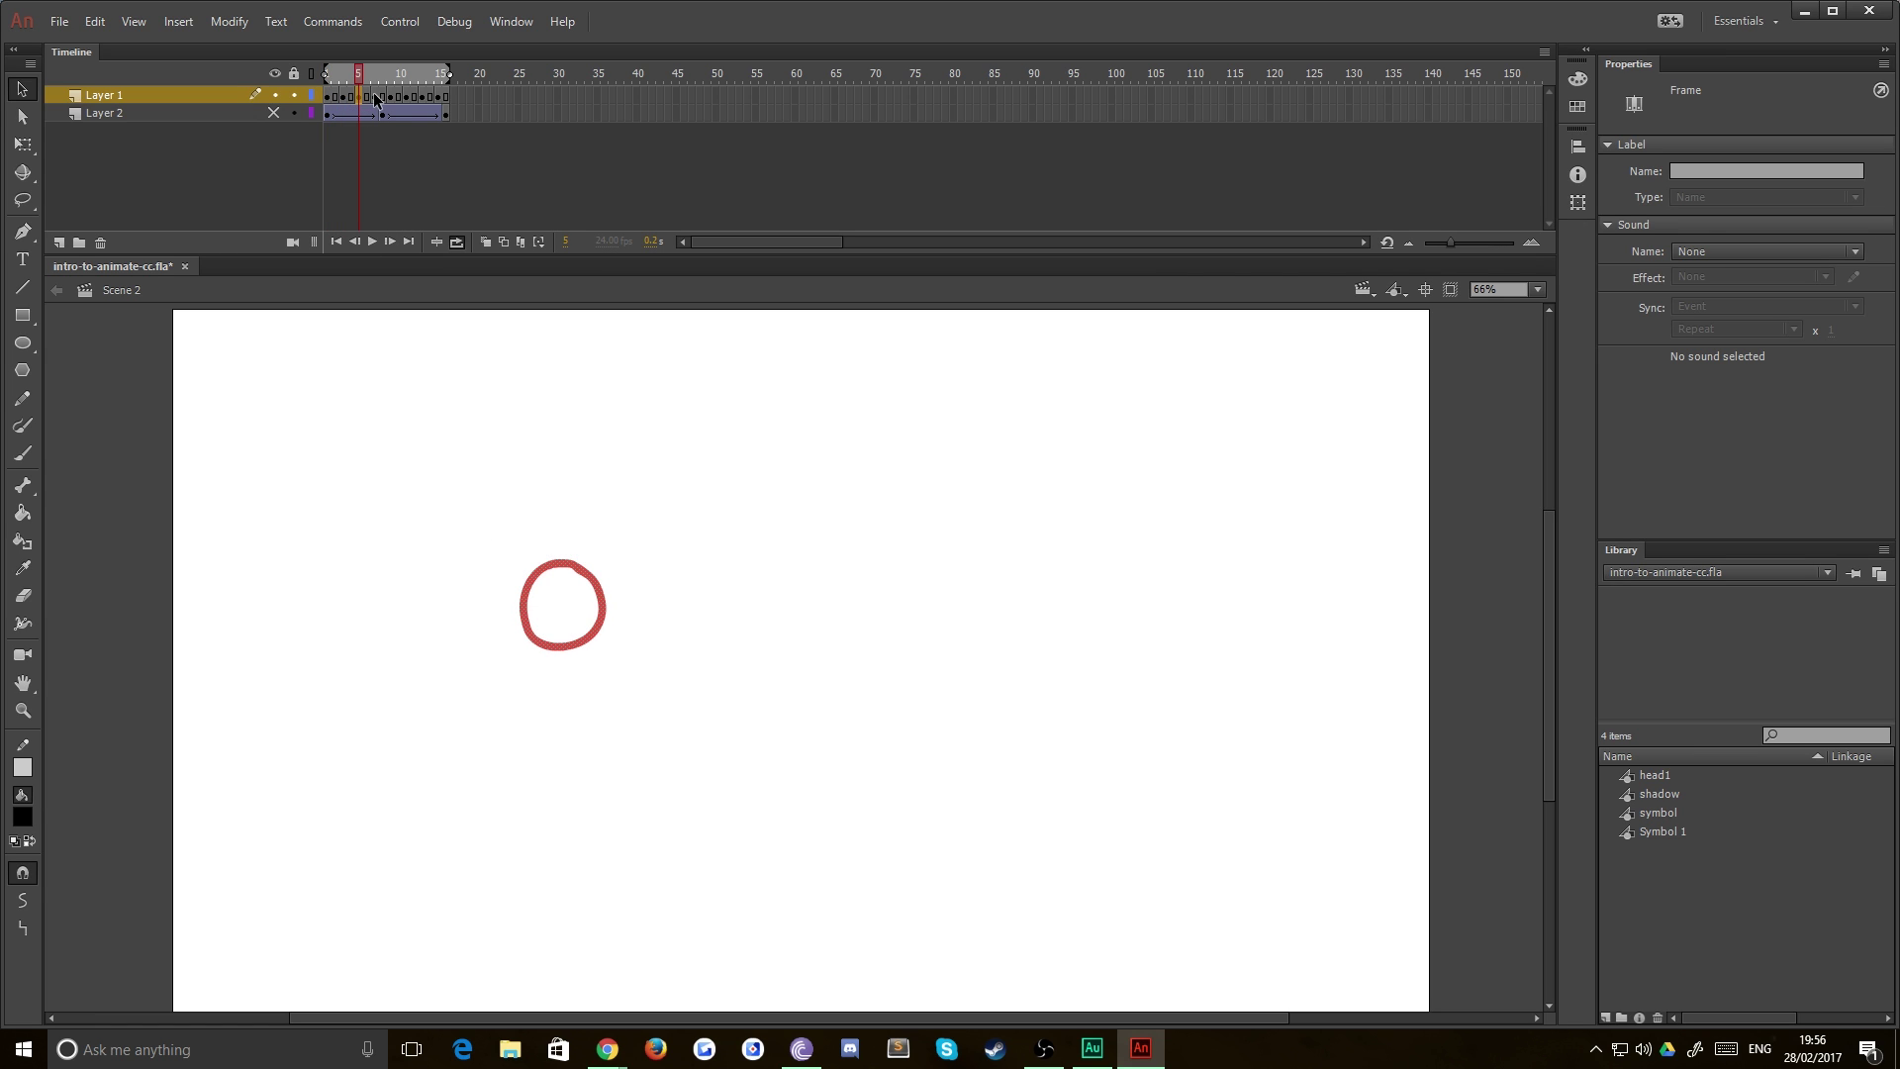
{"action": "left_click", "coordinate": [375, 98]}
{"action": "left_click", "coordinate": [391, 98]}
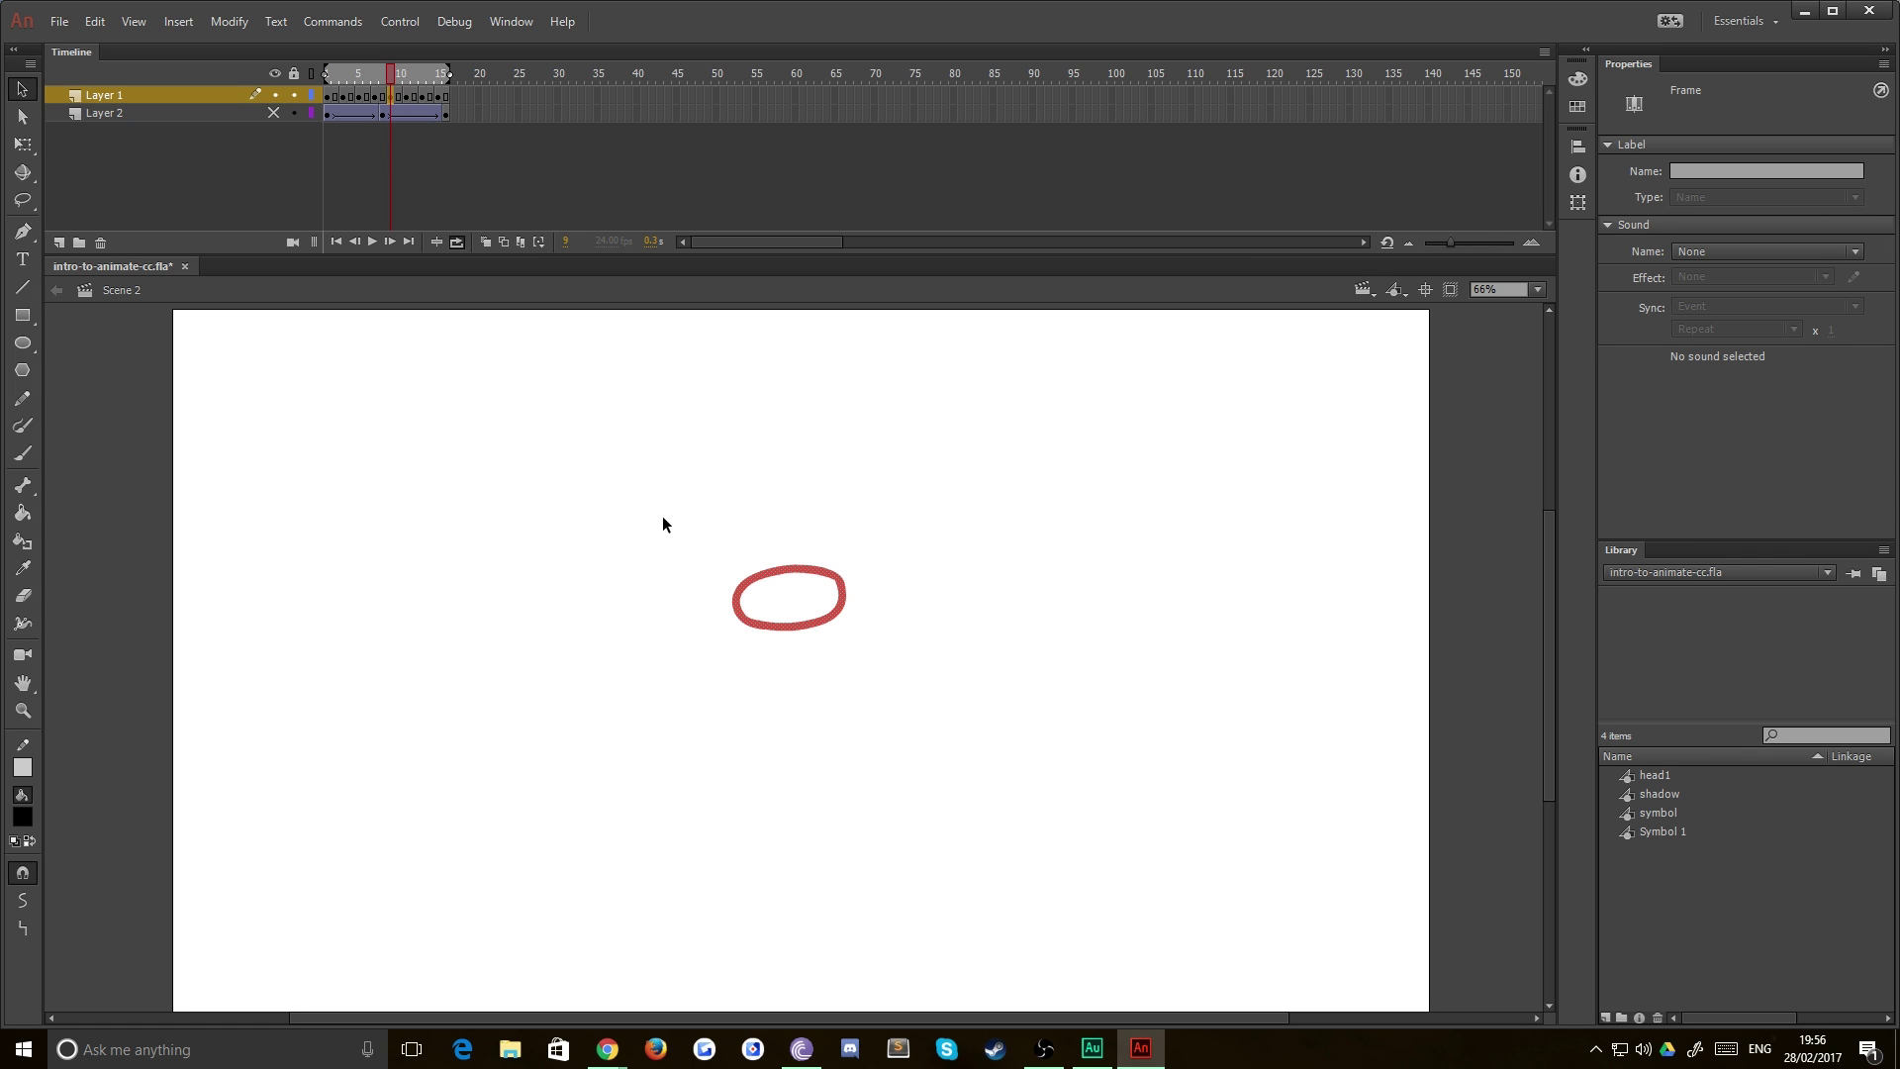
Select the stretched ellipse on frame 9, scrub frames 11–15 and 2–13, then replay from frame 1.
{"action": "left_click_drag", "start_coordinate": [663, 523], "coordinate": [912, 709]}
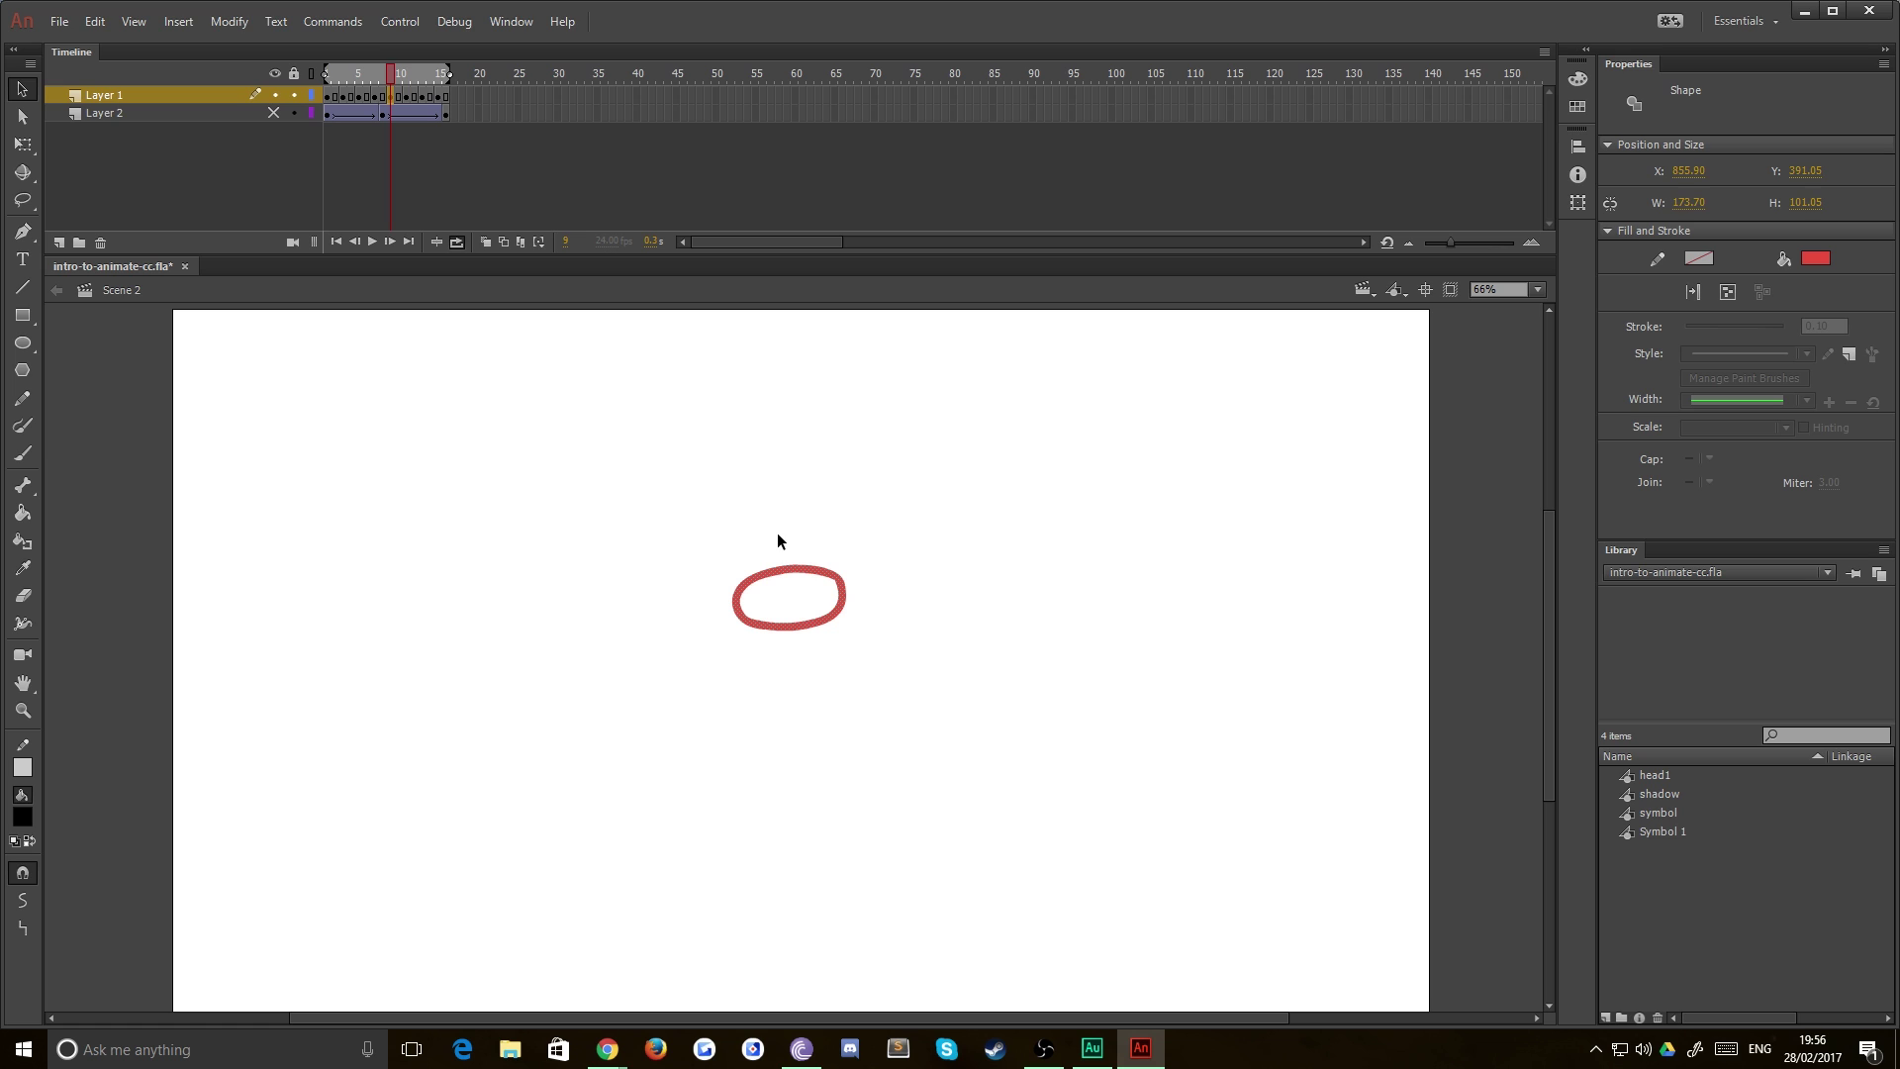
{"action": "left_click", "coordinate": [407, 98]}
{"action": "left_click", "coordinate": [423, 98]}
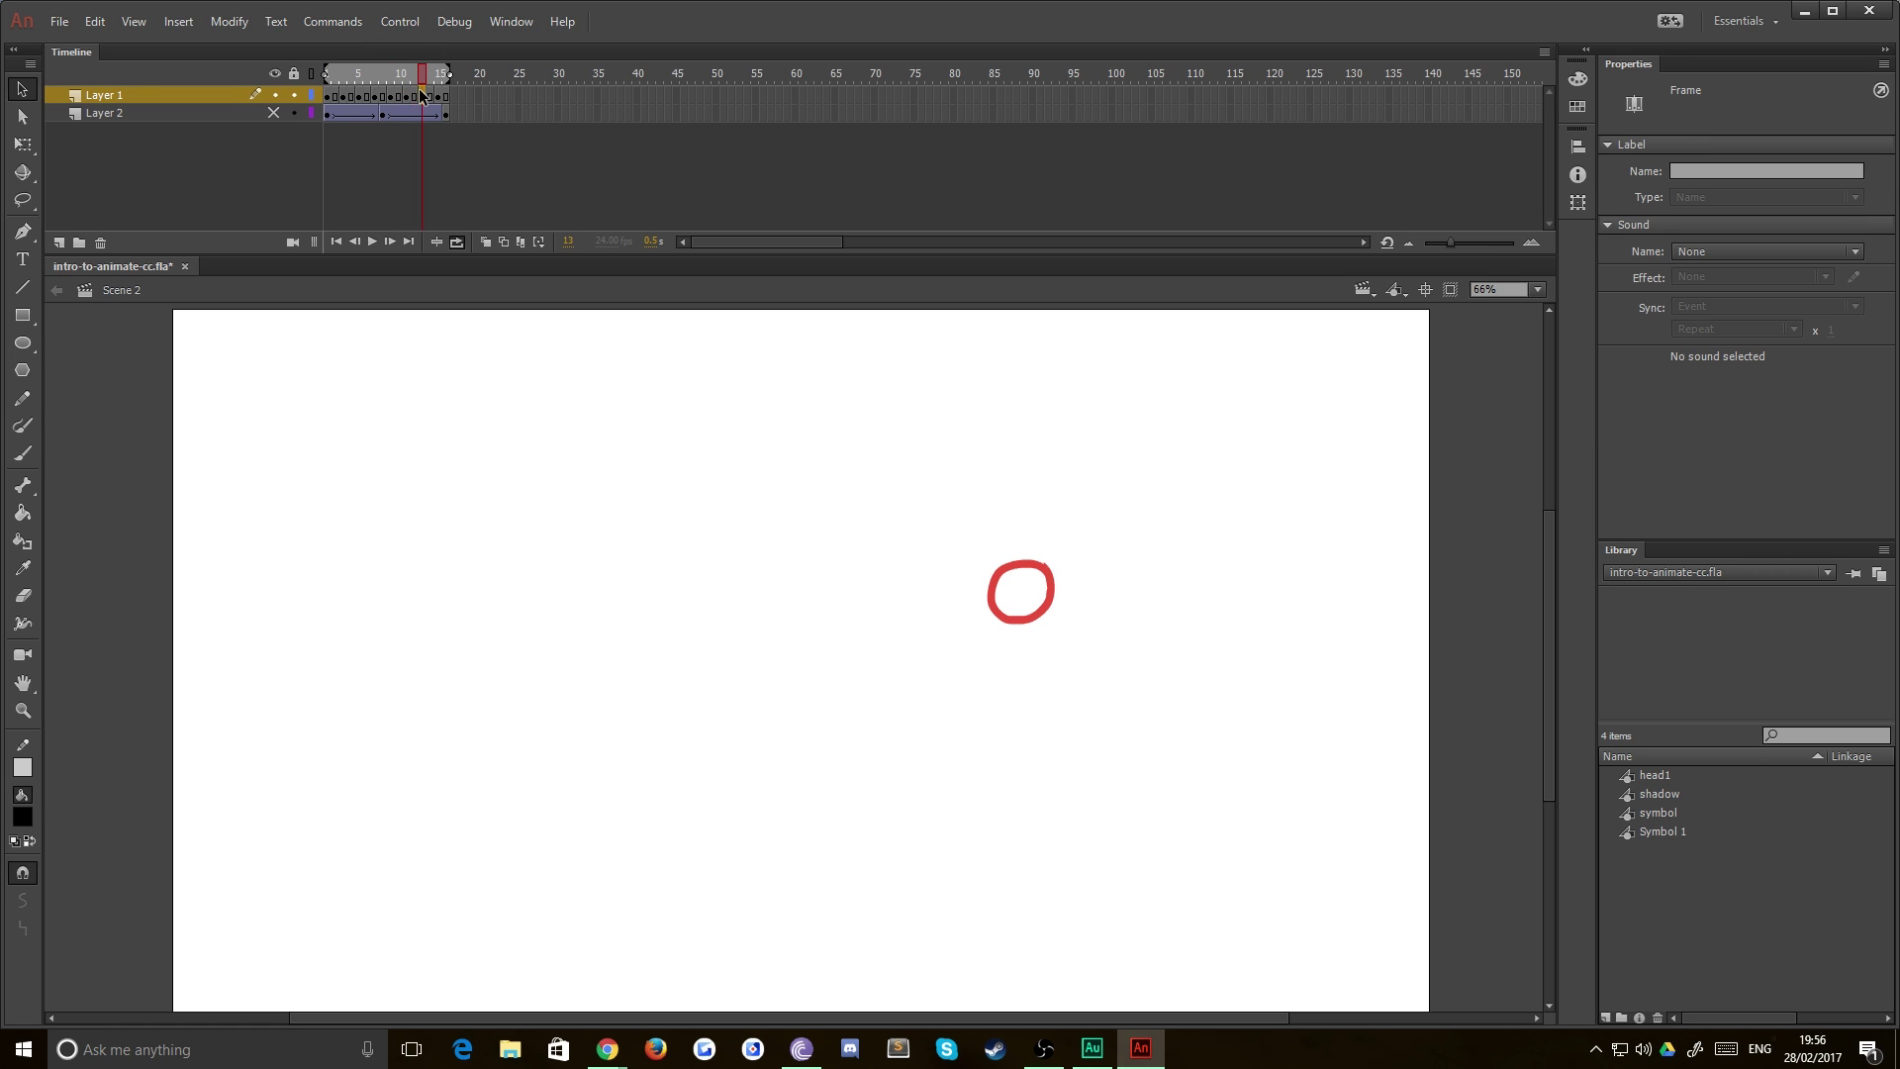
{"action": "left_click", "coordinate": [443, 98]}
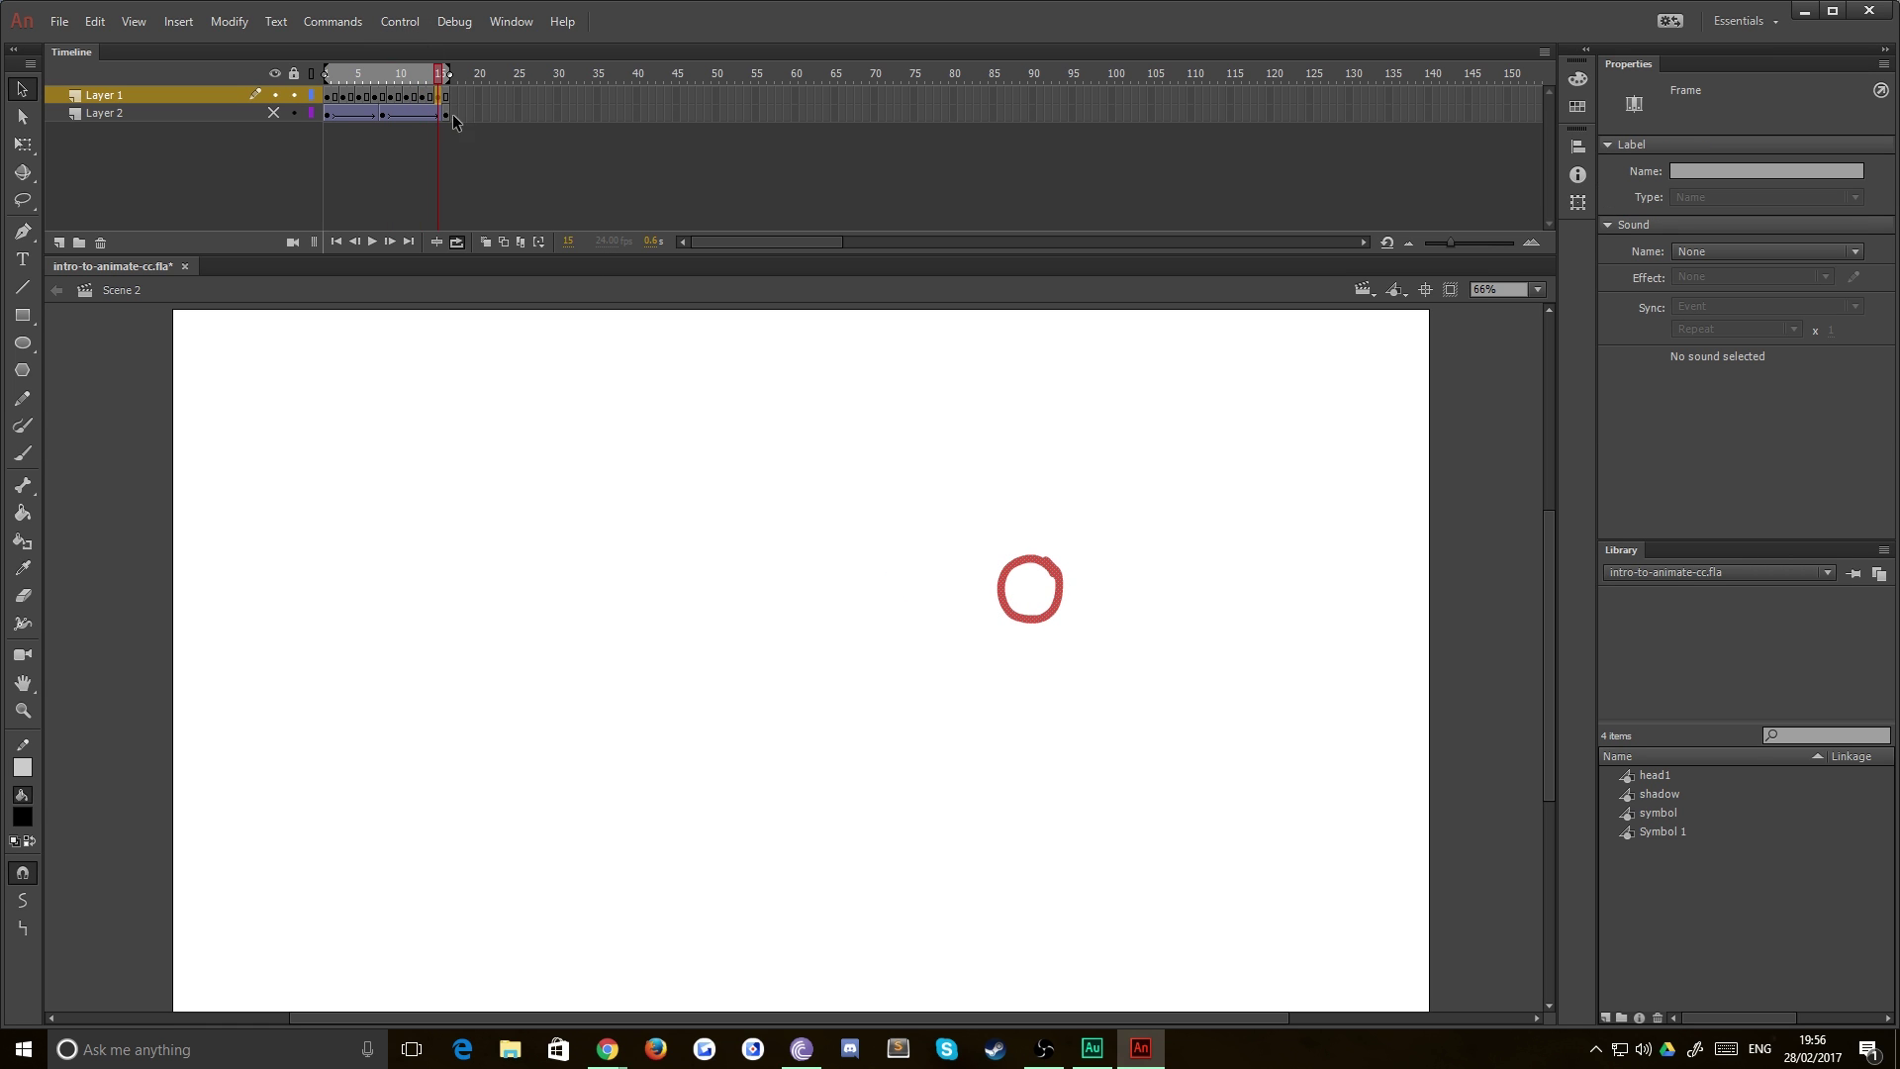
{"action": "left_click", "coordinate": [337, 98]}
{"action": "left_click_drag", "start_coordinate": [338, 102], "coordinate": [439, 100]}
{"action": "left_click_drag", "start_coordinate": [334, 100], "coordinate": [305, 102]}
{"action": "left_click", "coordinate": [375, 241]}
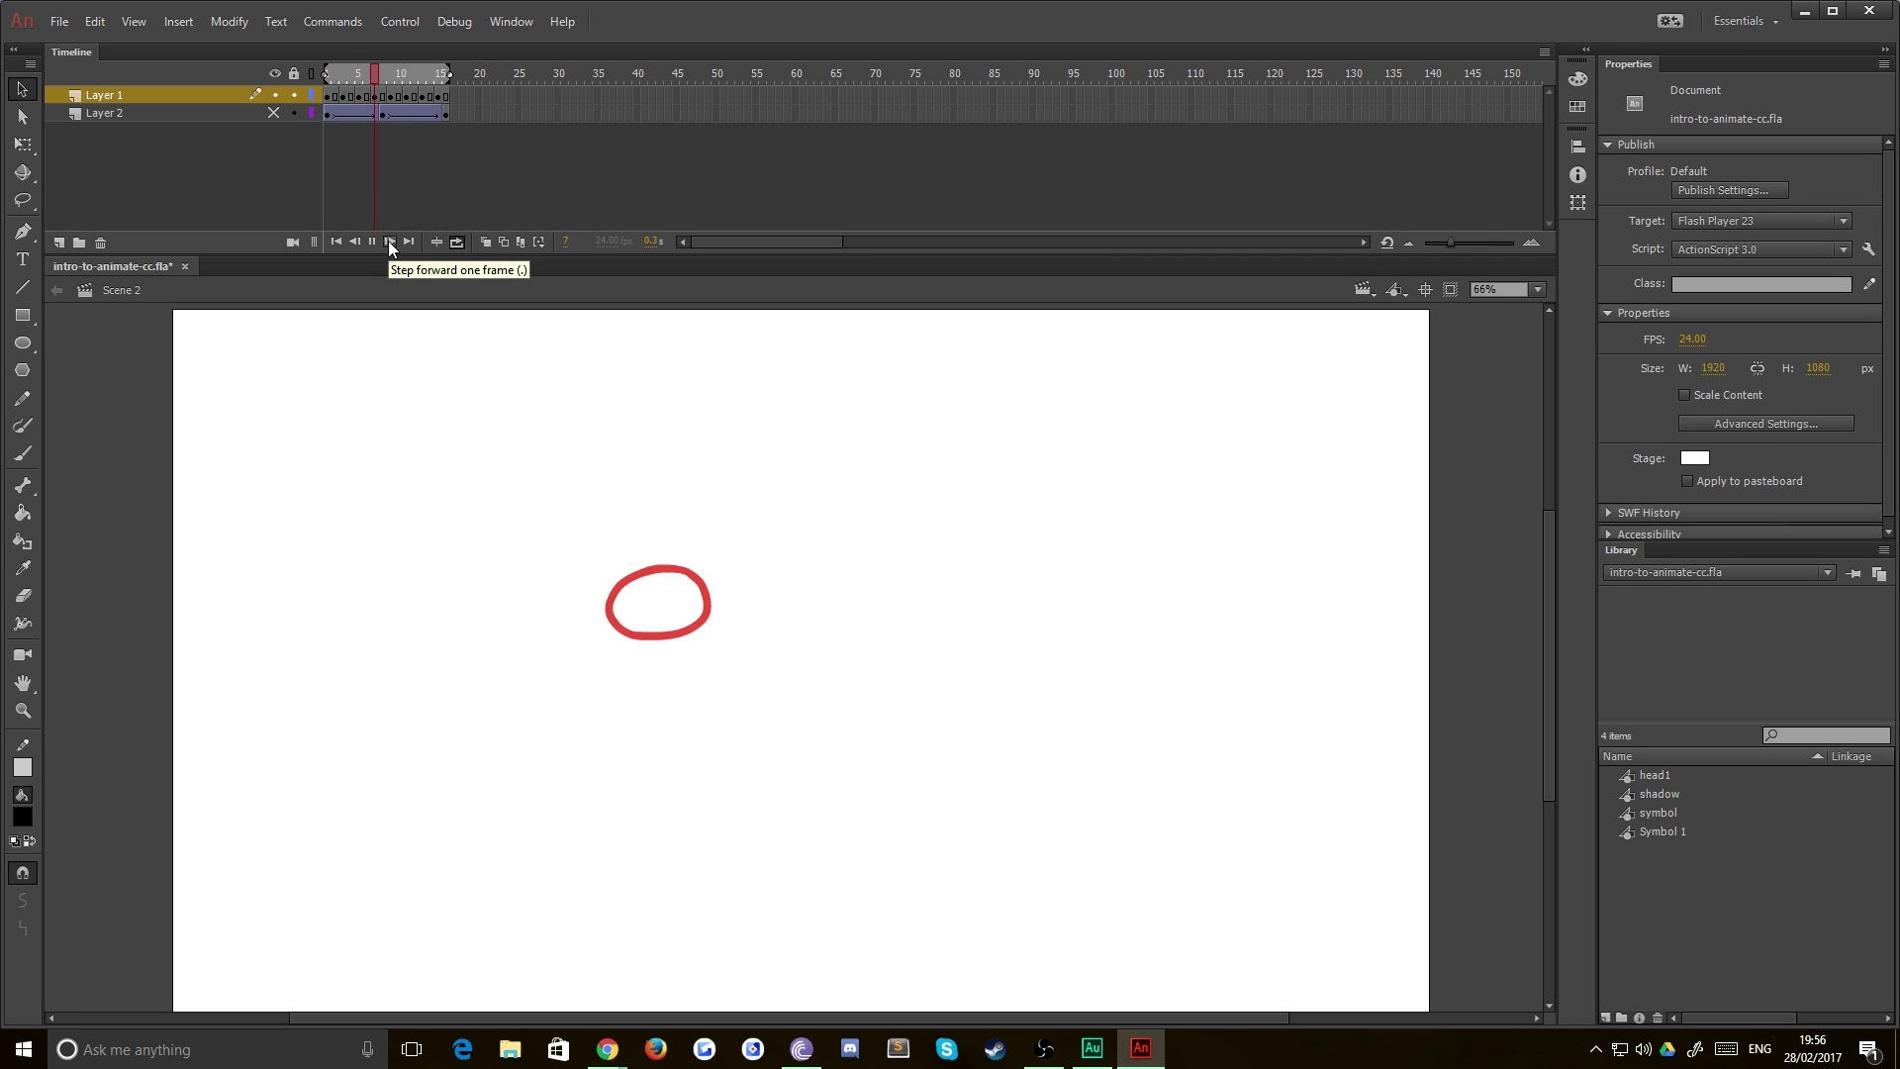
Stop playback, hide Layer 1, show Layer 2, and select the tweened circle on frame 1.
{"action": "left_click", "coordinate": [329, 92]}
{"action": "left_click", "coordinate": [265, 95]}
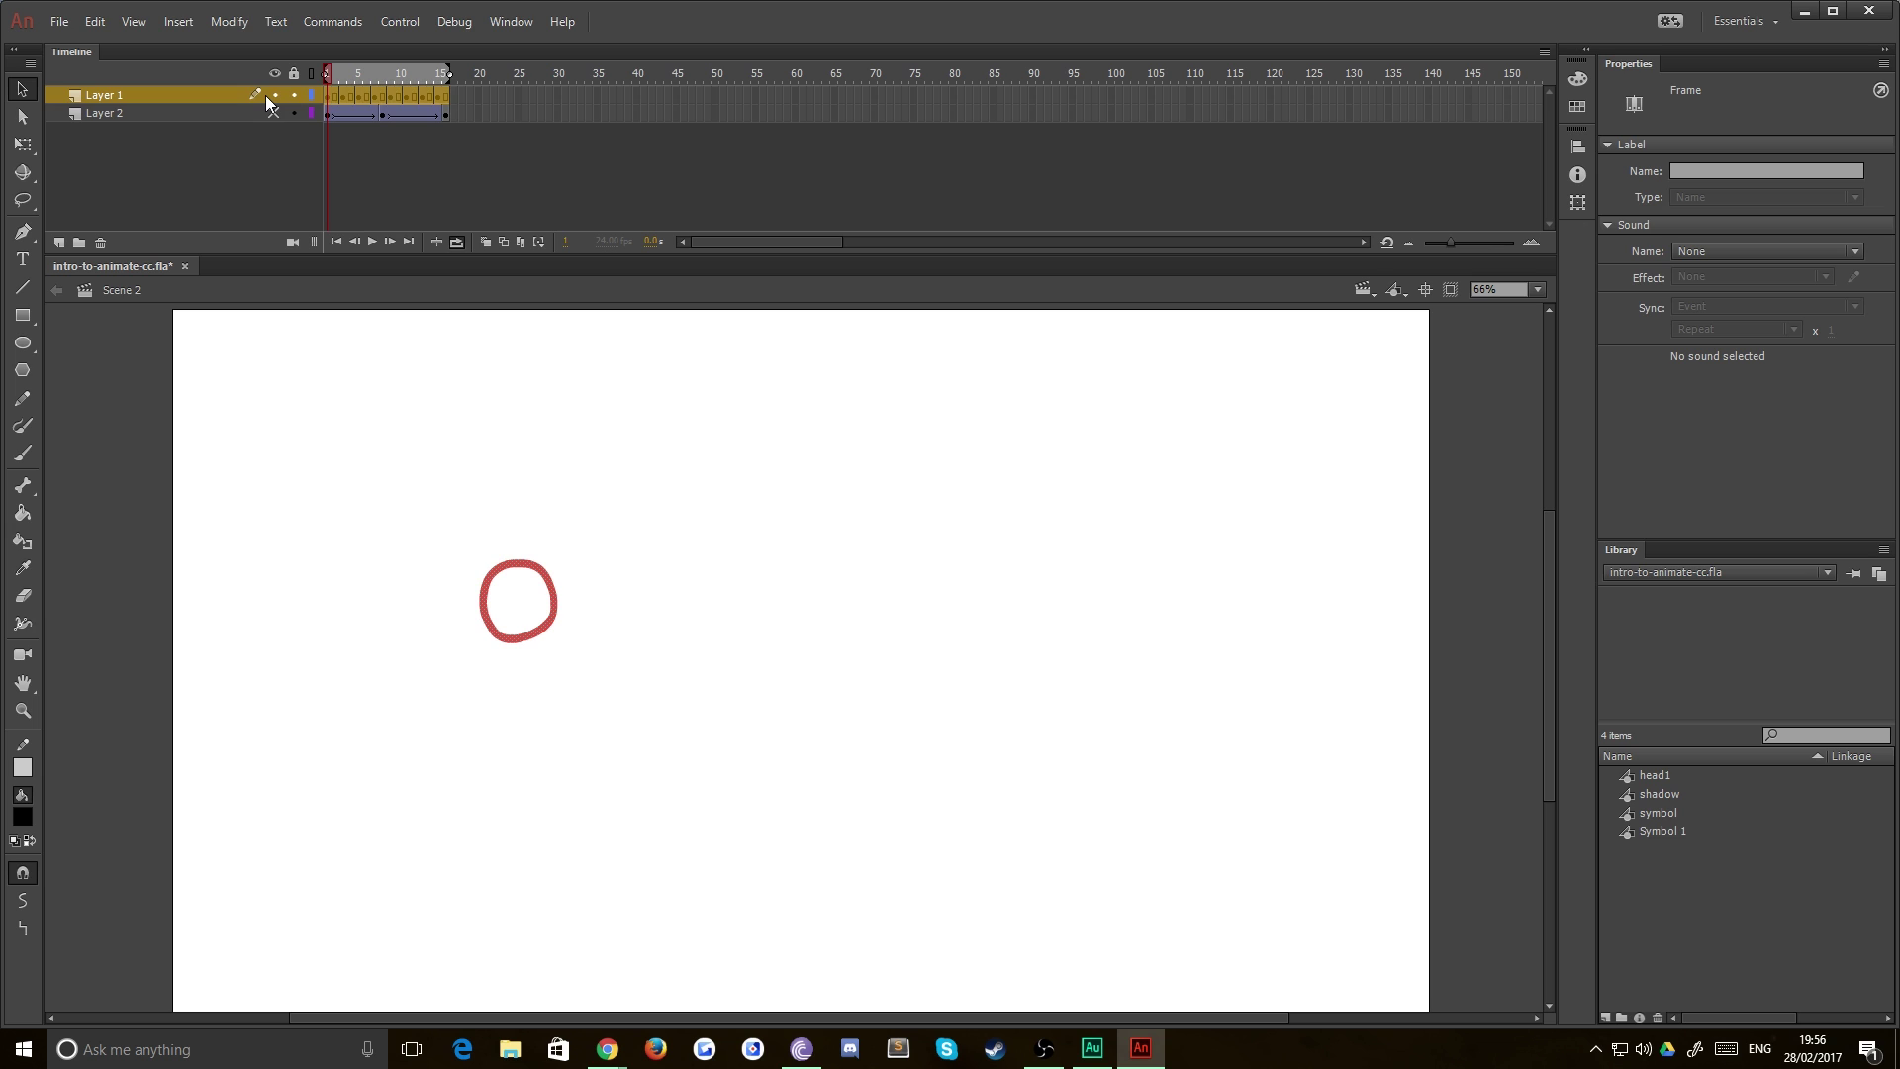
{"action": "left_click", "coordinate": [271, 95]}
{"action": "left_click", "coordinate": [272, 113]}
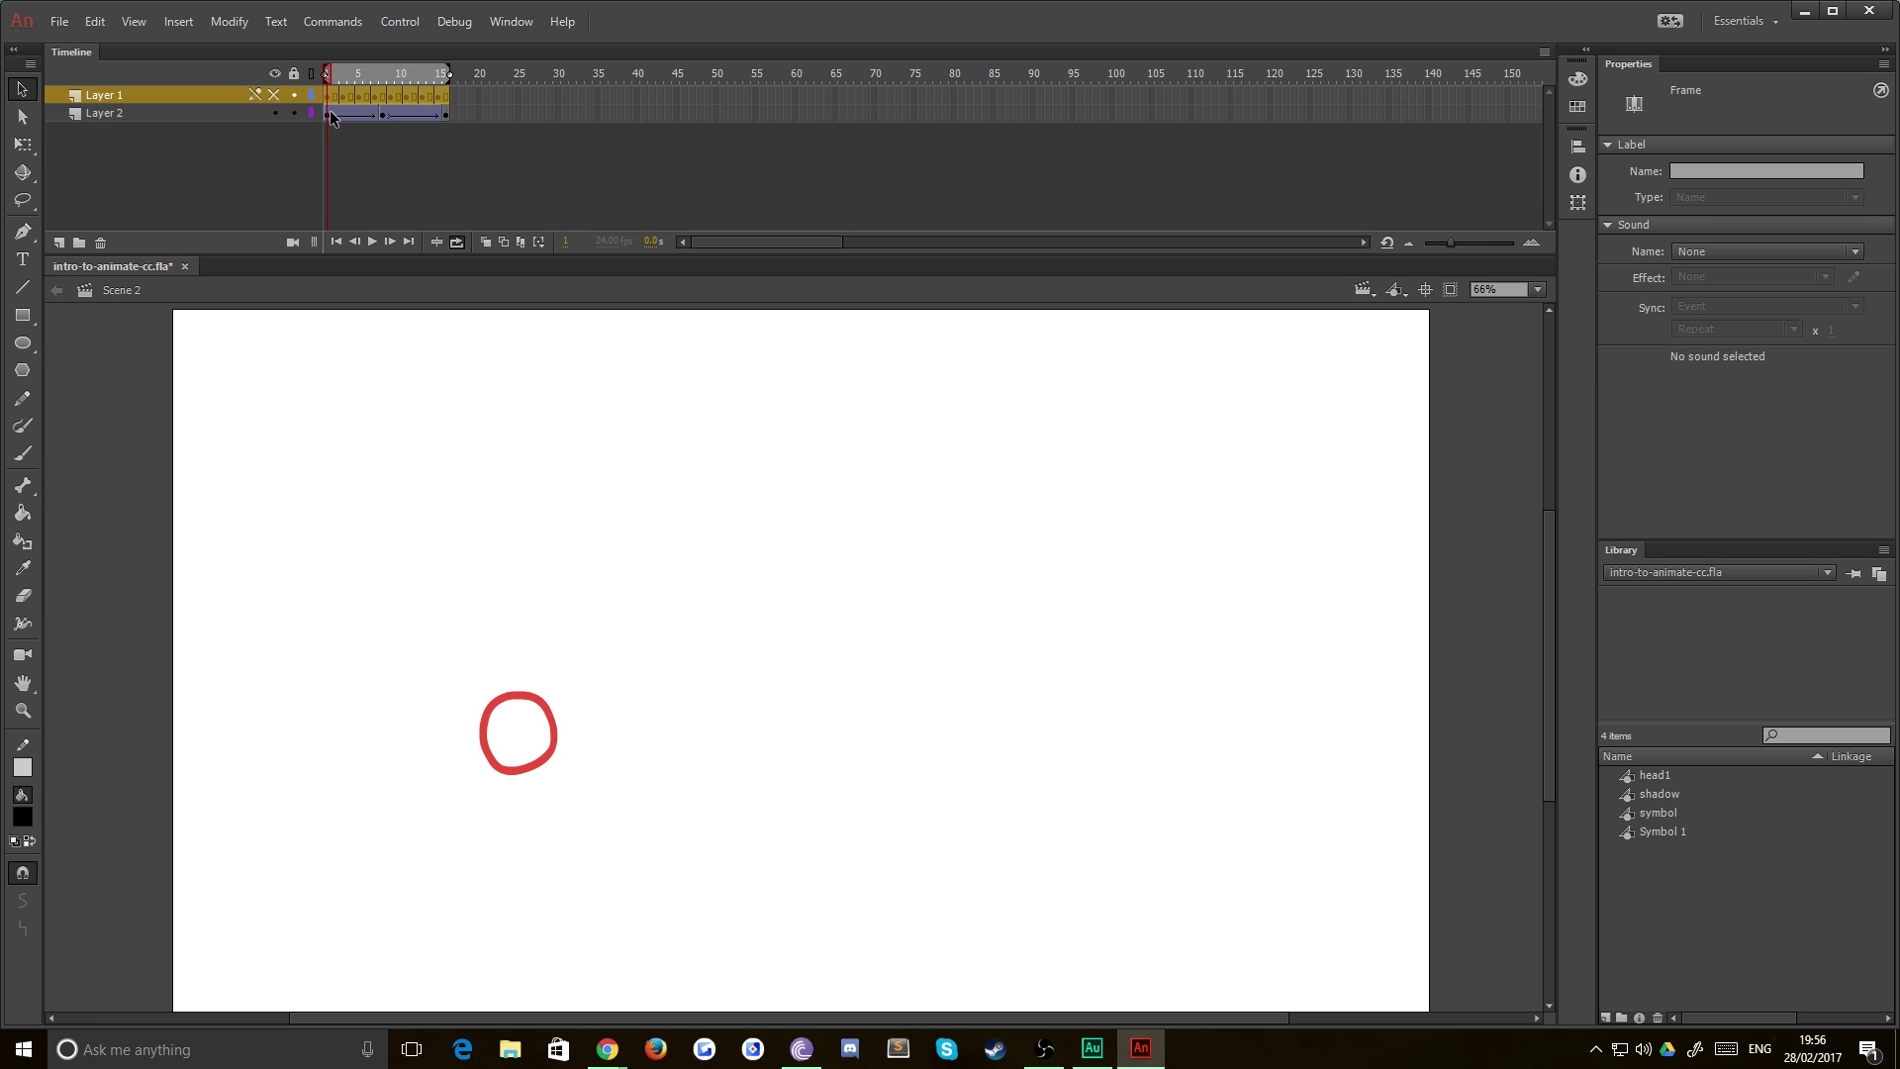
{"action": "left_click", "coordinate": [332, 114]}
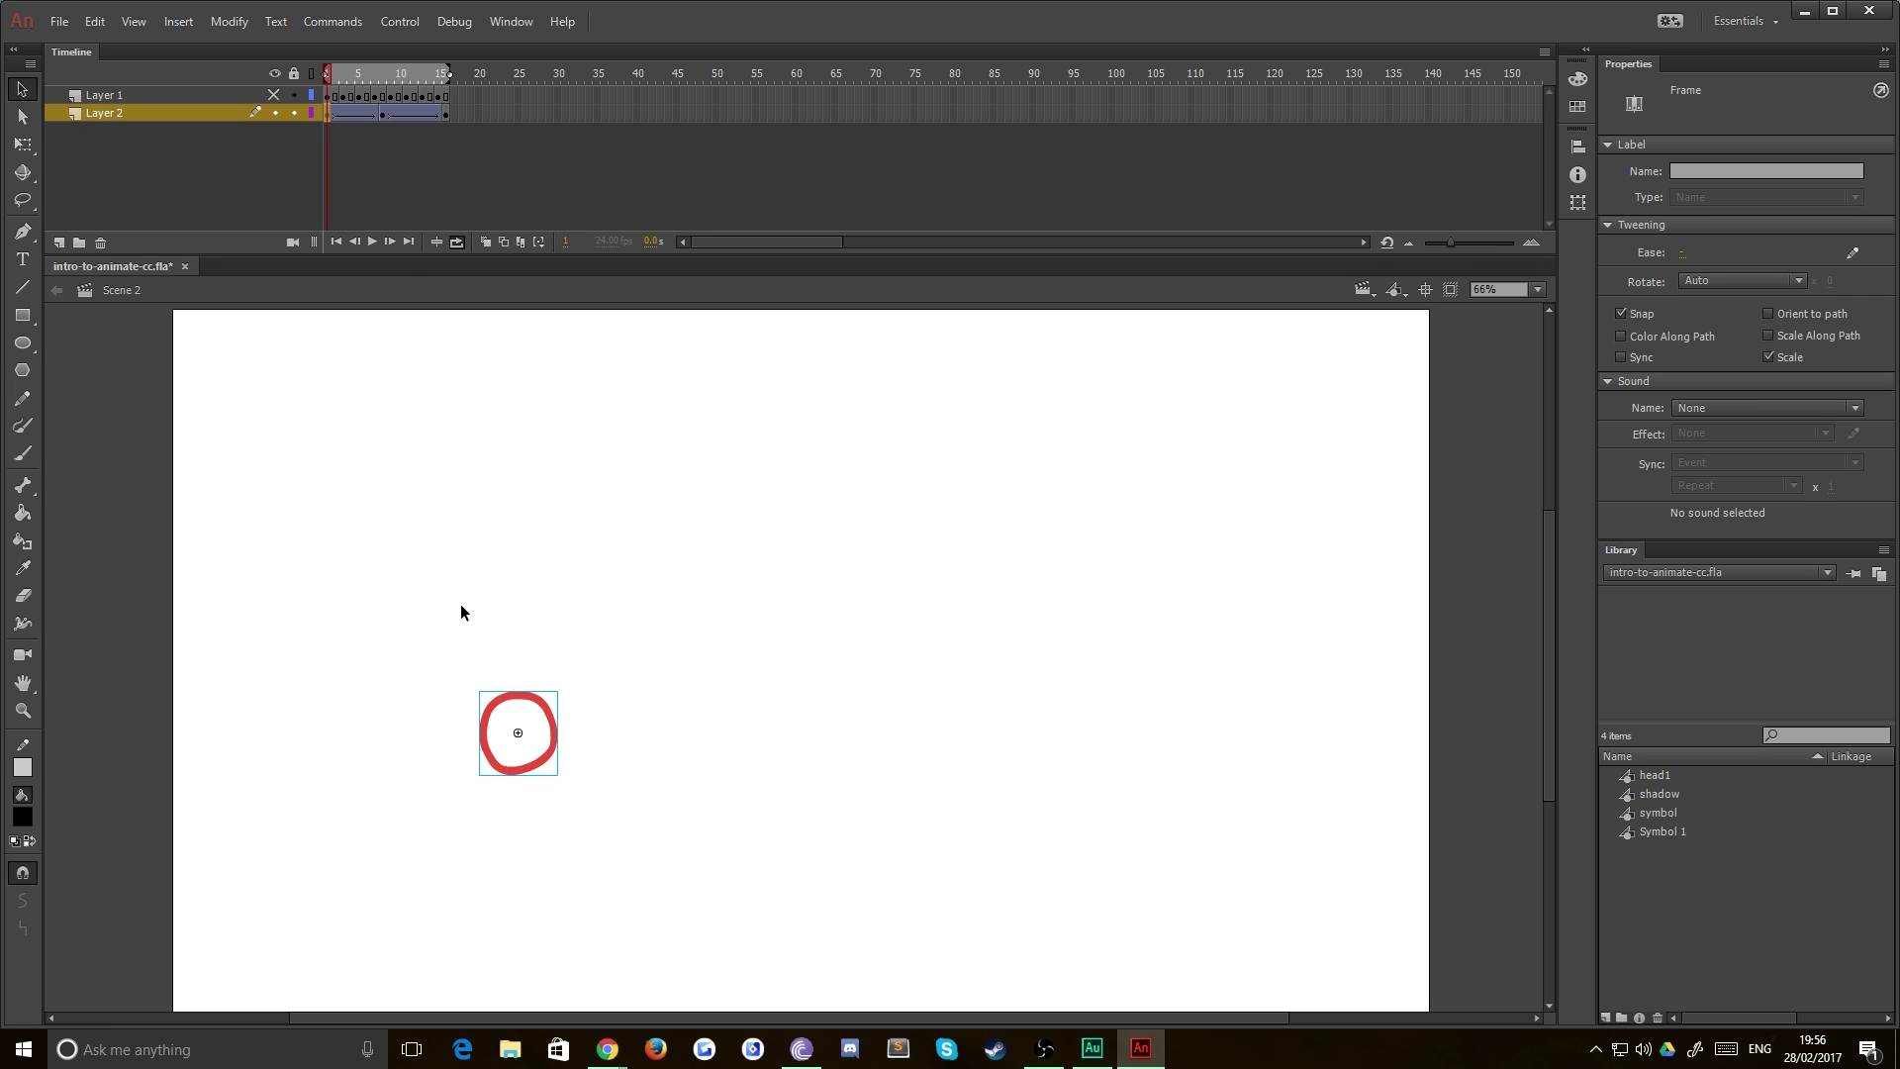
{"action": "left_click", "coordinate": [534, 762]}
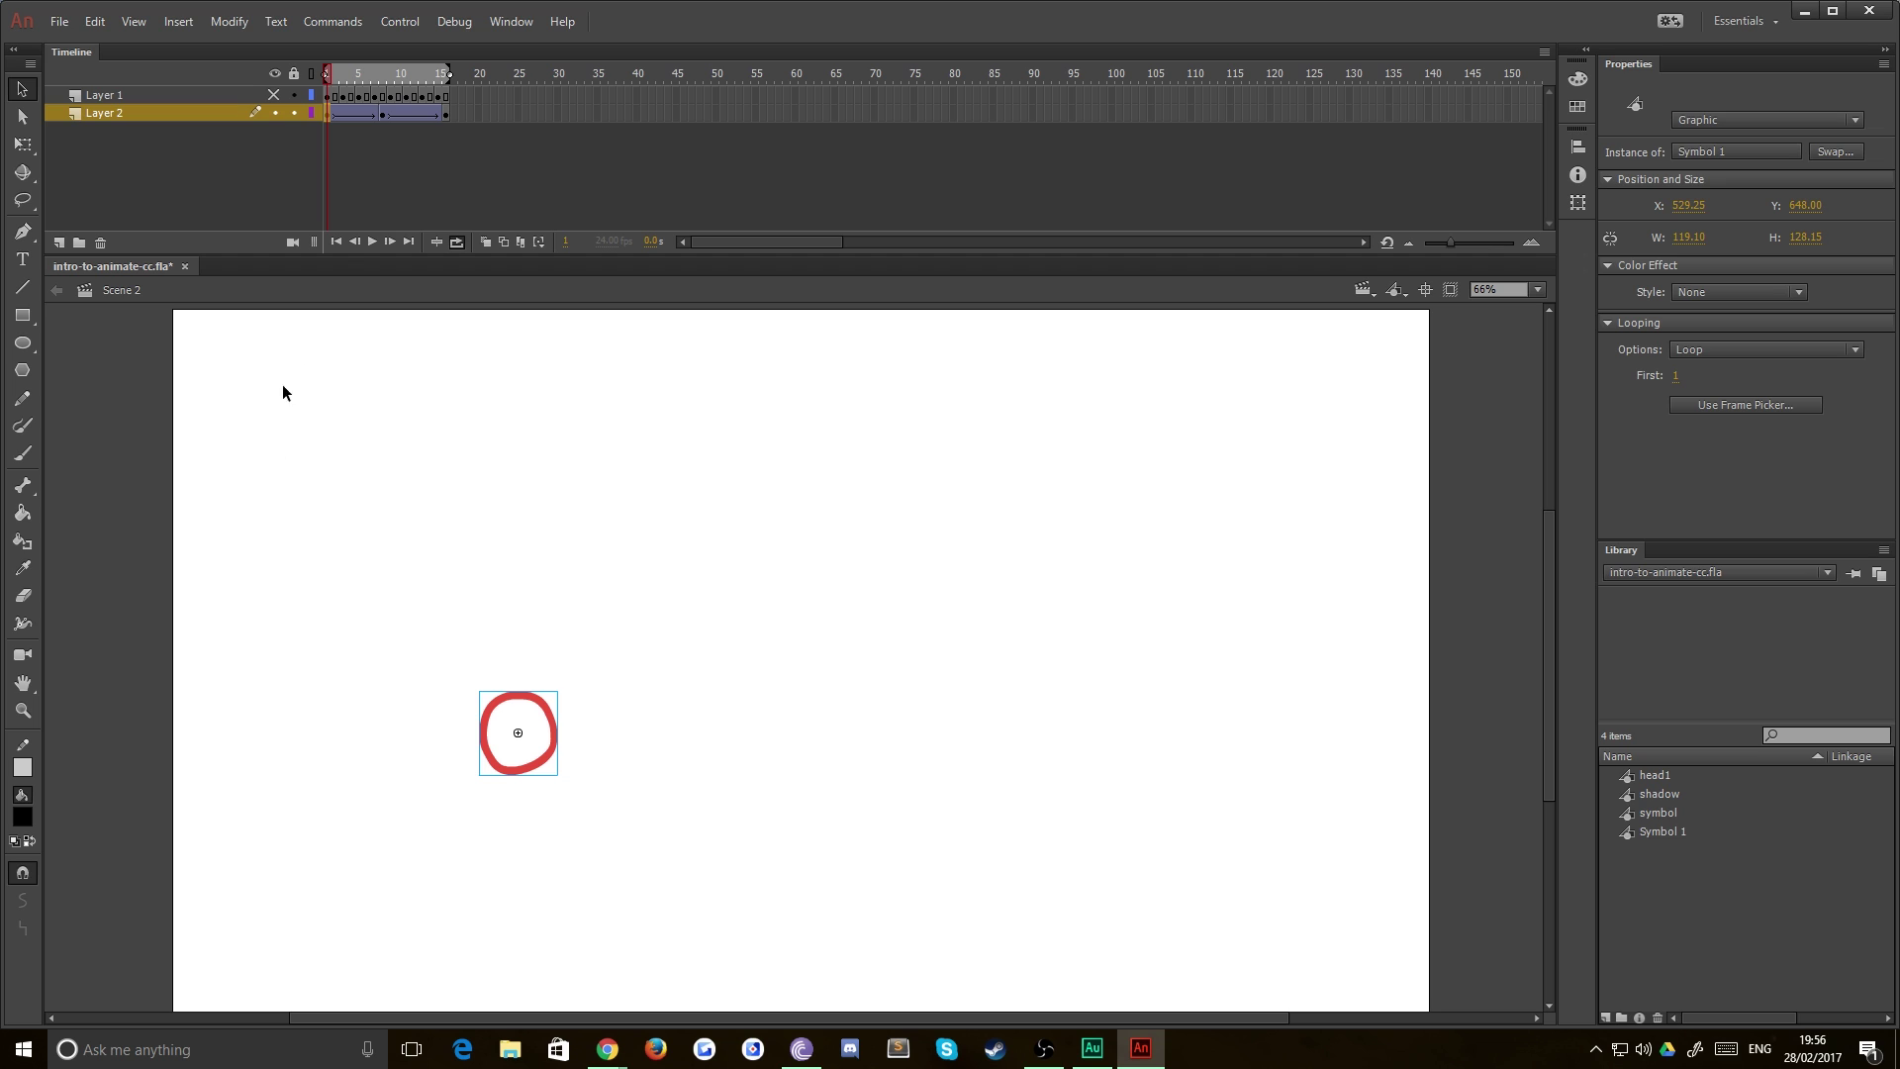
View the tween at frames 16 and 8, then turn on onion skinning.
{"action": "left_click", "coordinate": [446, 115]}
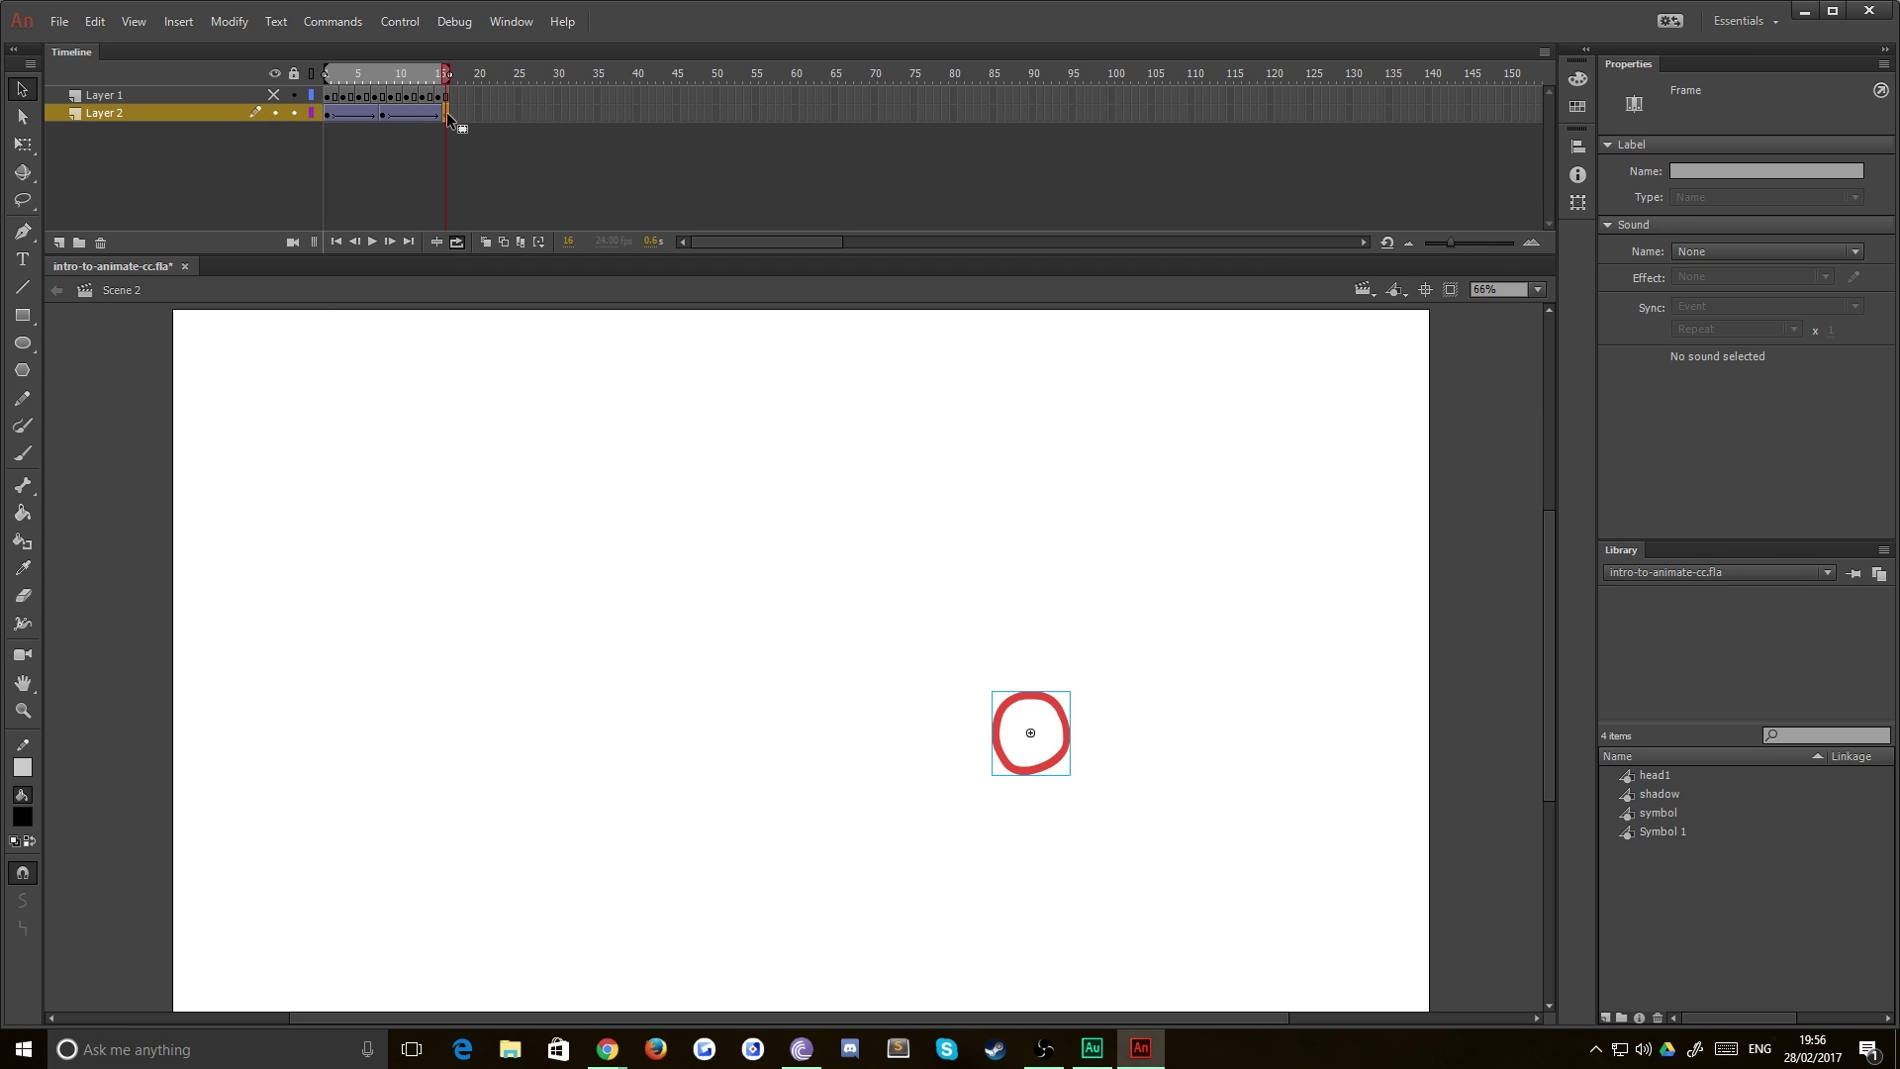
{"action": "left_click", "coordinate": [384, 115]}
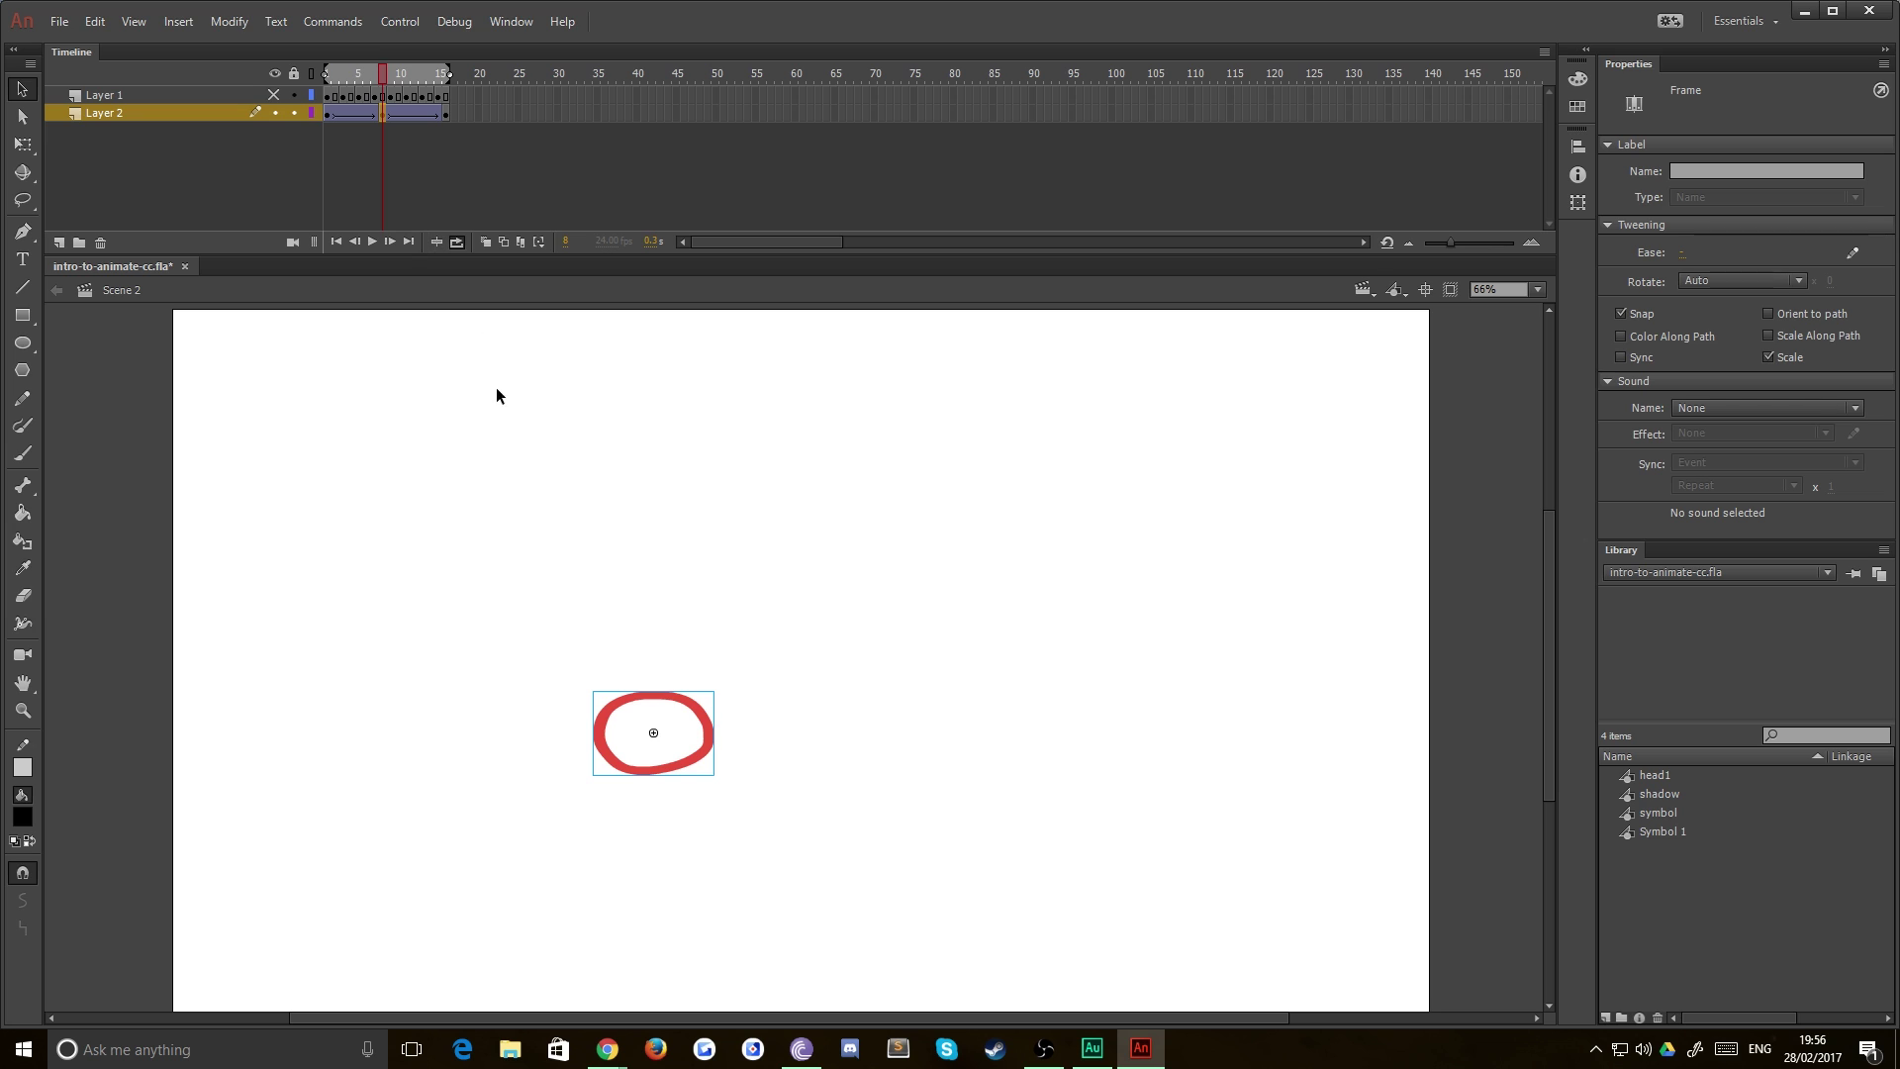
{"action": "left_click", "coordinate": [485, 243]}
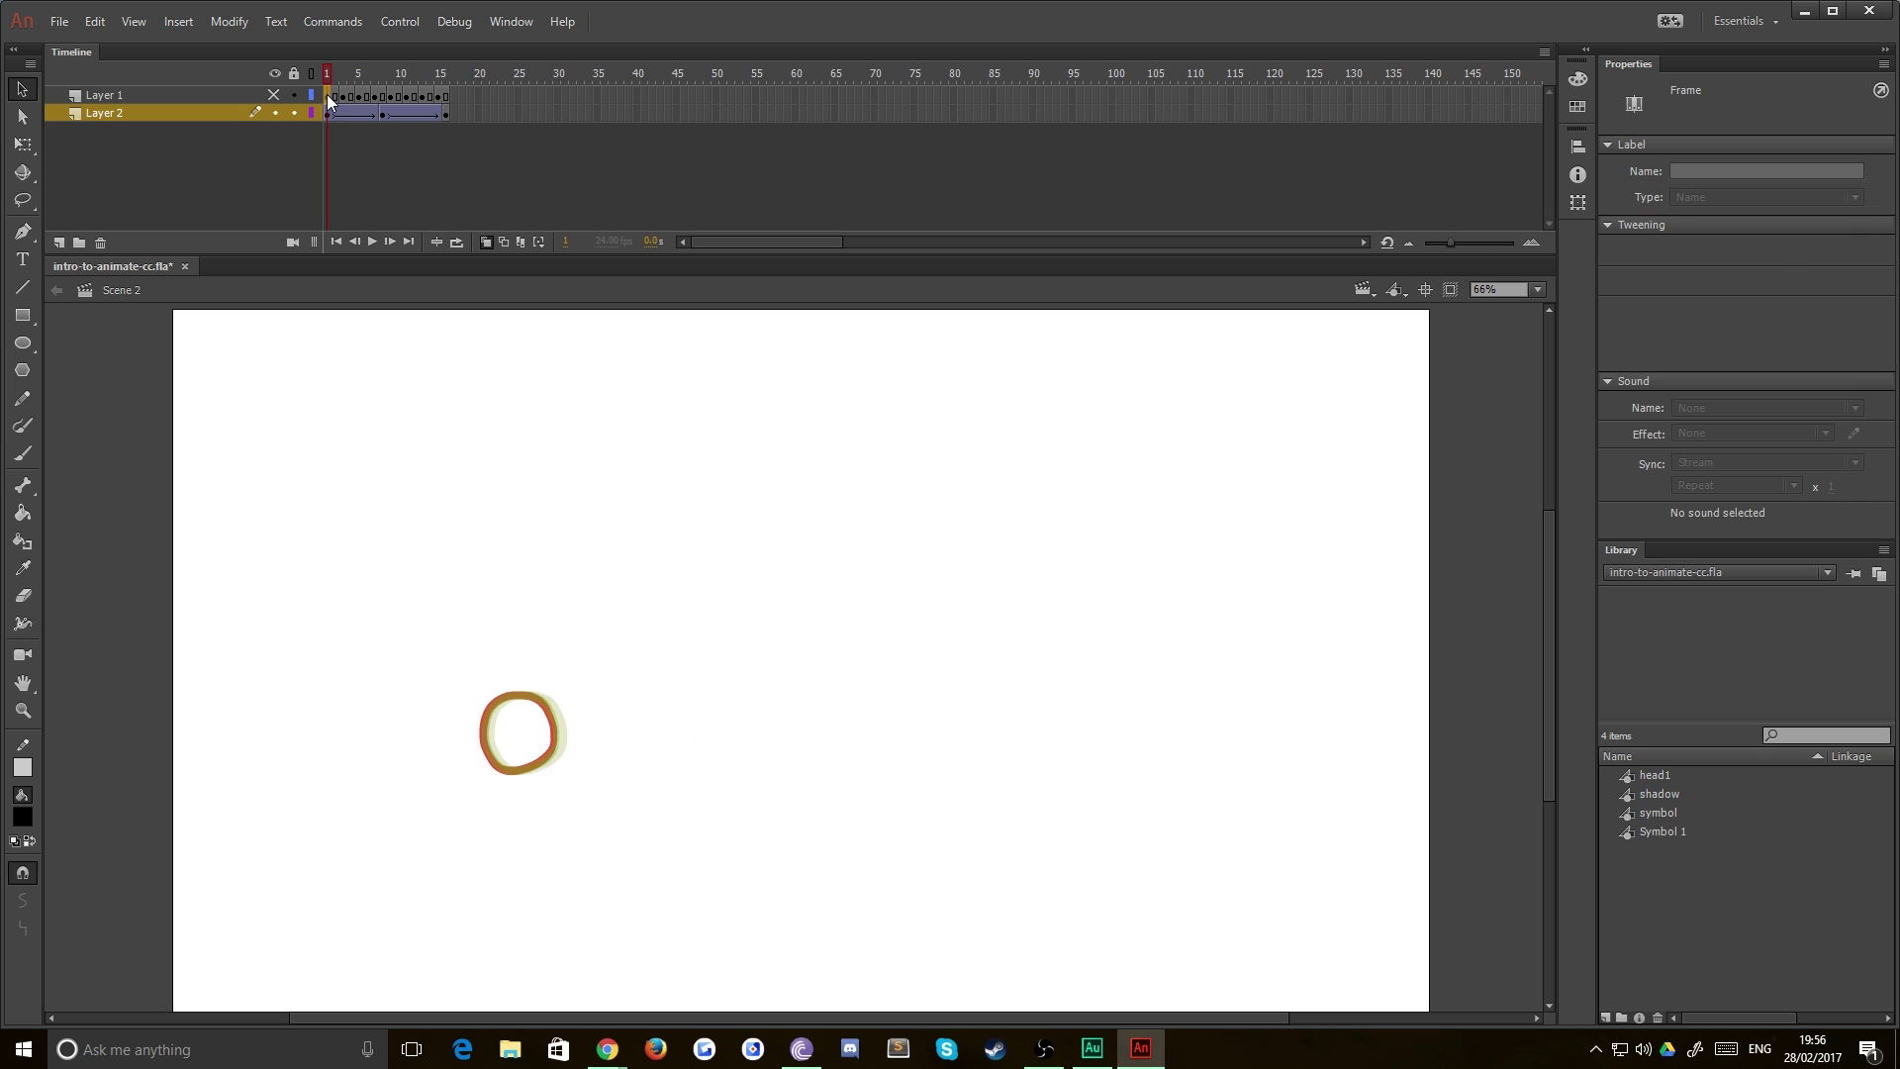
{"action": "left_click_drag", "start_coordinate": [329, 93], "coordinate": [441, 101]}
Show Layer 1's upper circle again, play both circles on loop over frames 1–16, then stop.
{"action": "left_click", "coordinate": [391, 242]}
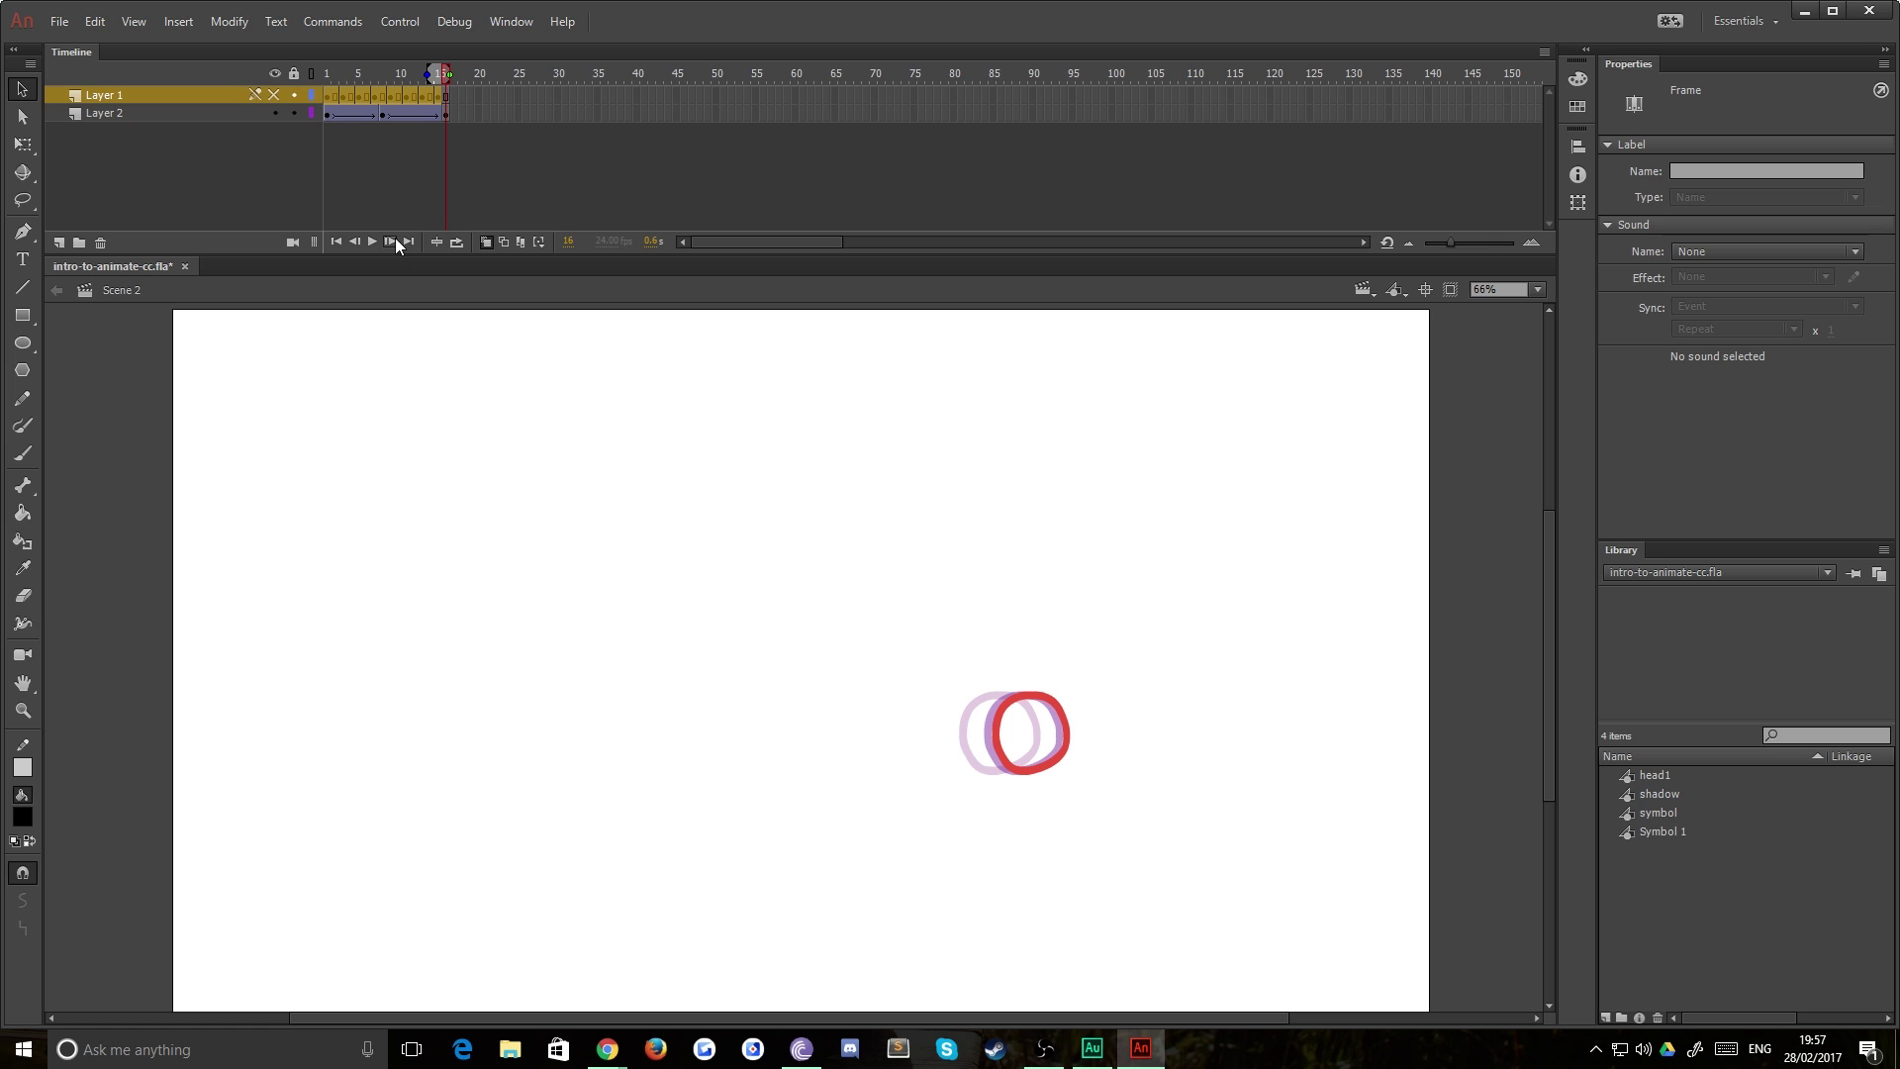
{"action": "left_click", "coordinate": [374, 241]}
{"action": "left_click", "coordinate": [275, 95]}
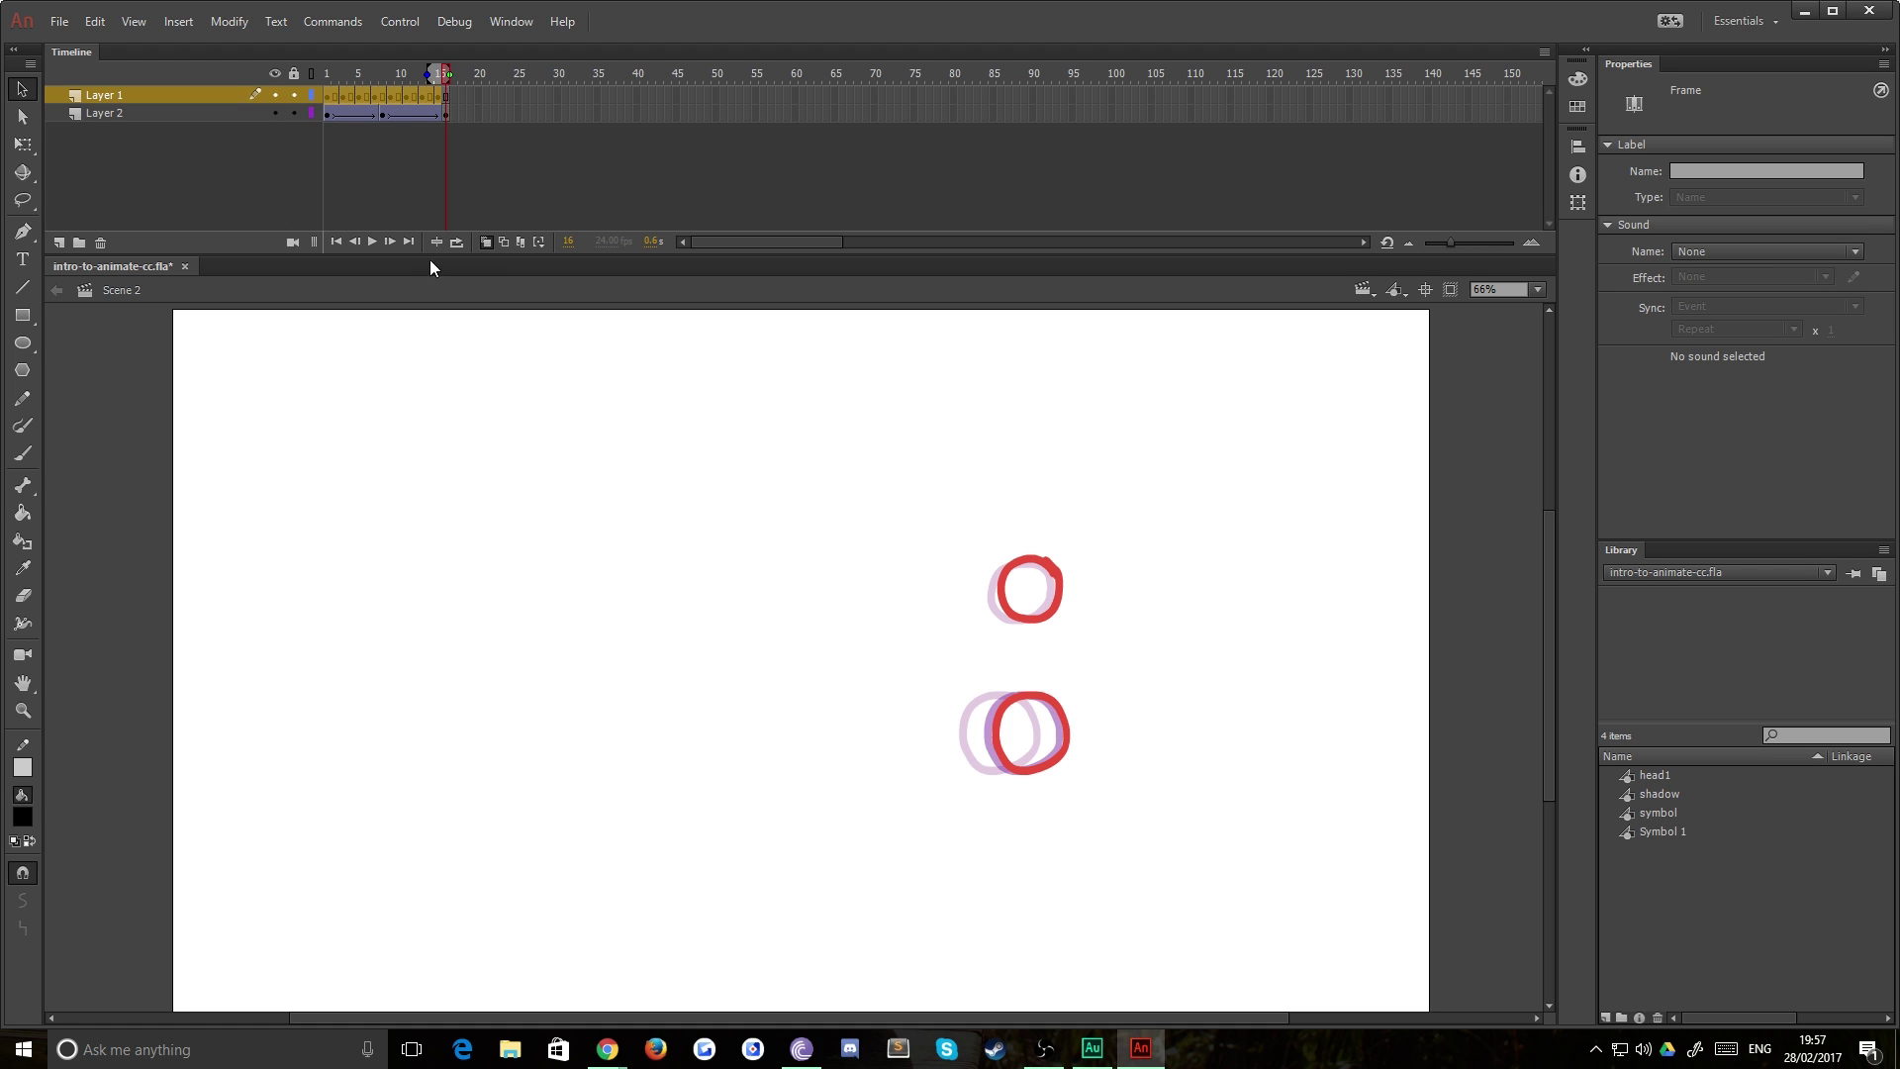
{"action": "left_click", "coordinate": [456, 242]}
{"action": "left_click", "coordinate": [372, 241]}
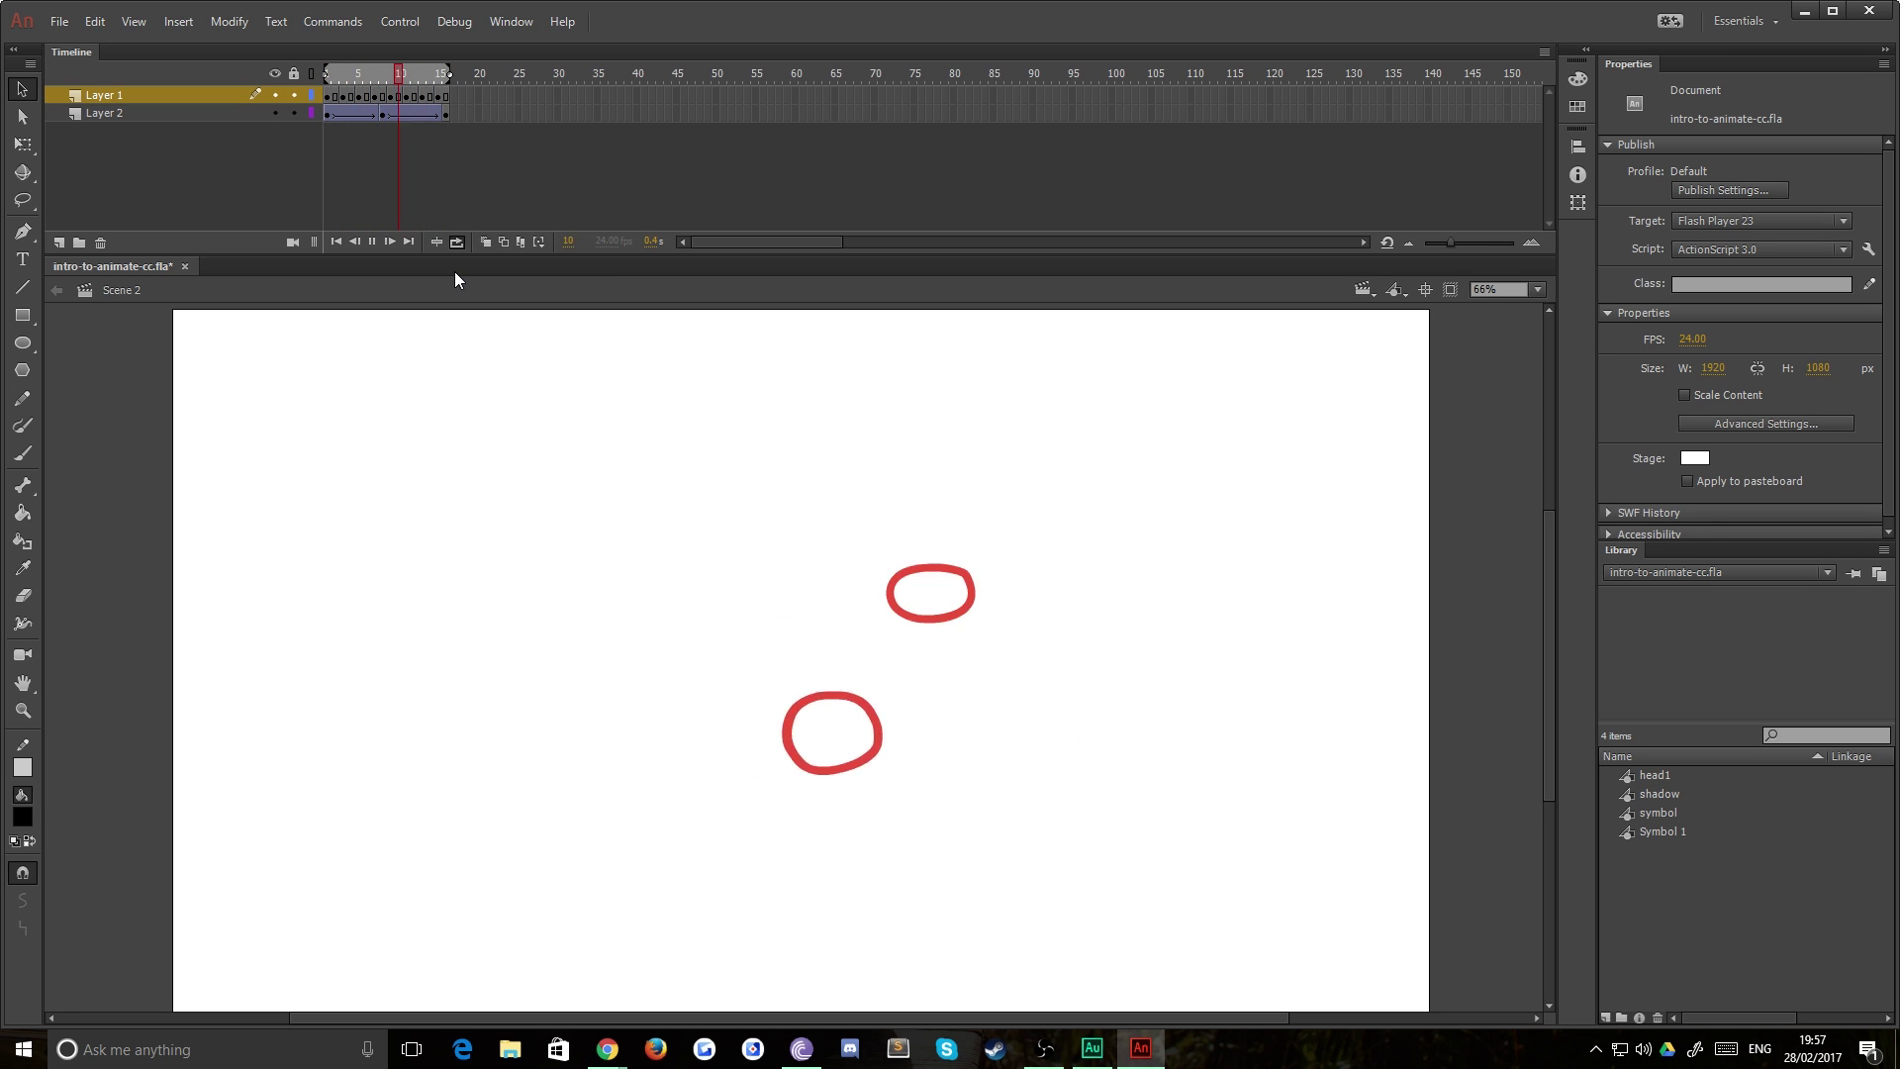
{"action": "left_click", "coordinate": [340, 111]}
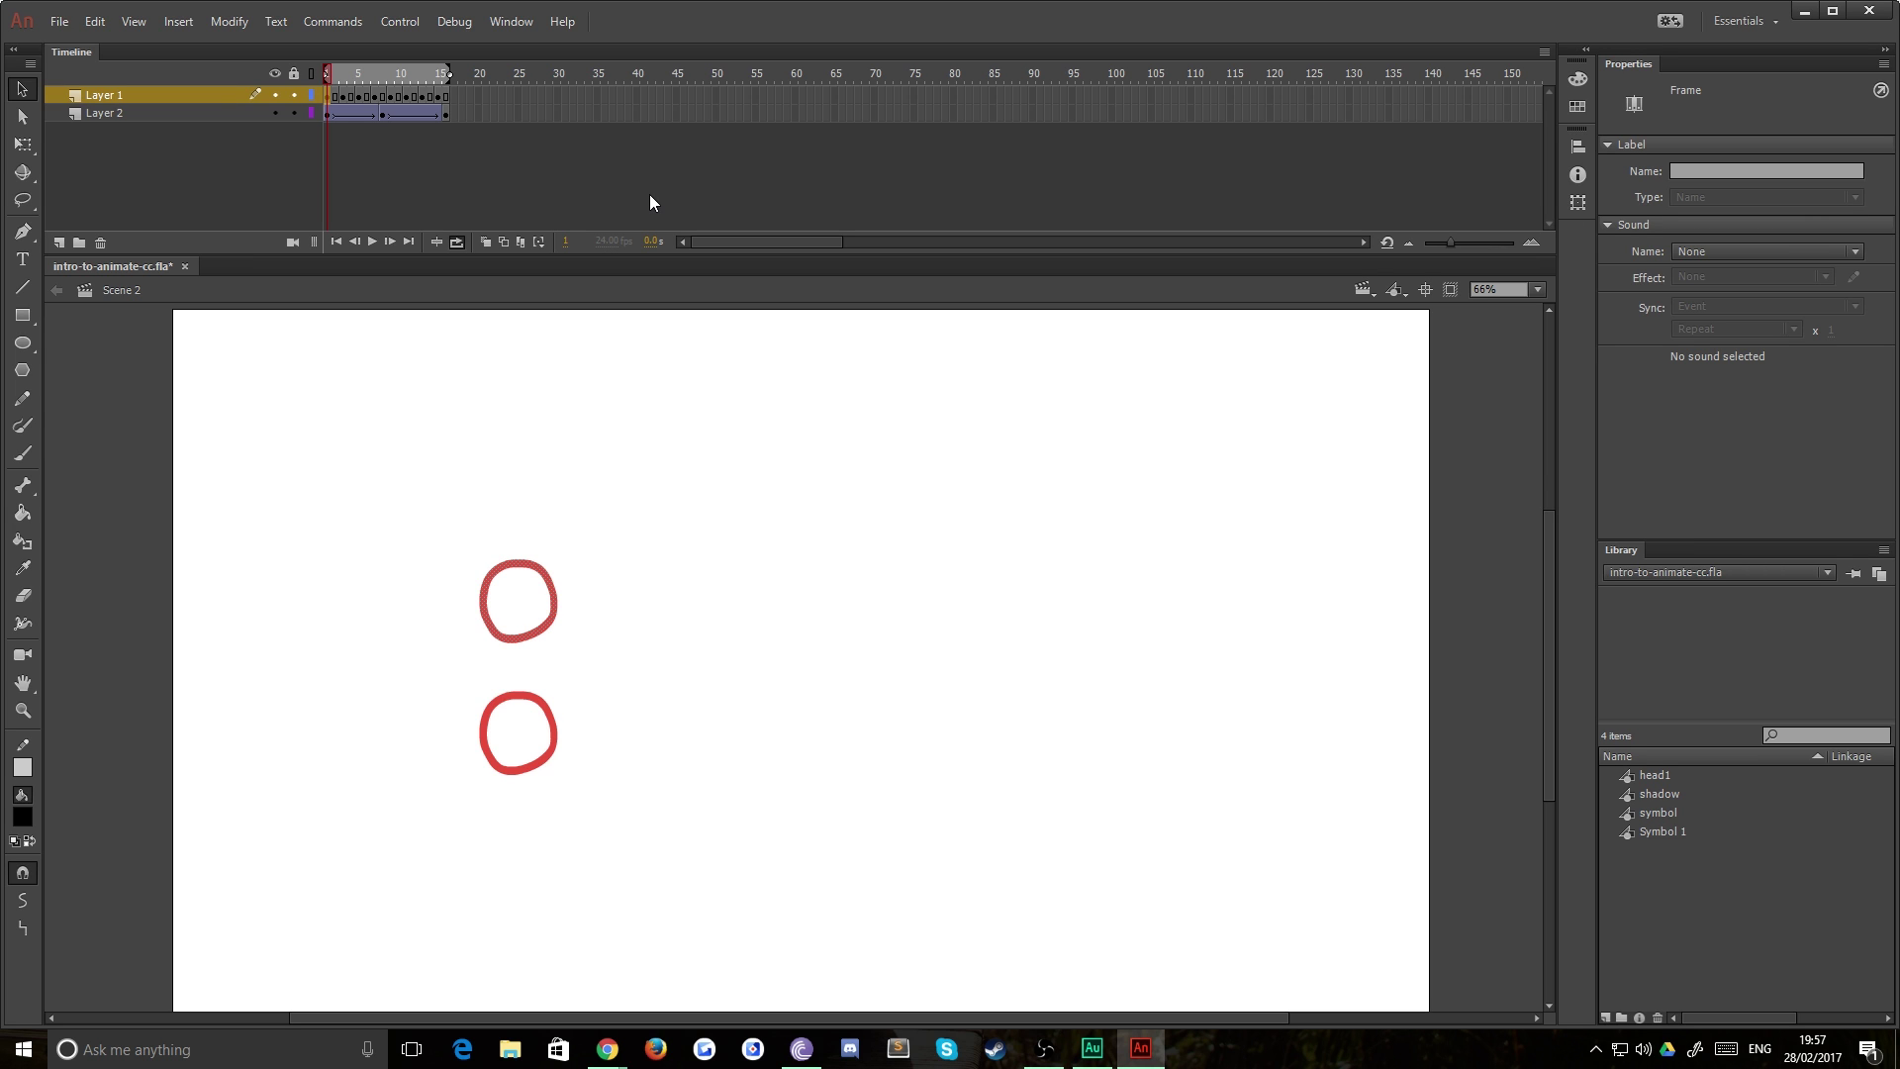
Switch to Scene 3, set looping over frames 1–76, and play the stick-man animation.
{"action": "left_click", "coordinate": [1366, 289]}
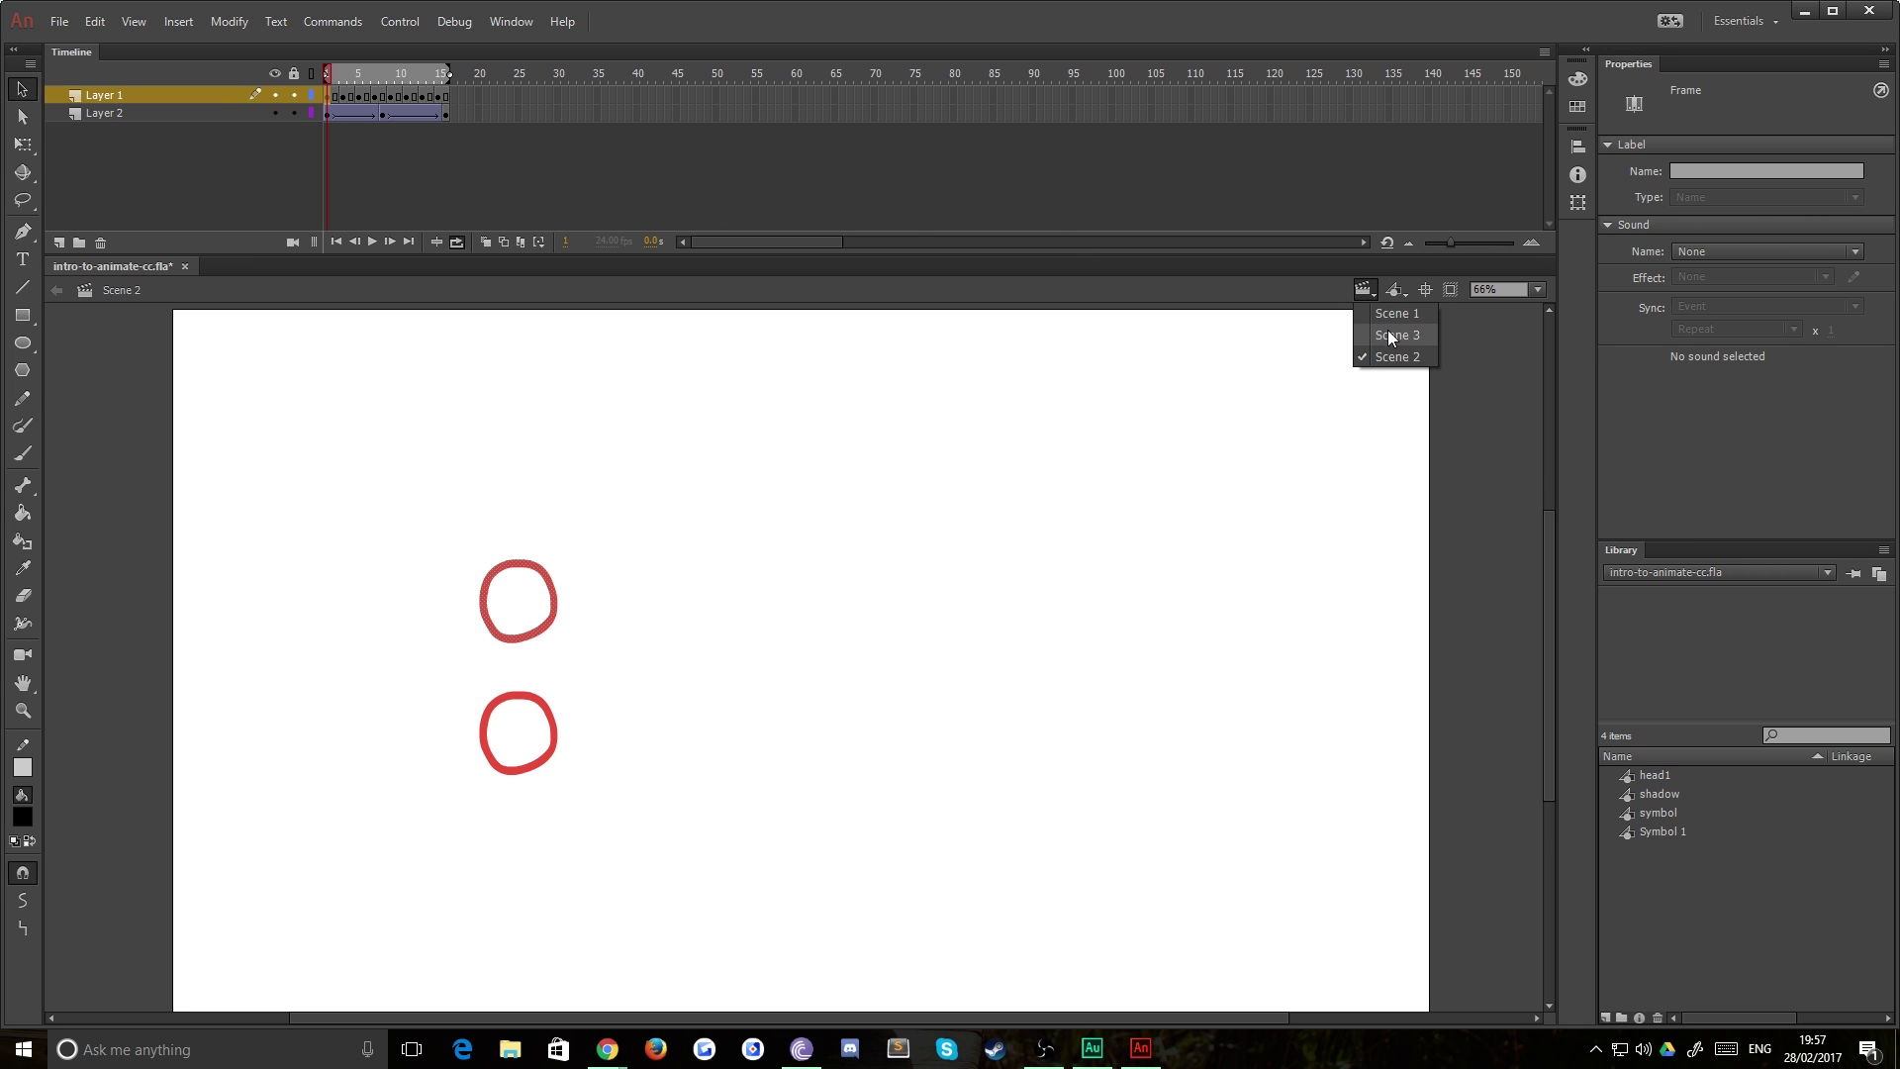
{"action": "left_click", "coordinate": [1392, 333]}
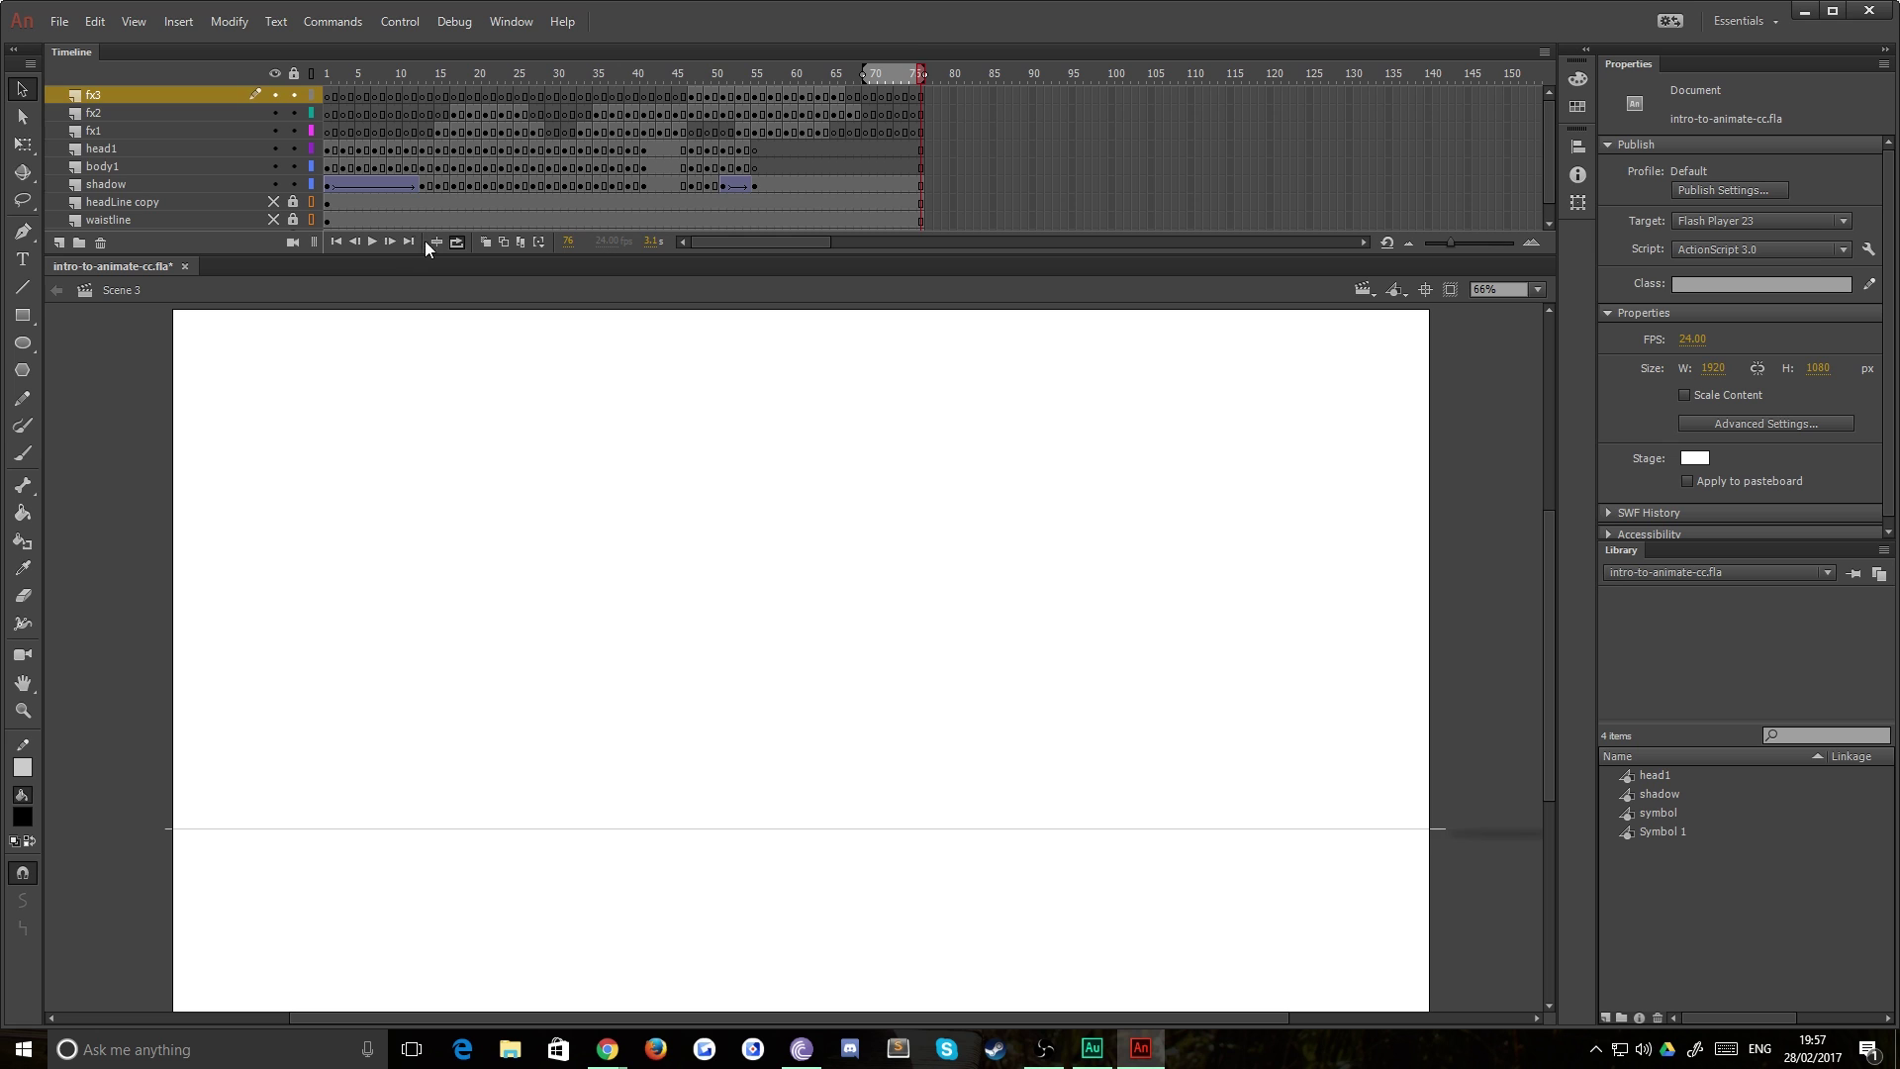
{"action": "left_click", "coordinate": [373, 241]}
{"action": "left_click", "coordinate": [458, 241]}
{"action": "left_click_drag", "start_coordinate": [849, 74], "coordinate": [315, 98]}
{"action": "left_click", "coordinate": [325, 95]}
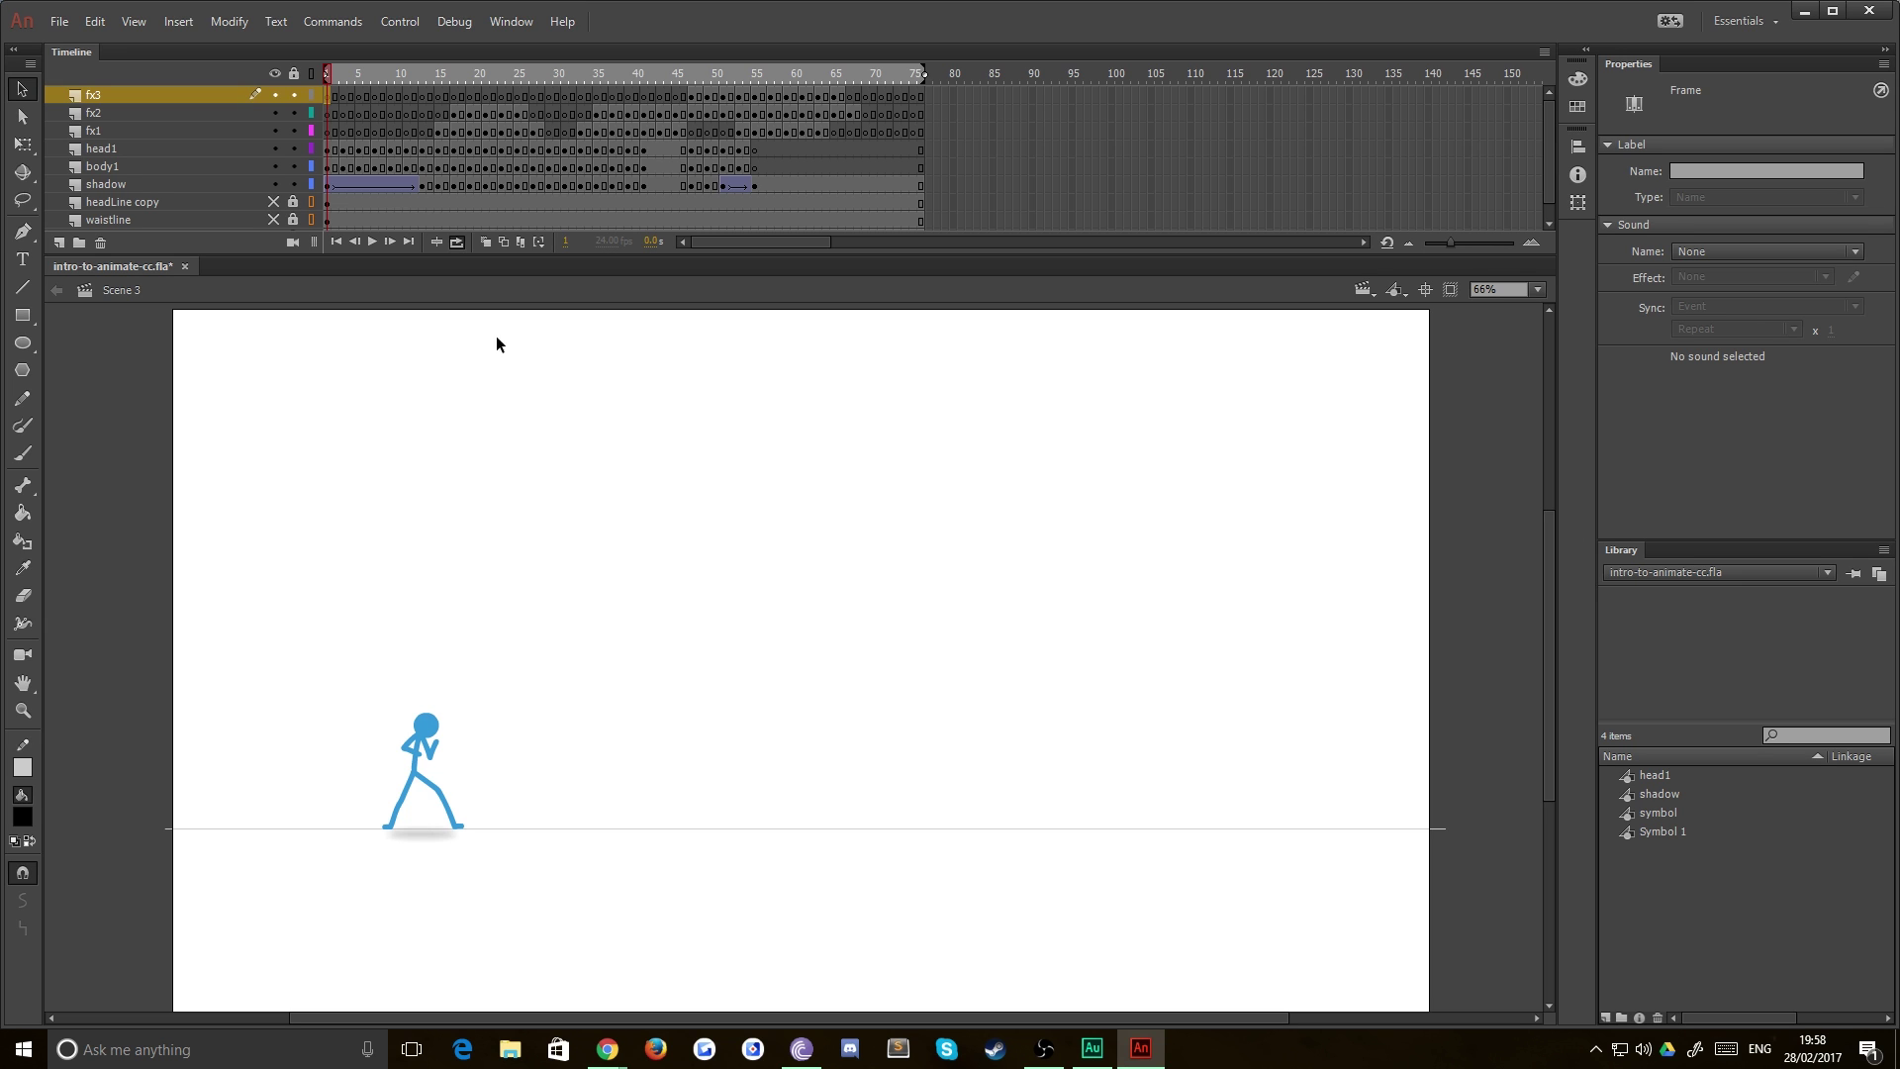
{"action": "left_click", "coordinate": [374, 242]}
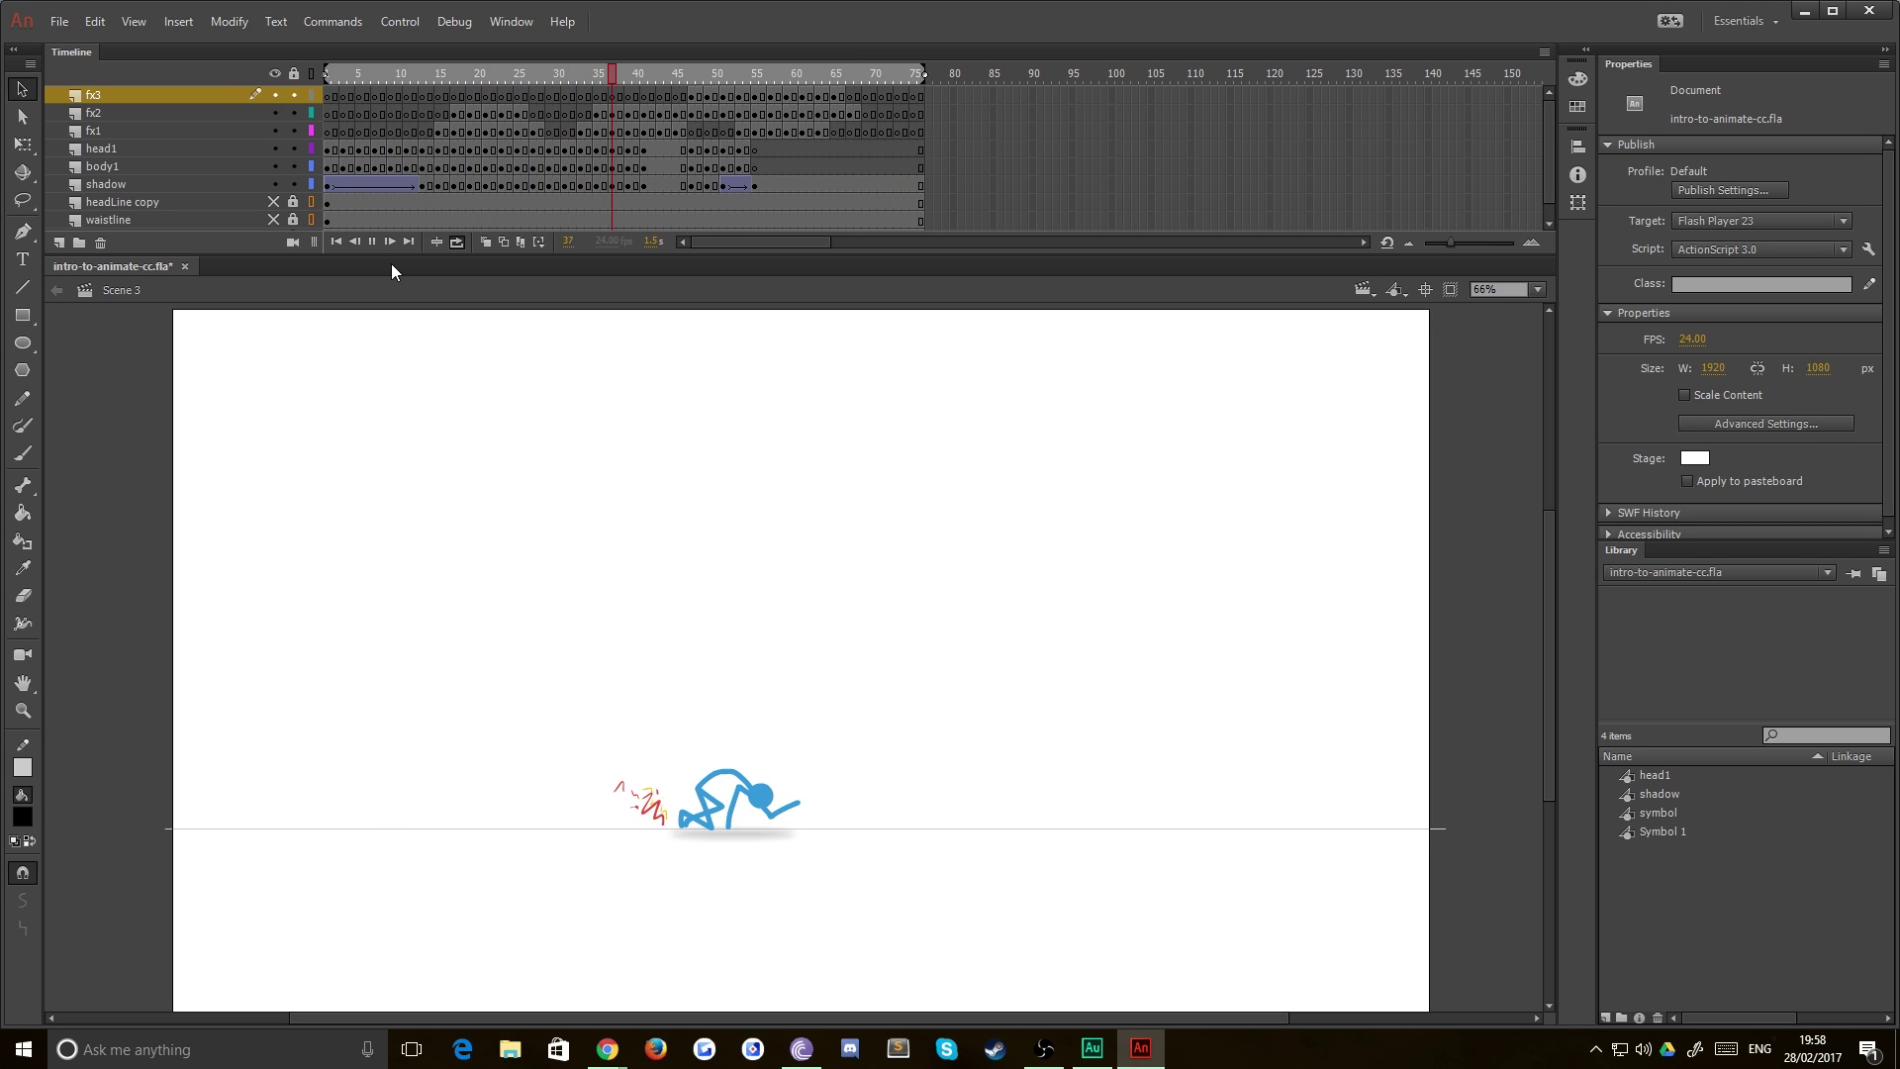
Open the head1 symbol, return to Scene 3, and enlarge the Timeline to show the floor layer.
{"action": "left_click", "coordinate": [326, 149]}
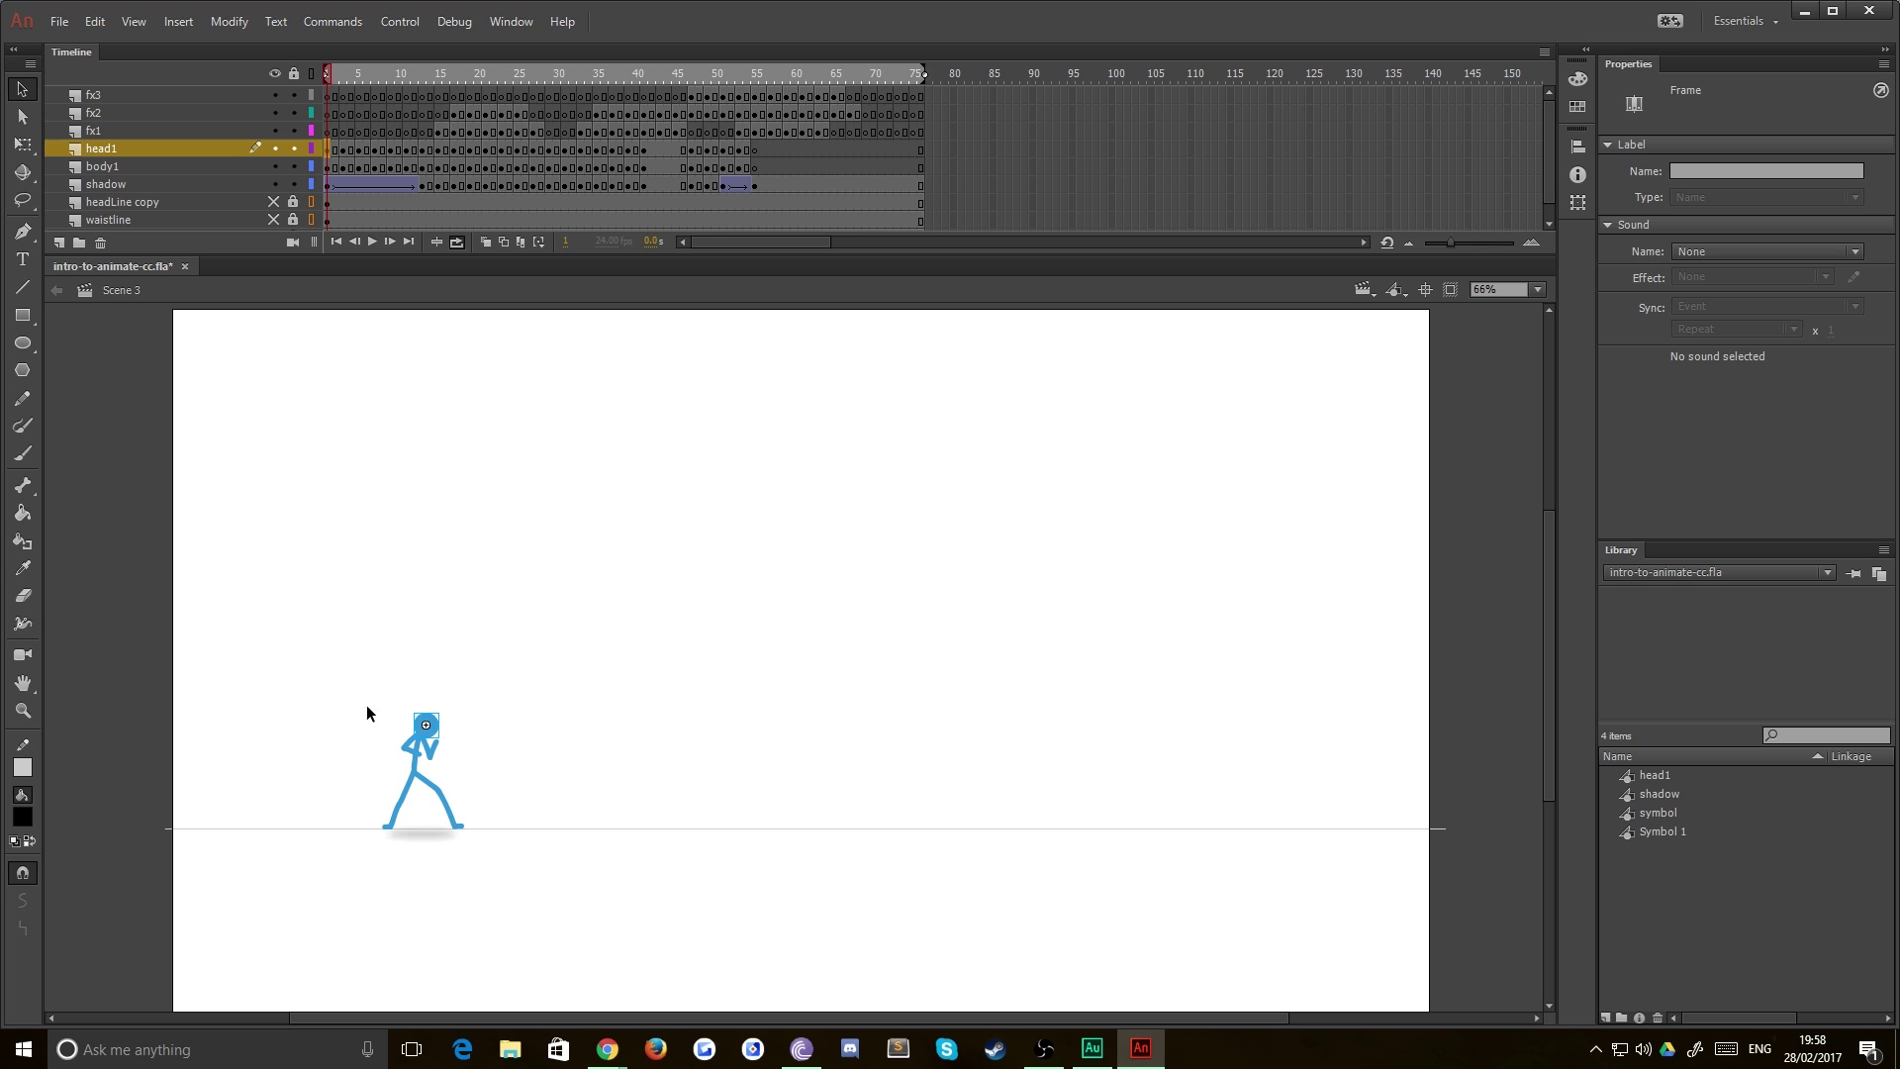
{"action": "left_click", "coordinate": [428, 725]}
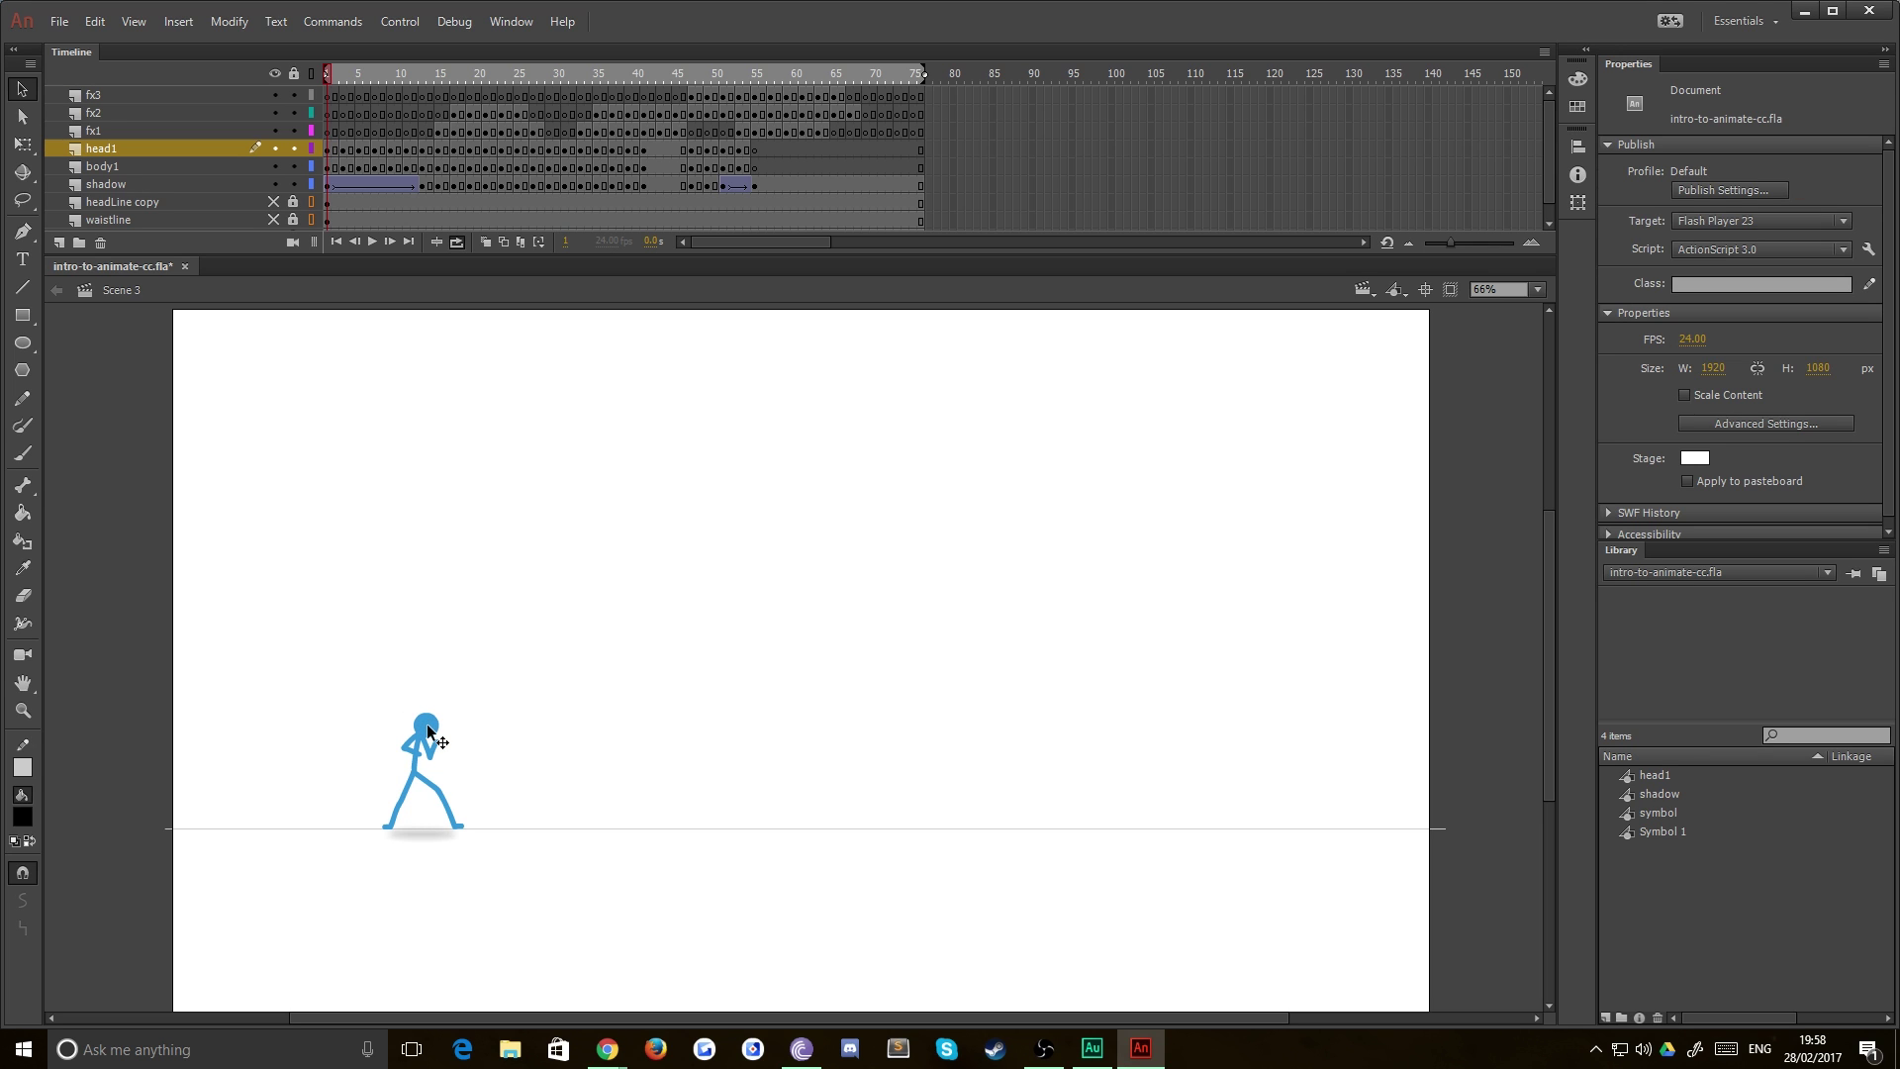
{"action": "double_click", "coordinate": [426, 722]}
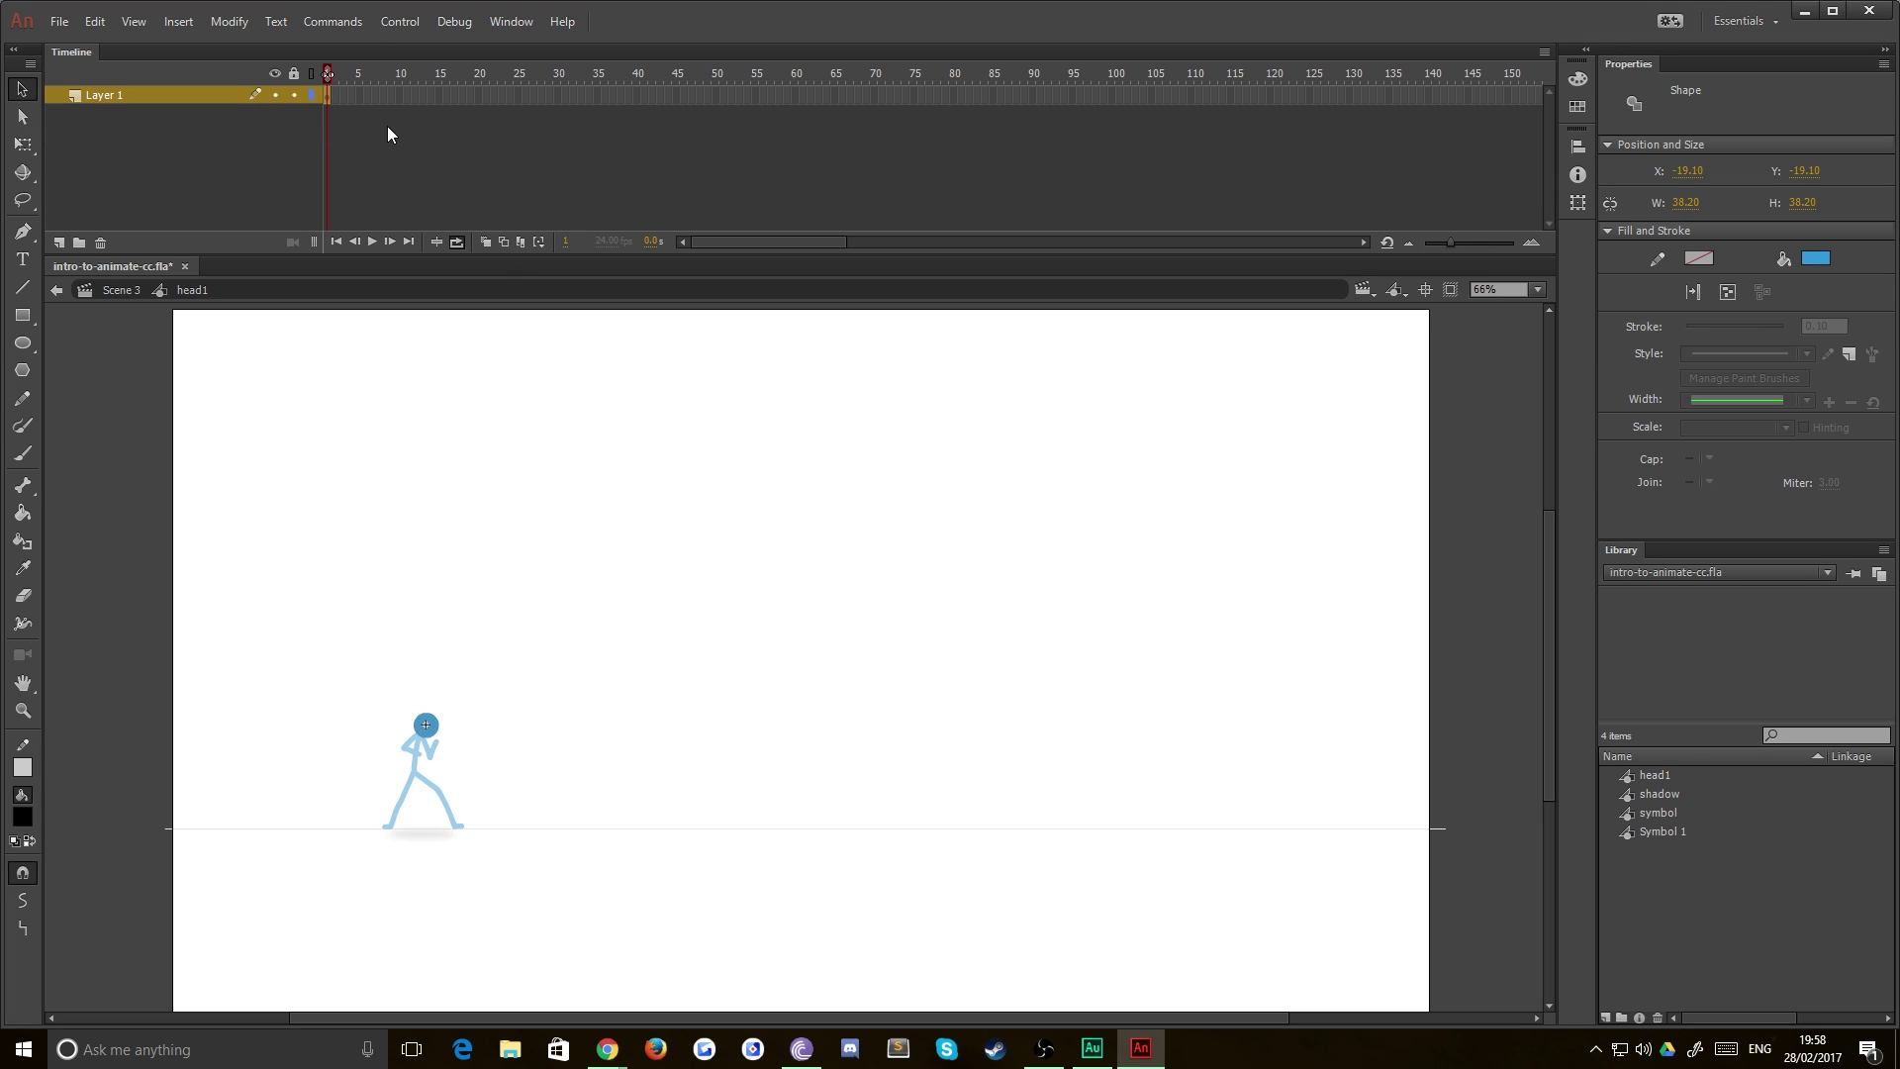
{"action": "left_click", "coordinate": [138, 296]}
{"action": "left_click", "coordinate": [359, 602]}
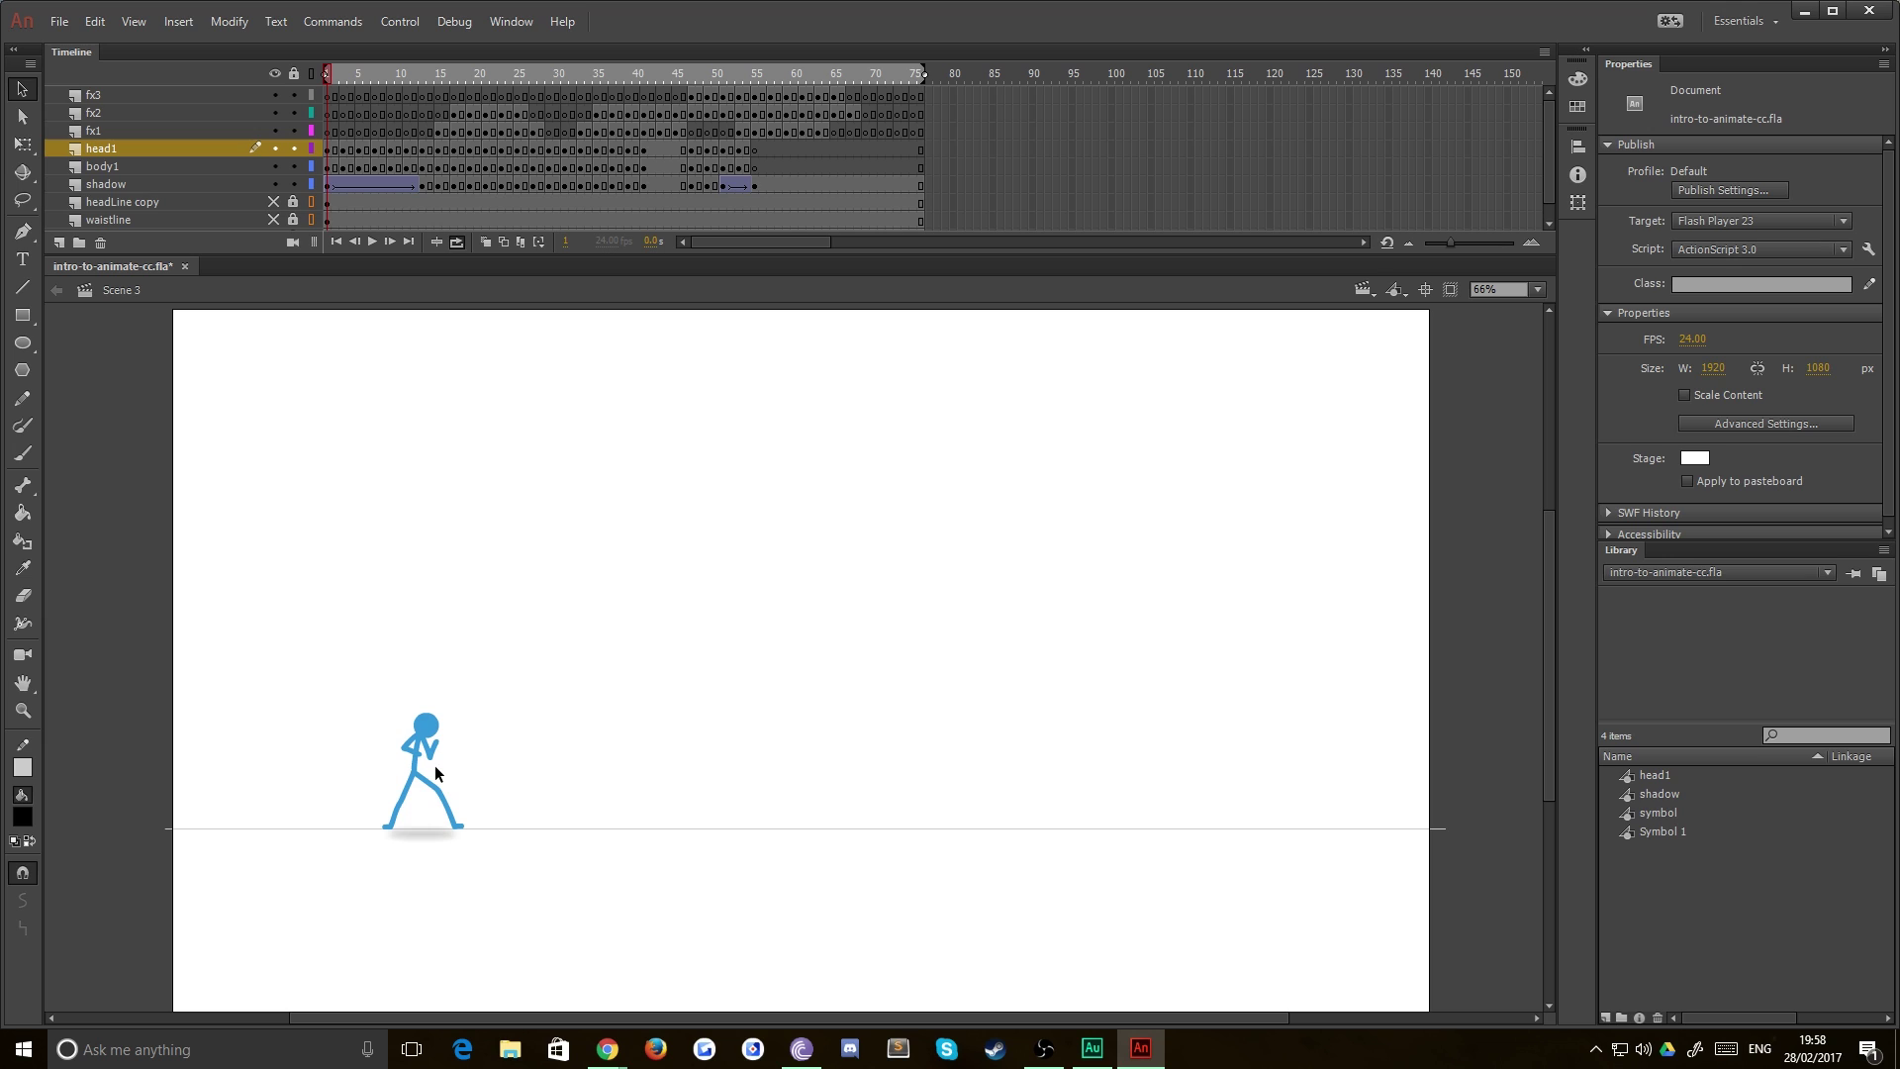
{"action": "left_click", "coordinate": [420, 737]}
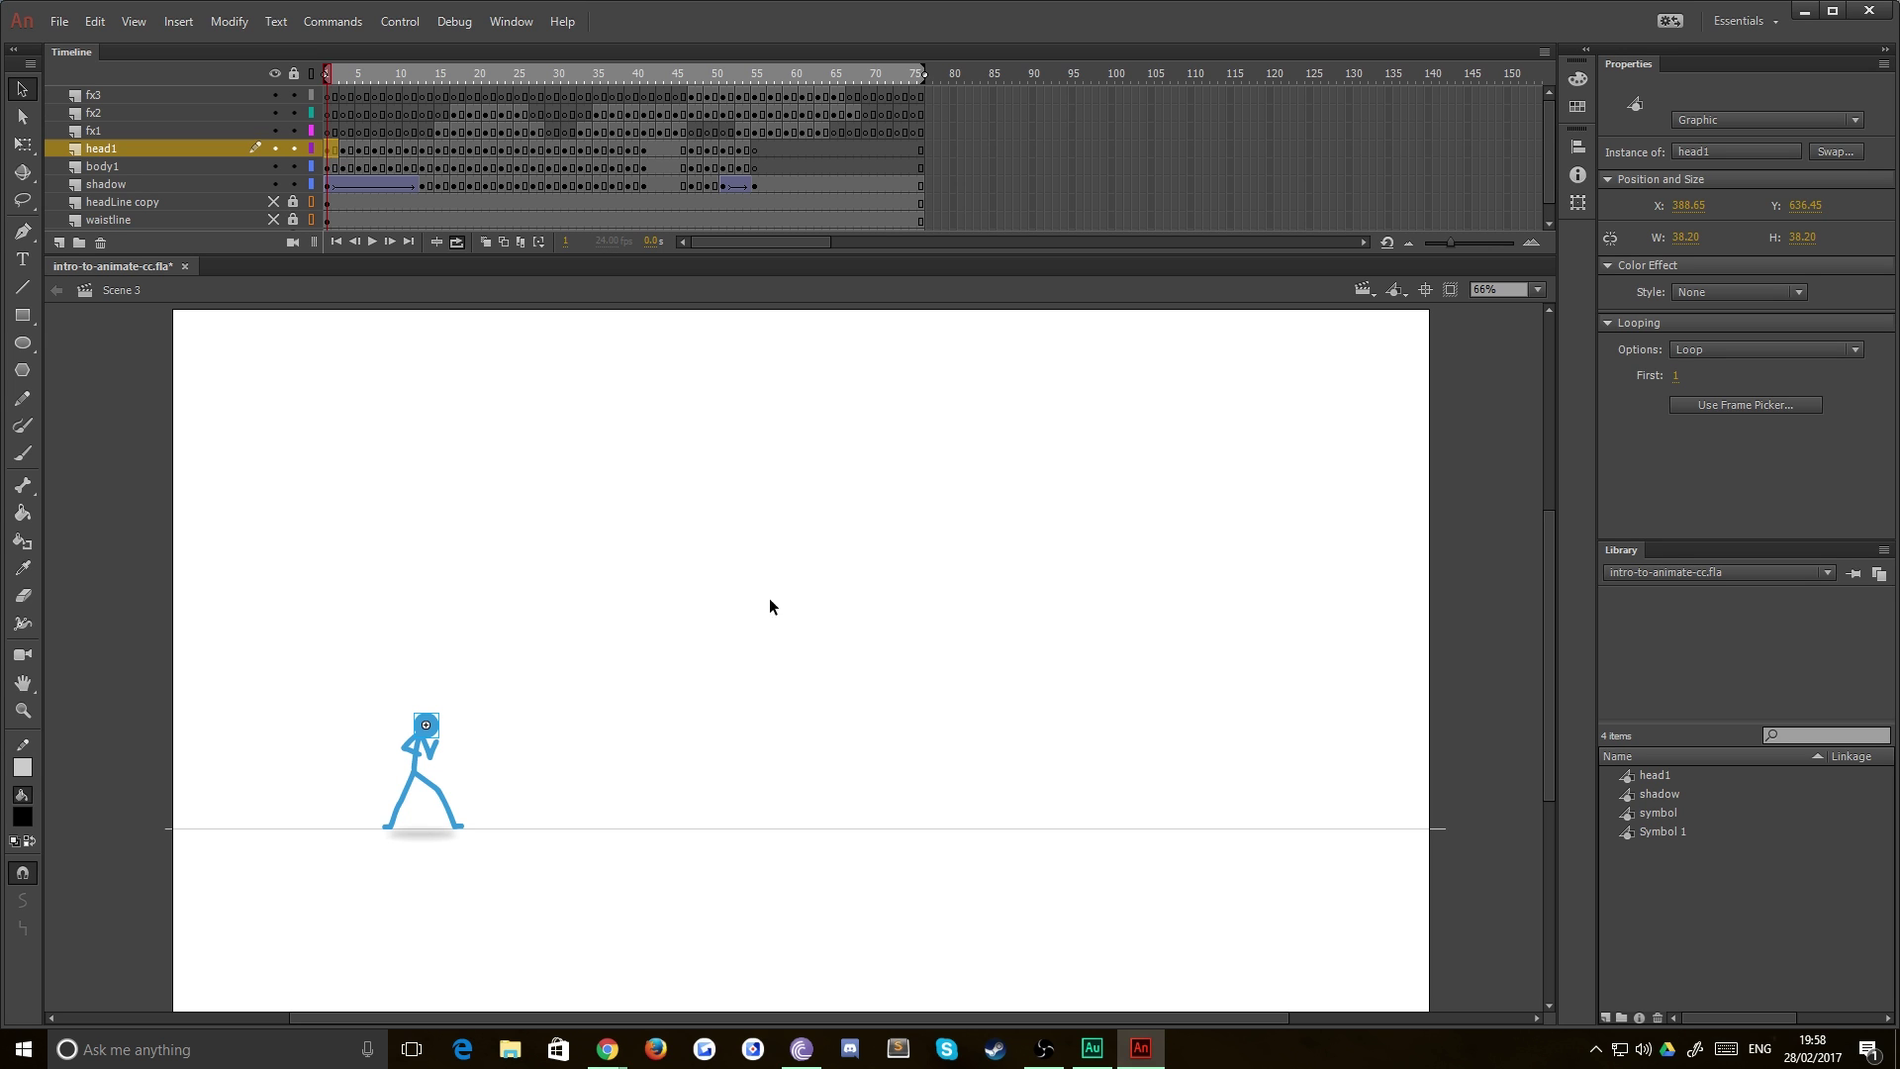
{"action": "scroll", "coordinate": [503, 206], "scroll_direction": "down", "scroll_amount": 1}
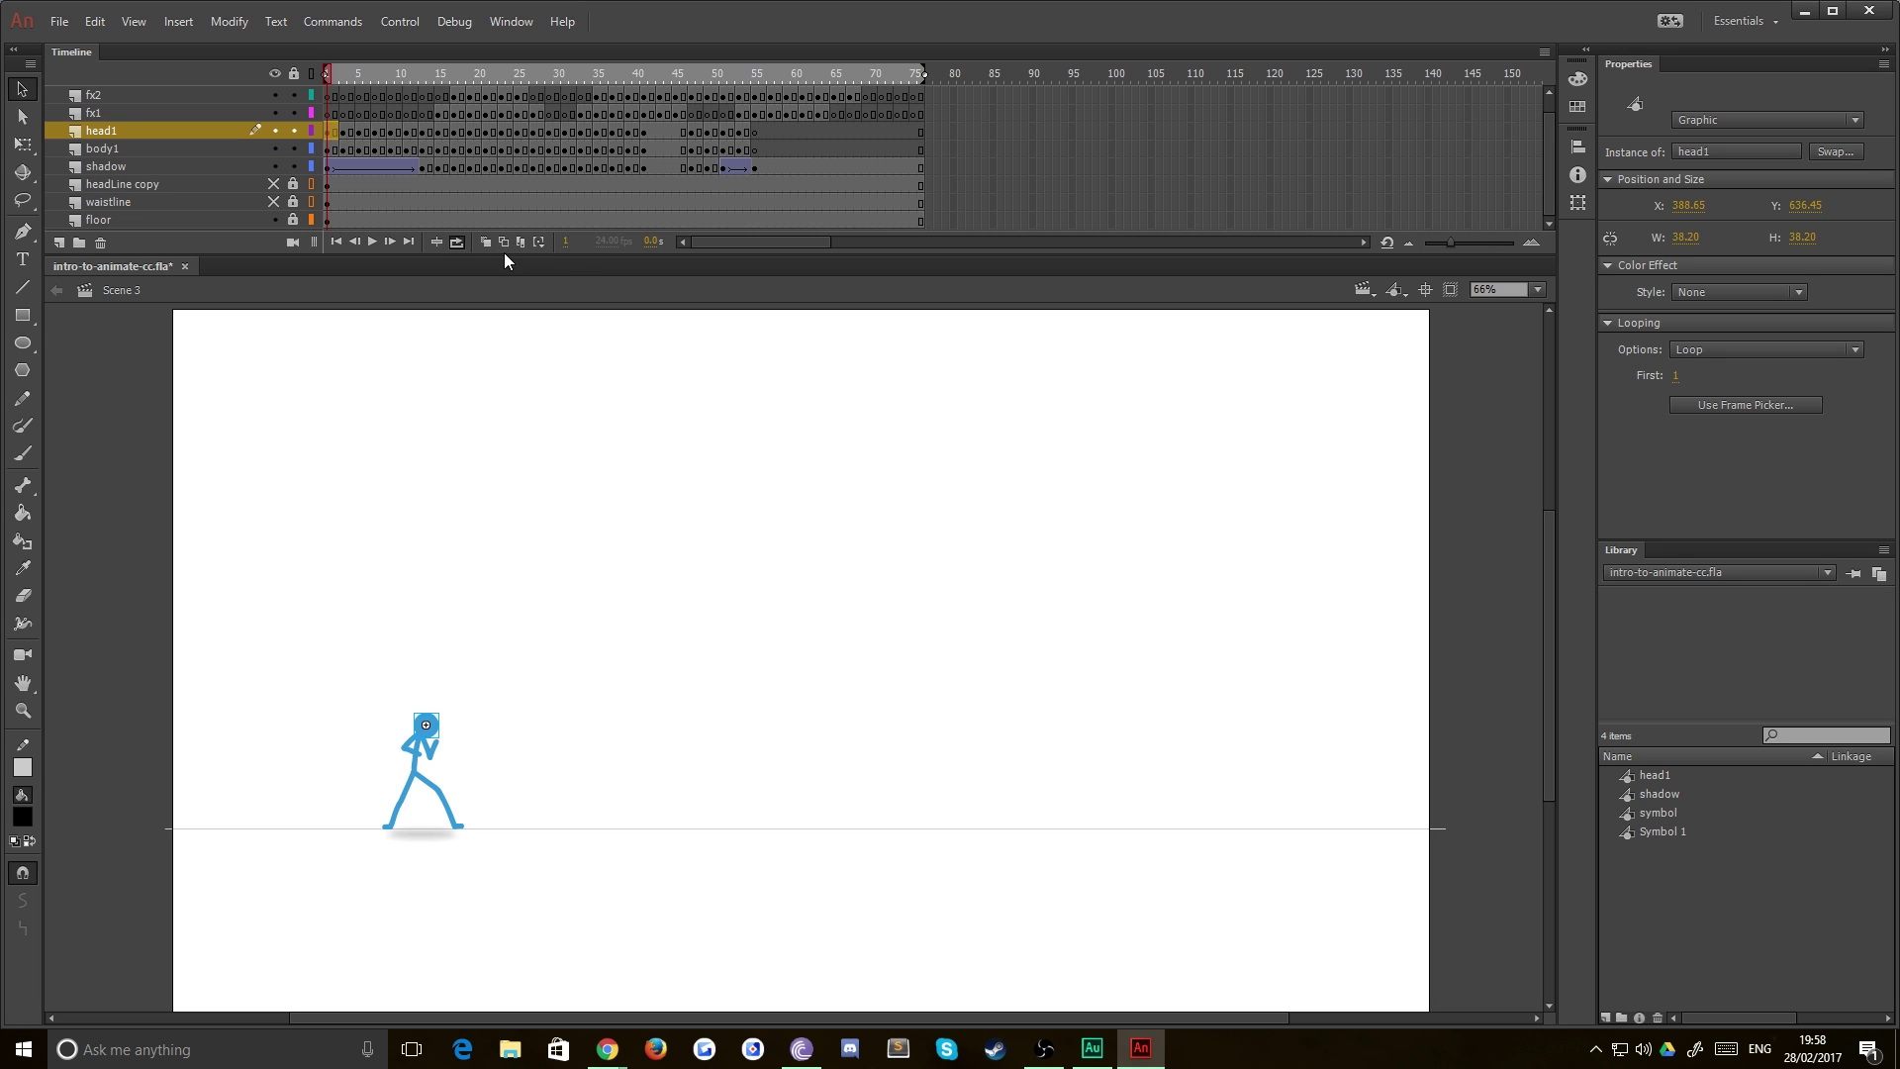
{"action": "left_click_drag", "start_coordinate": [503, 253], "coordinate": [506, 277]}
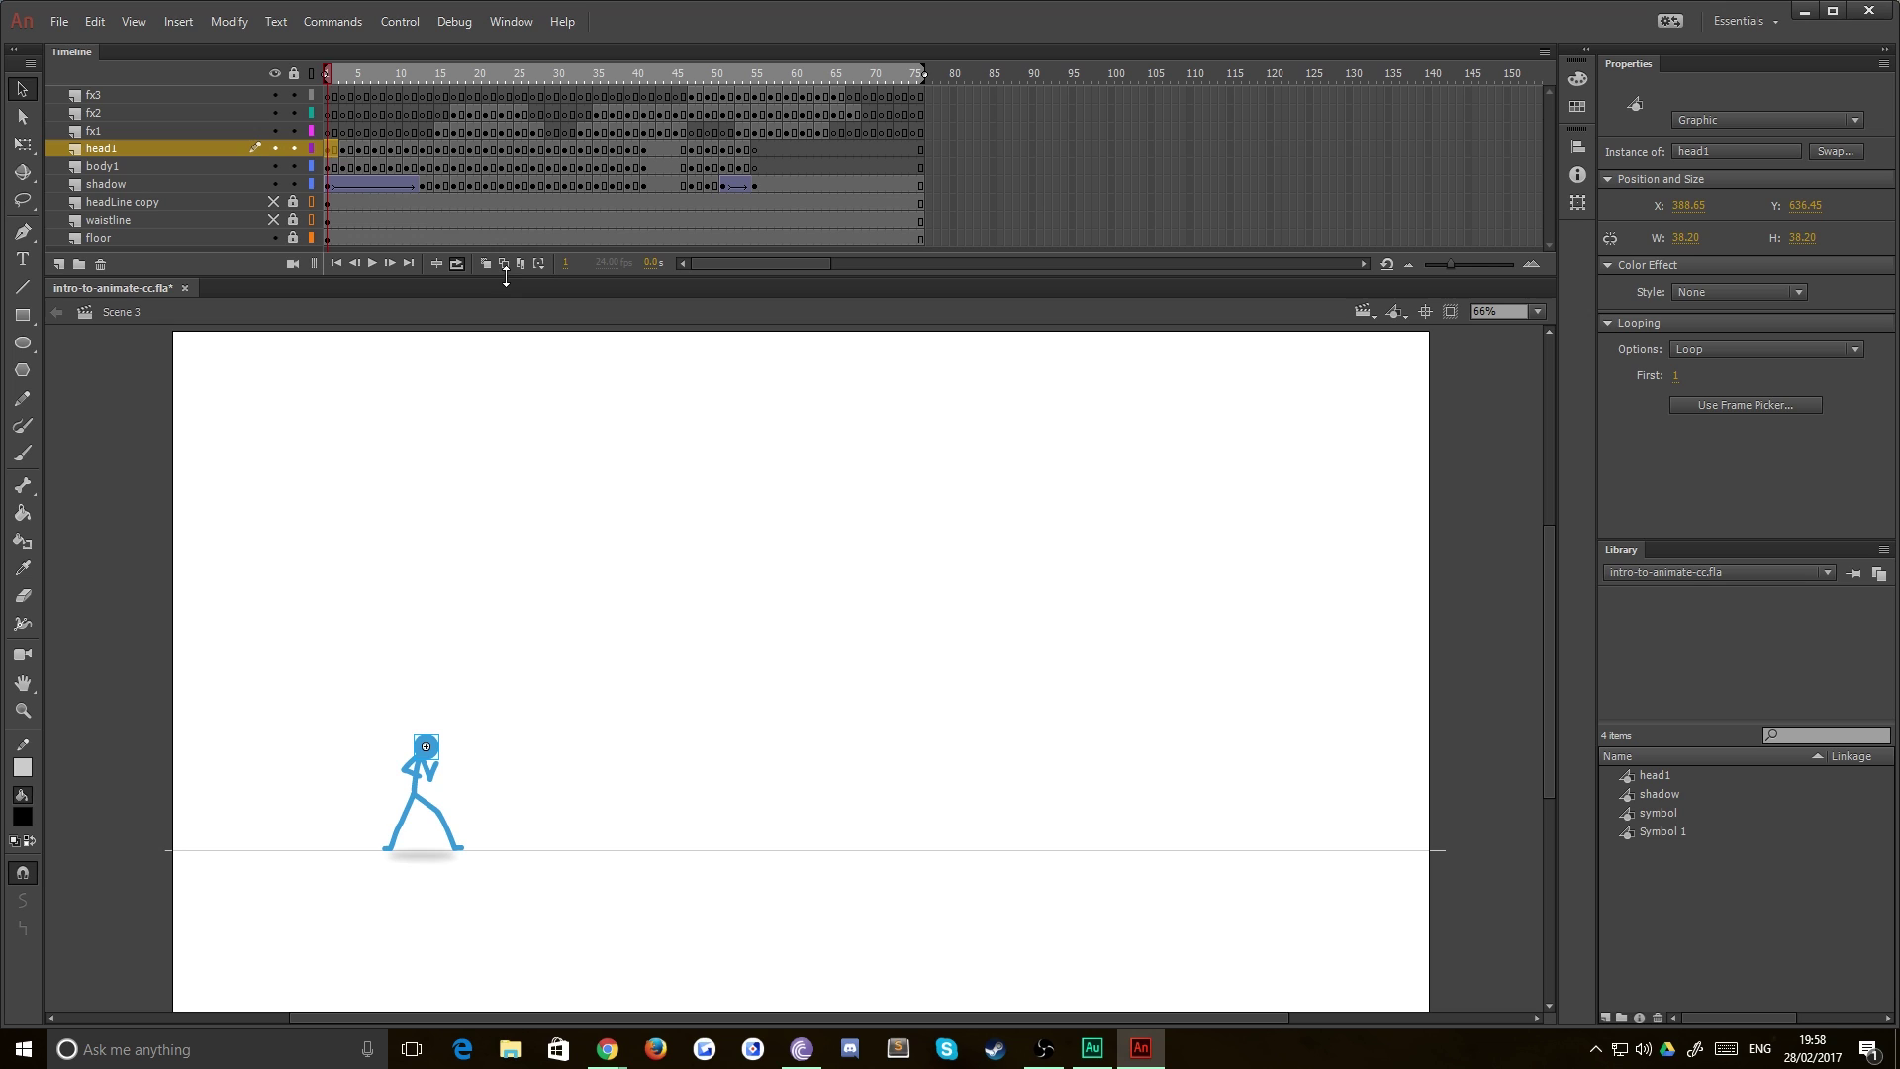
Select frames 1–45 across the body1 and shadow layers.
{"action": "left_click", "coordinate": [172, 166]}
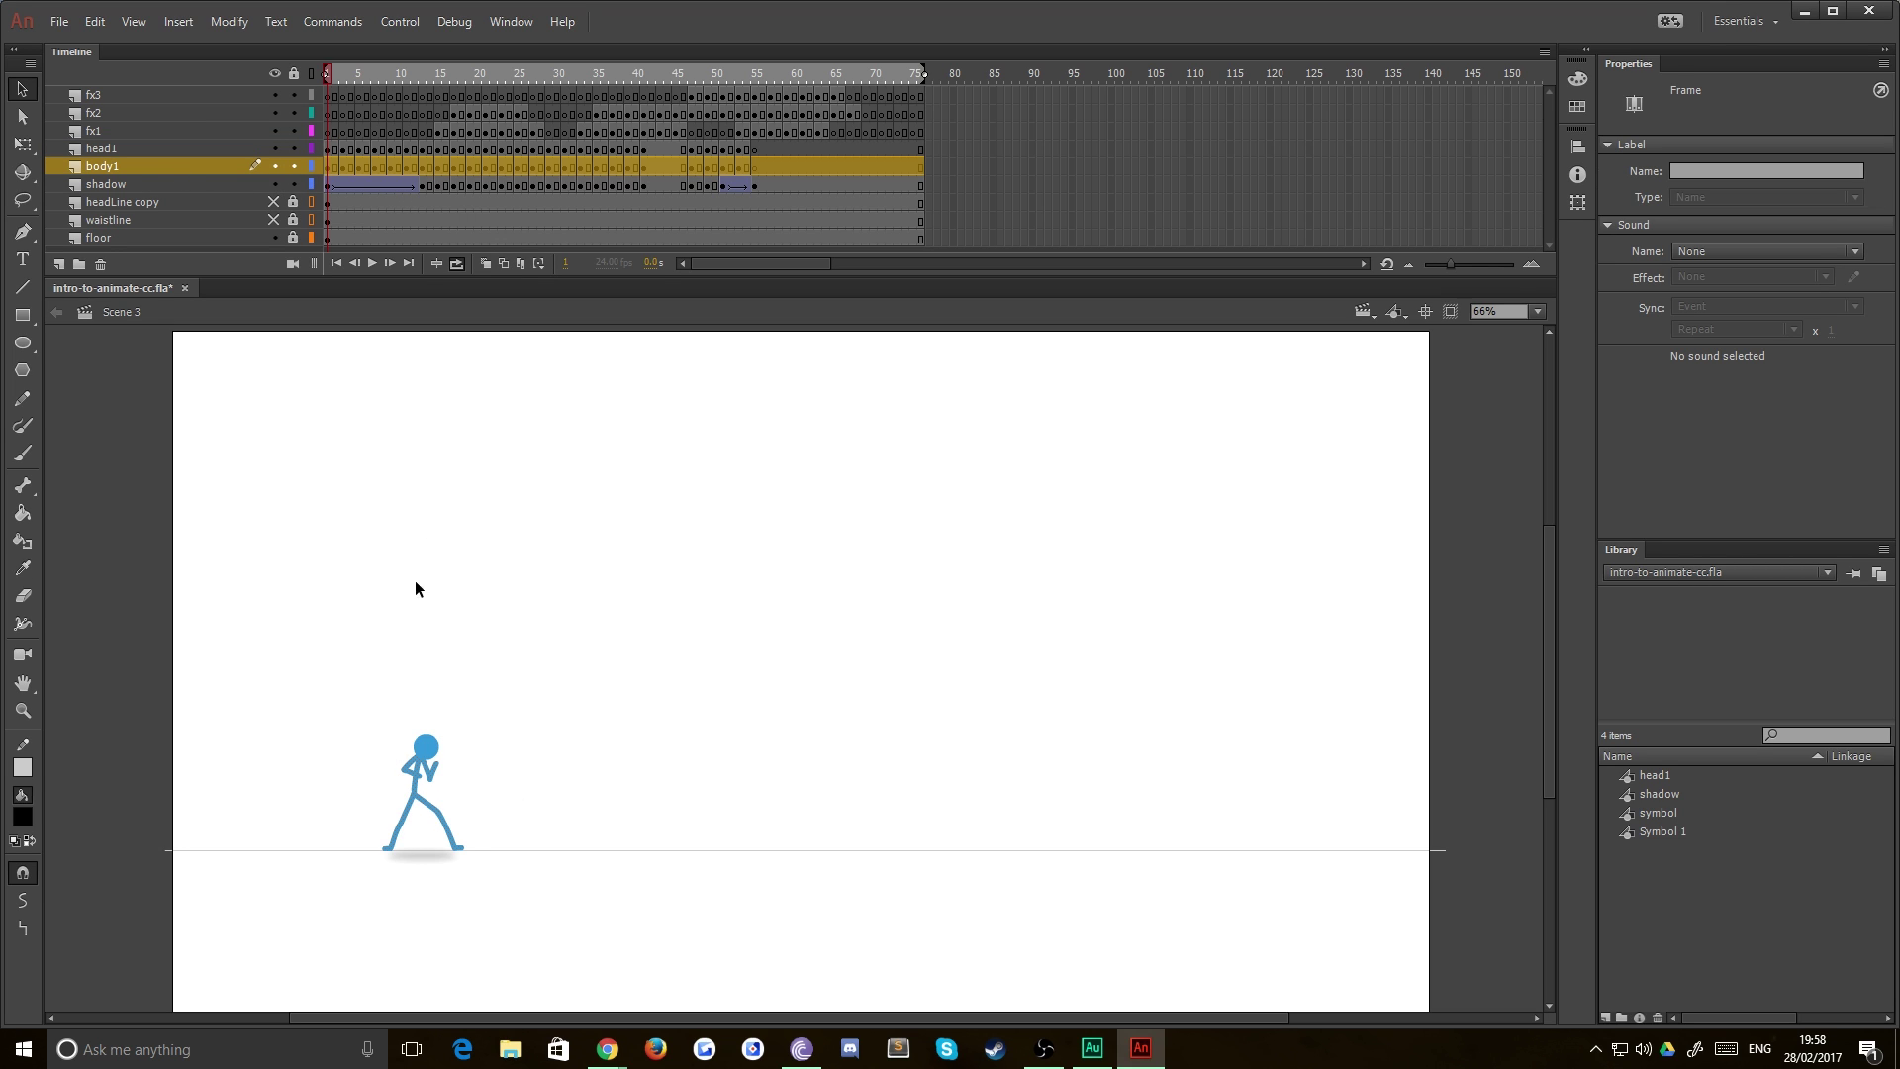
{"action": "left_click", "coordinate": [367, 831]}
{"action": "left_click", "coordinate": [402, 816]}
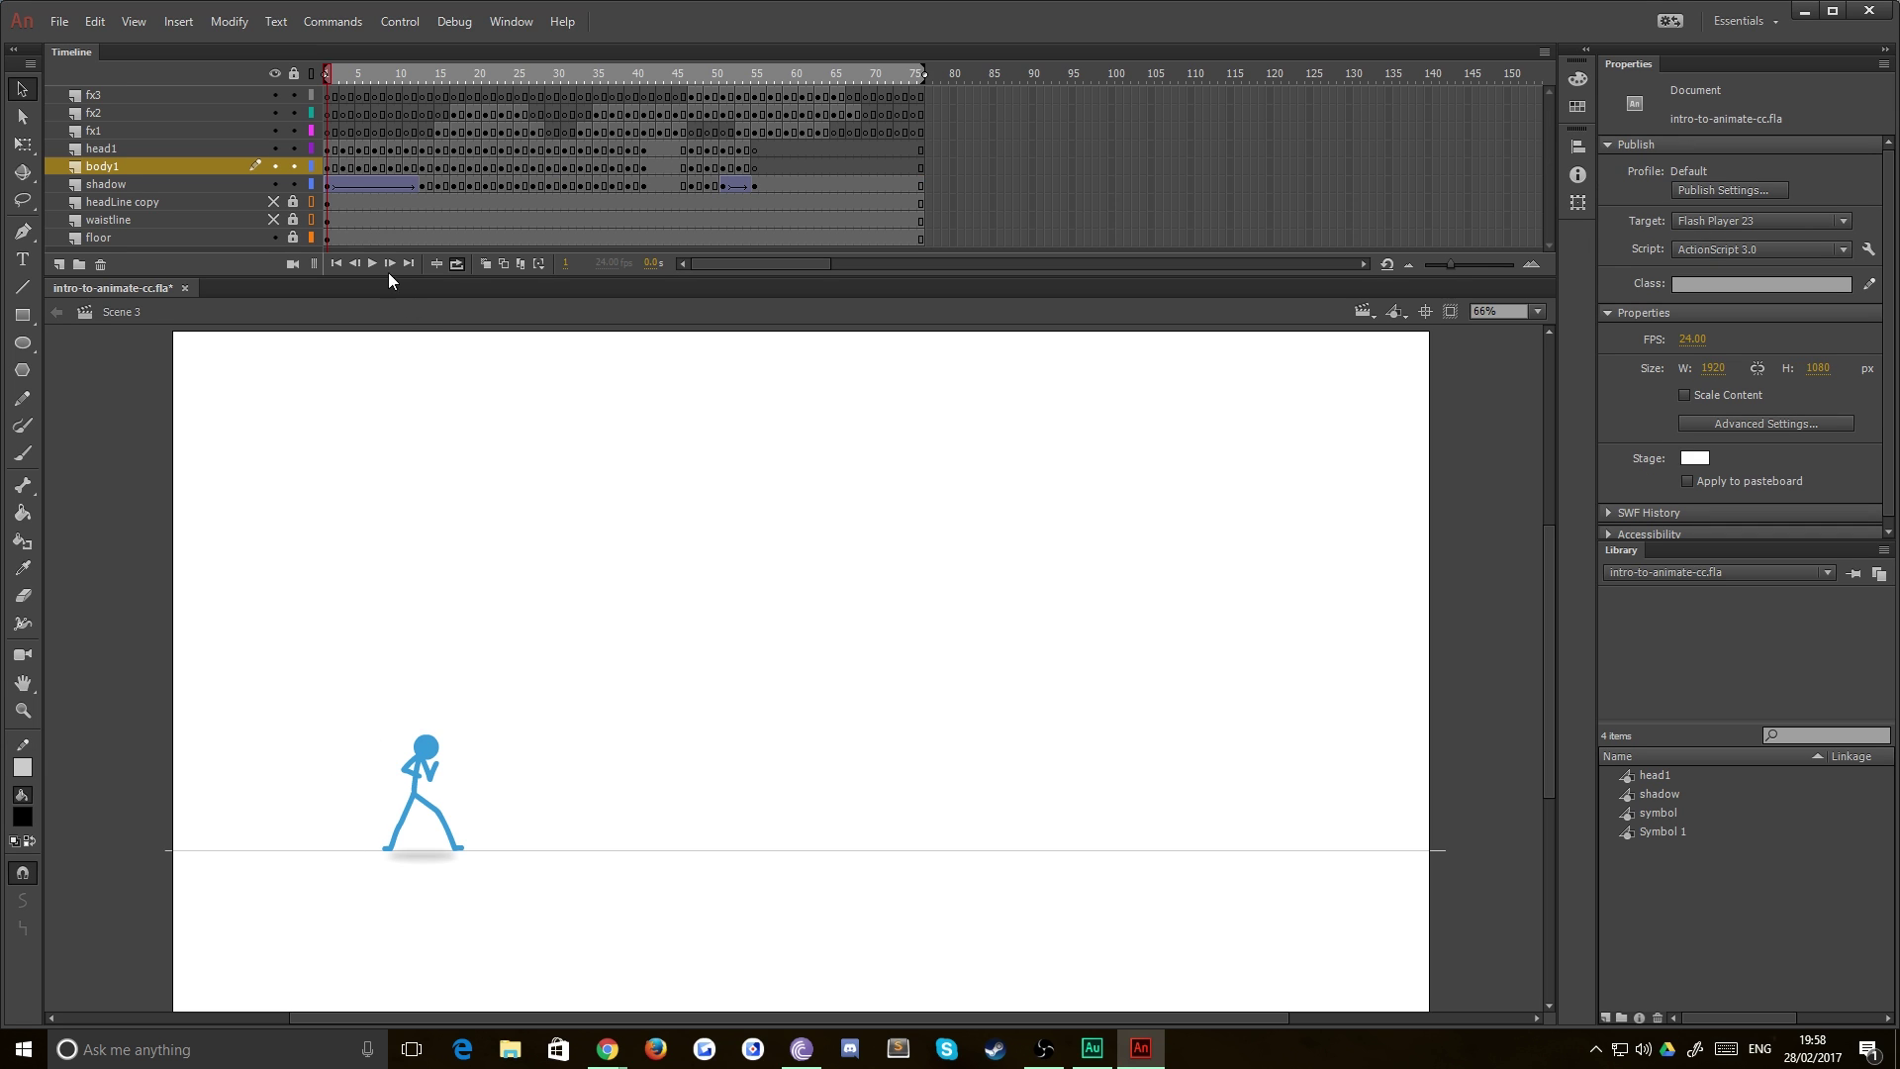
{"action": "left_click_drag", "start_coordinate": [334, 171], "coordinate": [650, 204]}
Show the waistline guide and scrub the fx fire-burst frames around frame 54.
{"action": "left_click", "coordinate": [368, 129]}
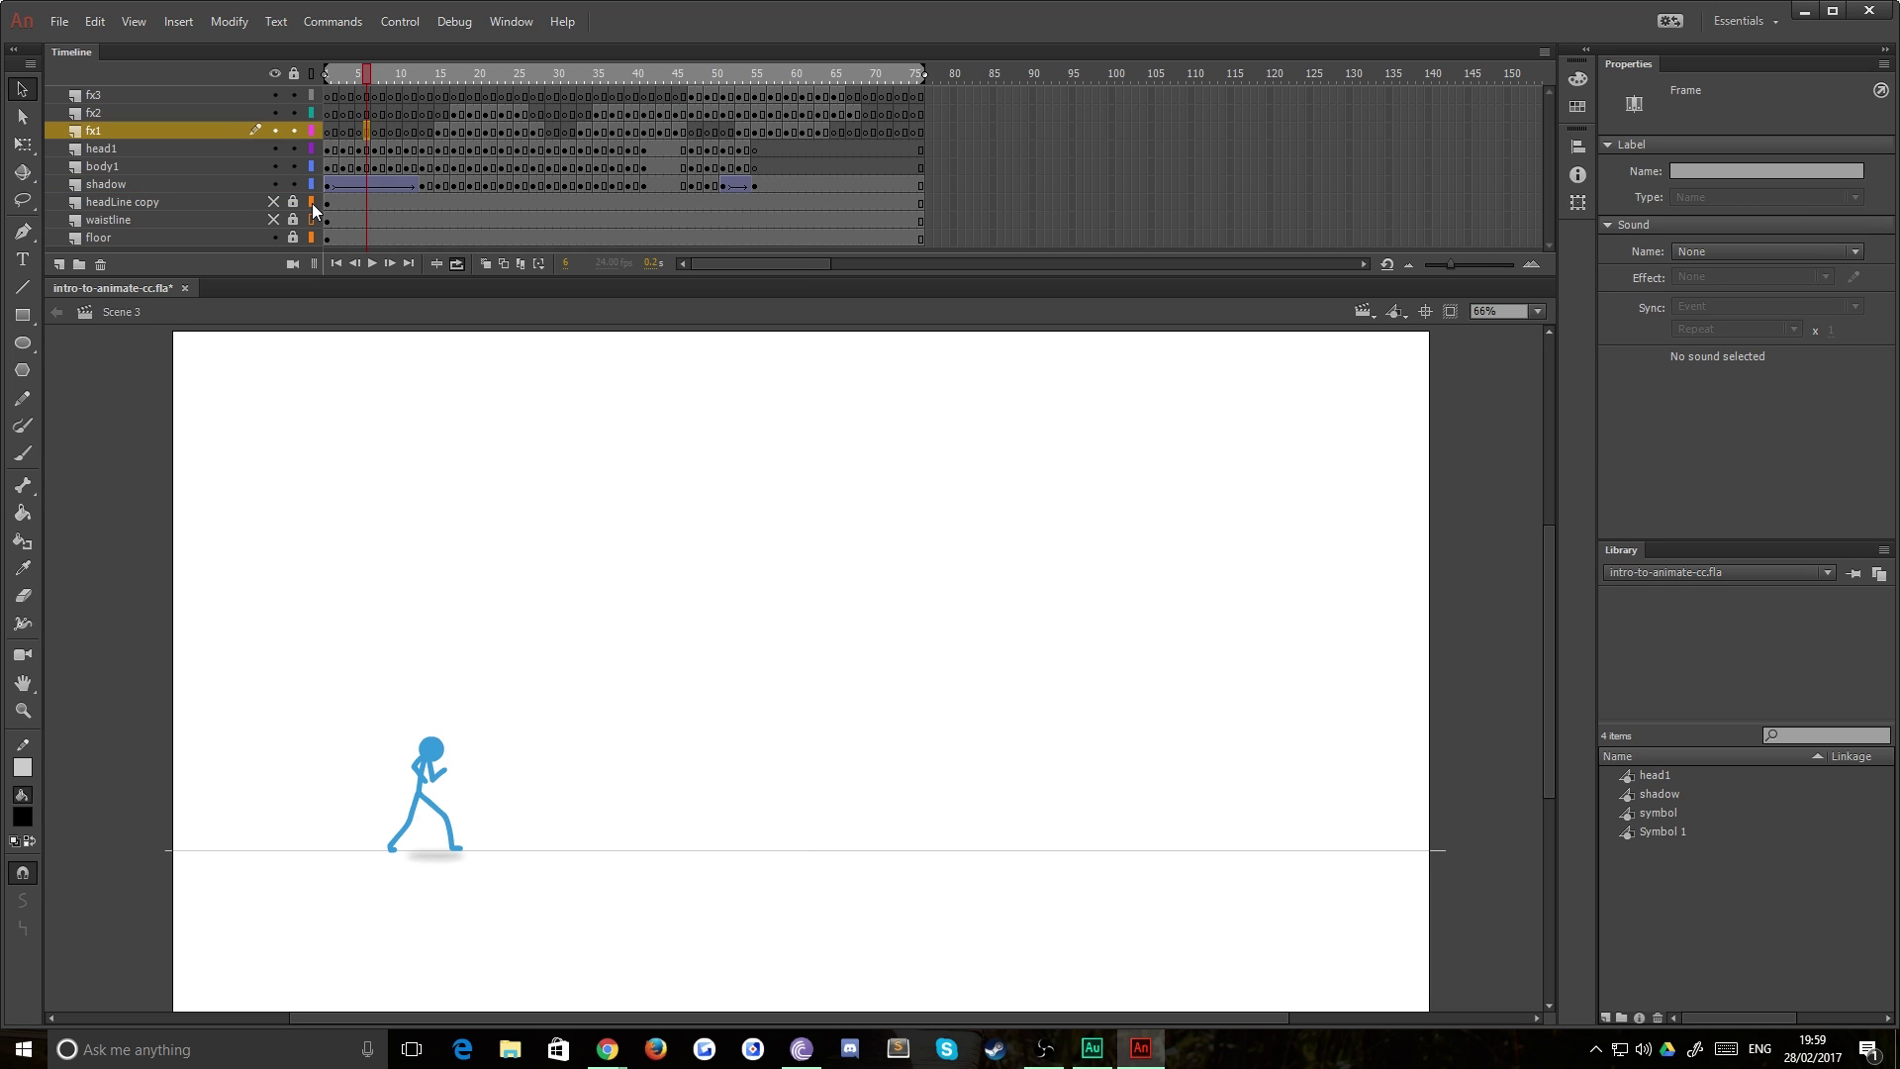
{"action": "left_click", "coordinate": [275, 220]}
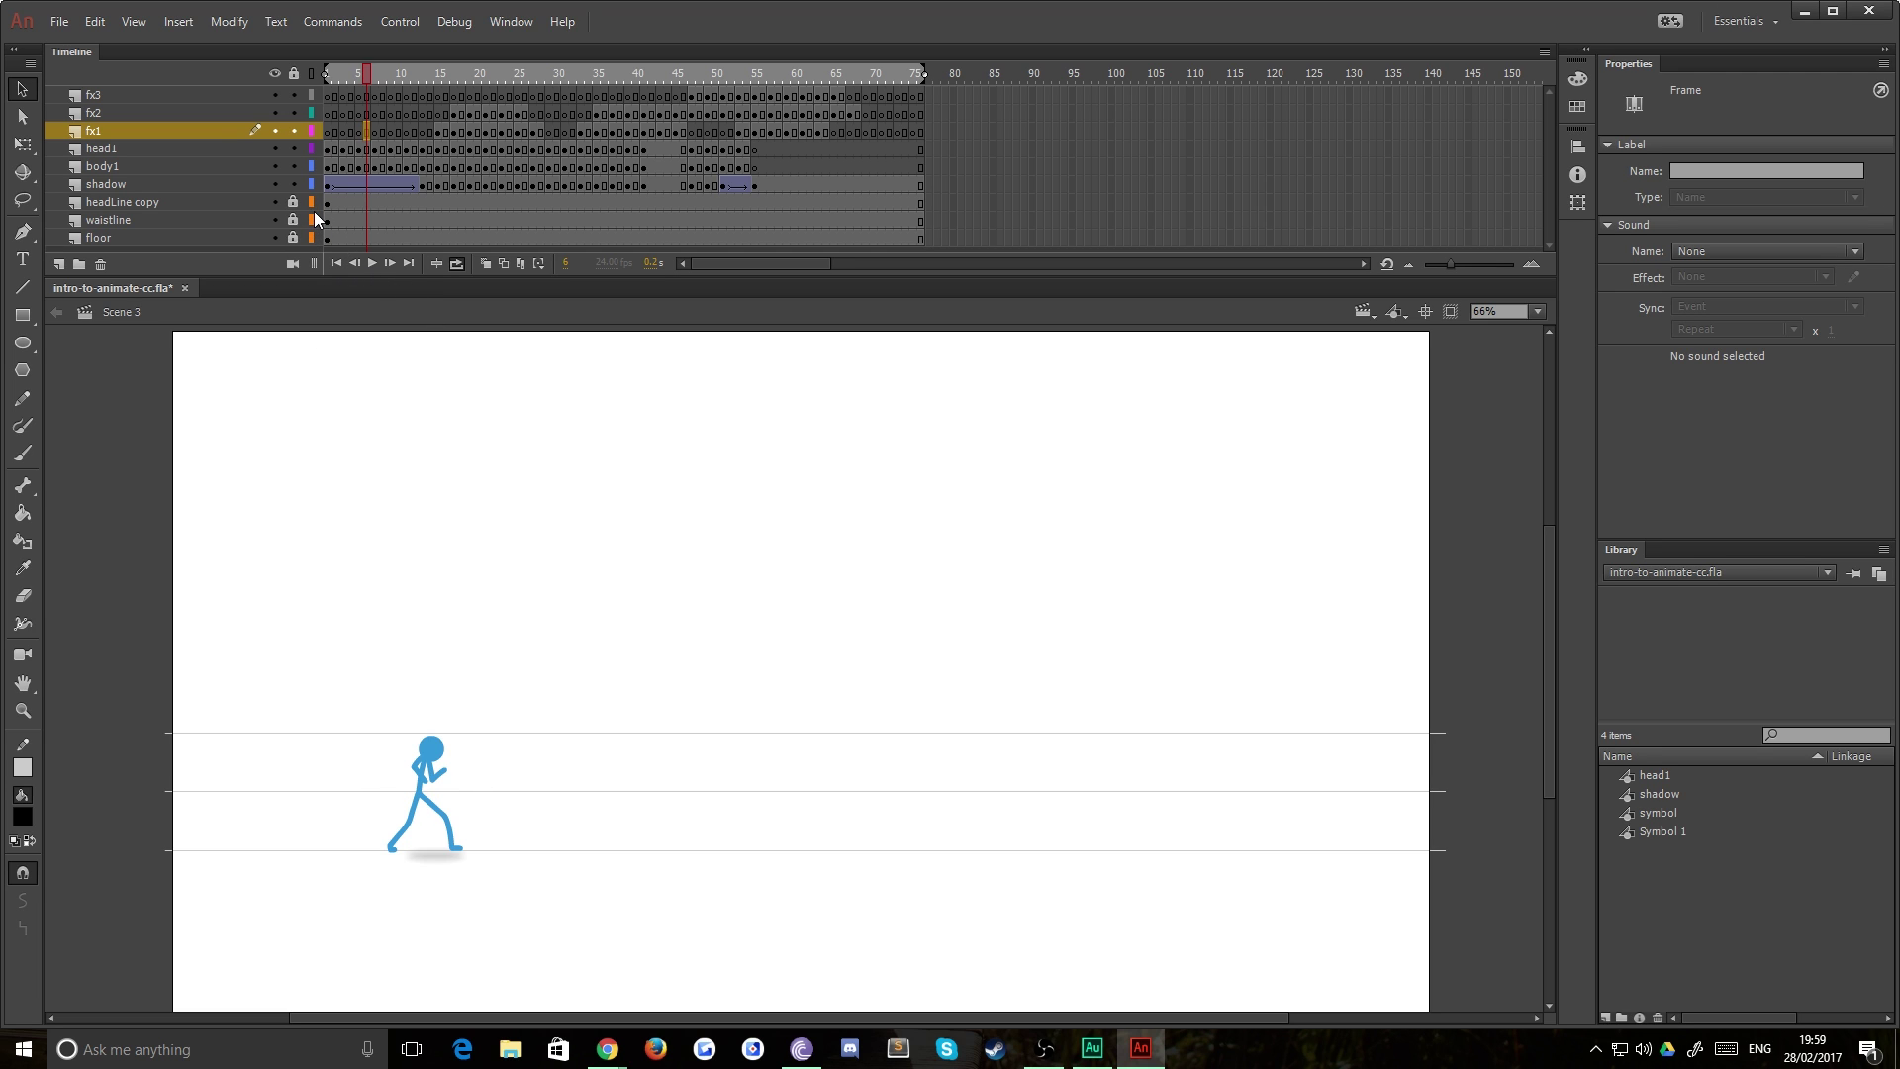
{"action": "left_click", "coordinate": [871, 134]}
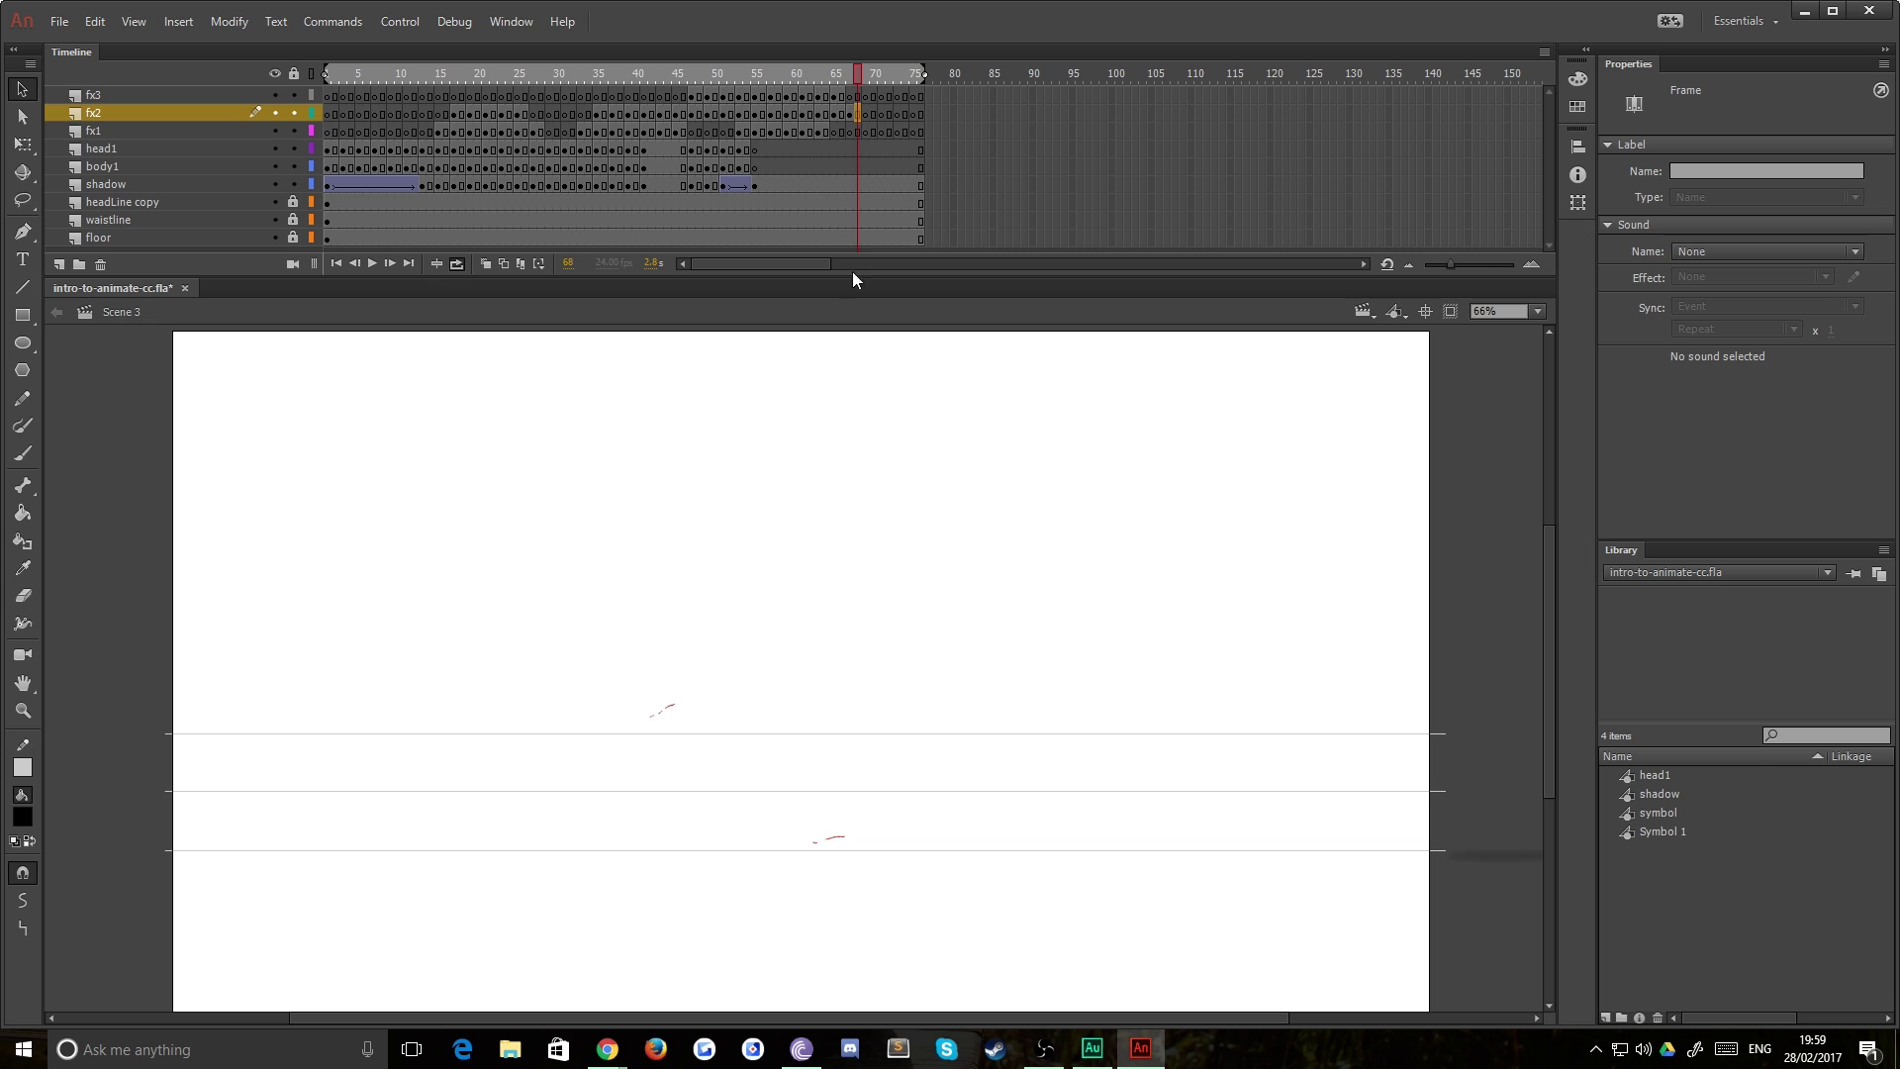
{"action": "left_click", "coordinate": [742, 131]}
{"action": "left_click_drag", "start_coordinate": [711, 135], "coordinate": [732, 93]}
Toggle outline view, then hide the headLine copy and waistline guide layers.
{"action": "left_click", "coordinate": [332, 168]}
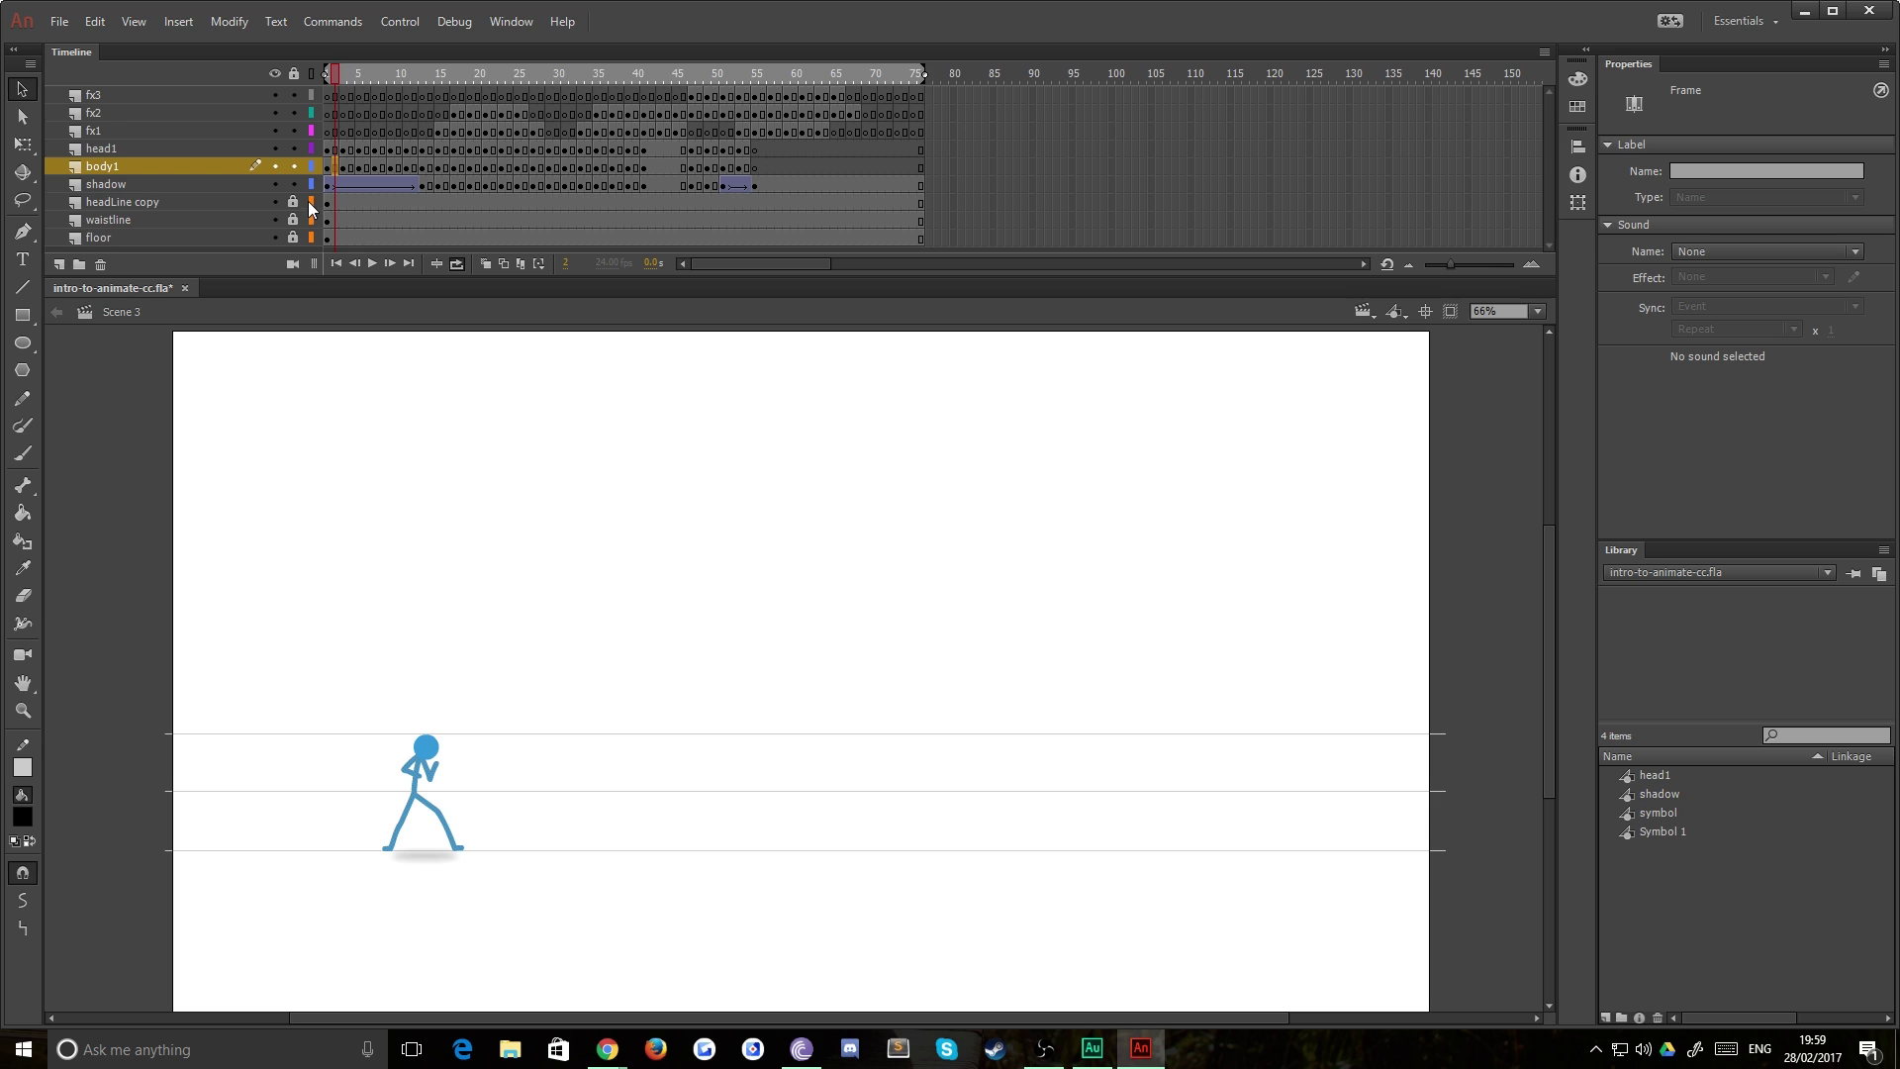
{"action": "left_click", "coordinate": [311, 202]}
{"action": "left_click", "coordinate": [311, 220]}
{"action": "left_click", "coordinate": [275, 202]}
{"action": "left_click", "coordinate": [275, 220]}
{"action": "left_click", "coordinate": [364, 198]}
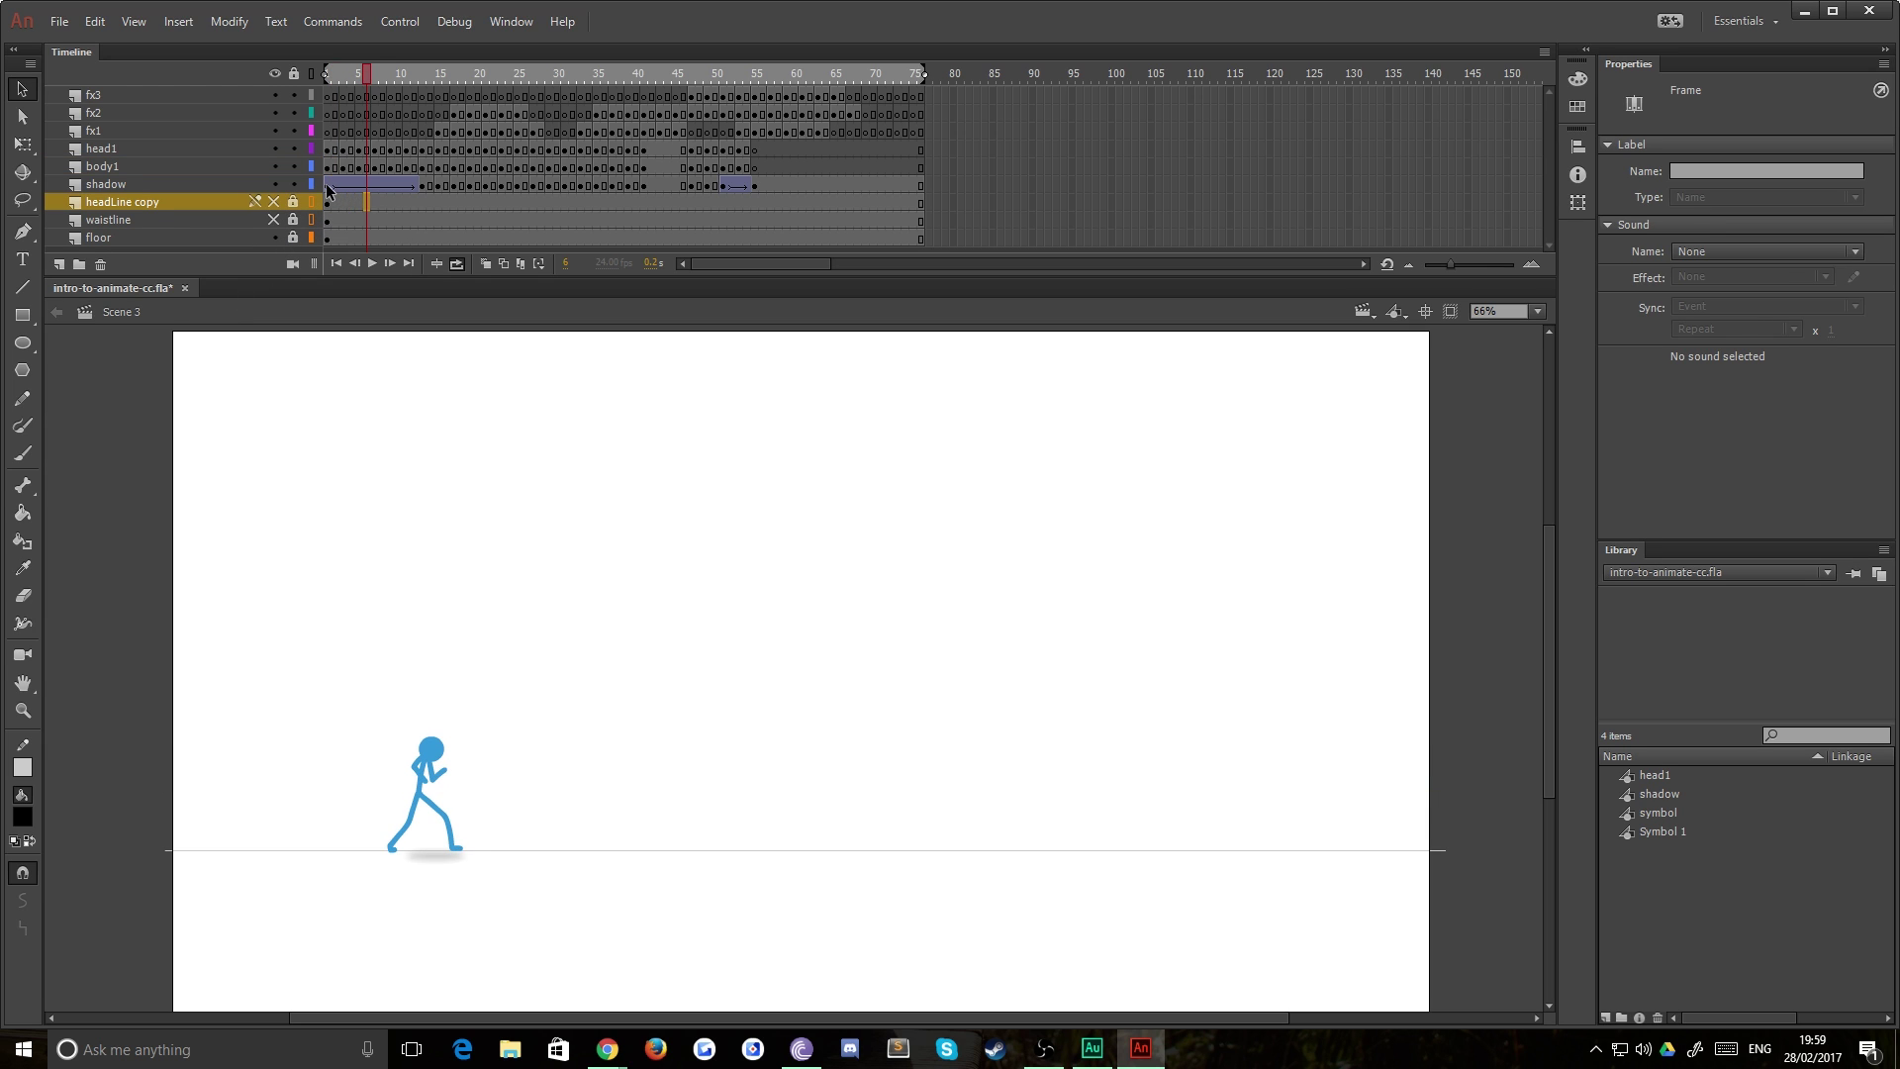
Select shadow tween frames 1–13.
{"action": "left_click", "coordinate": [328, 185]}
{"action": "left_click", "coordinate": [373, 185]}
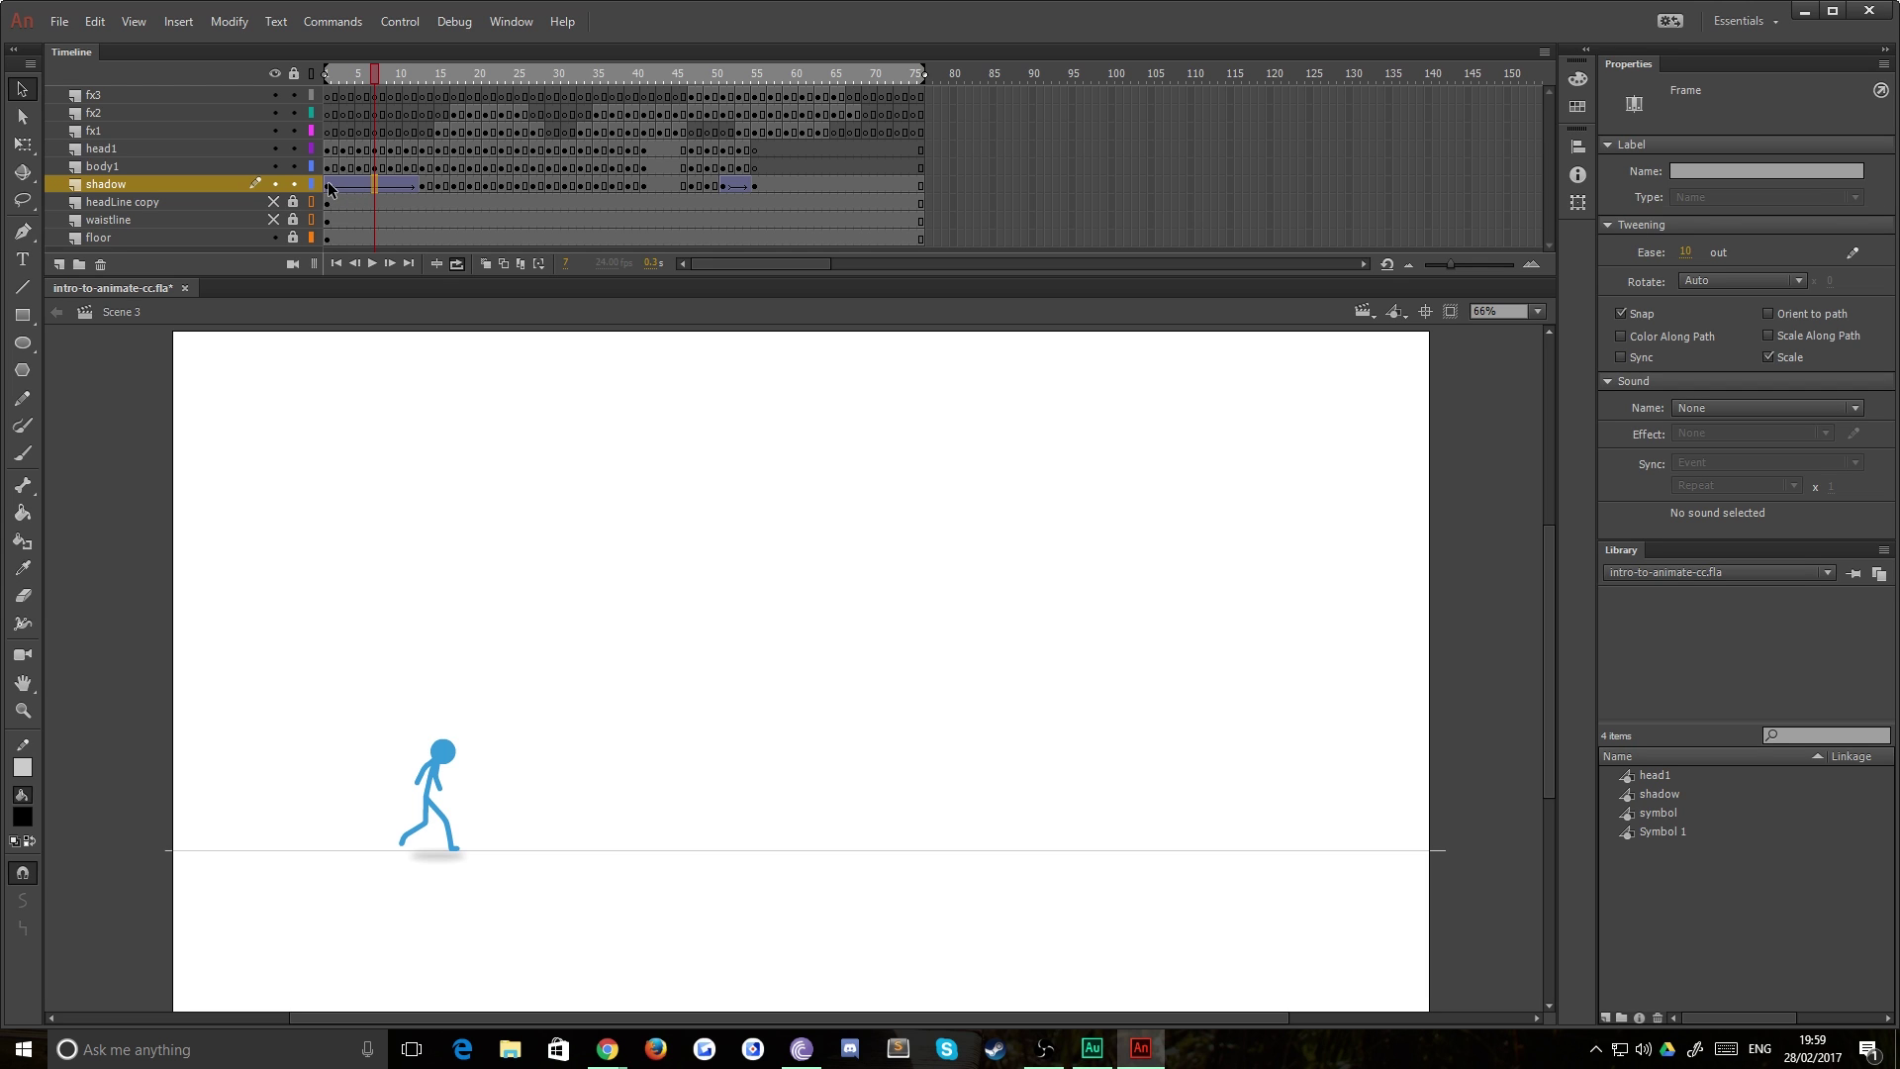
{"action": "left_click", "coordinate": [329, 186]}
{"action": "left_click_drag", "start_coordinate": [366, 188], "coordinate": [731, 183]}
{"action": "left_click", "coordinate": [376, 263]}
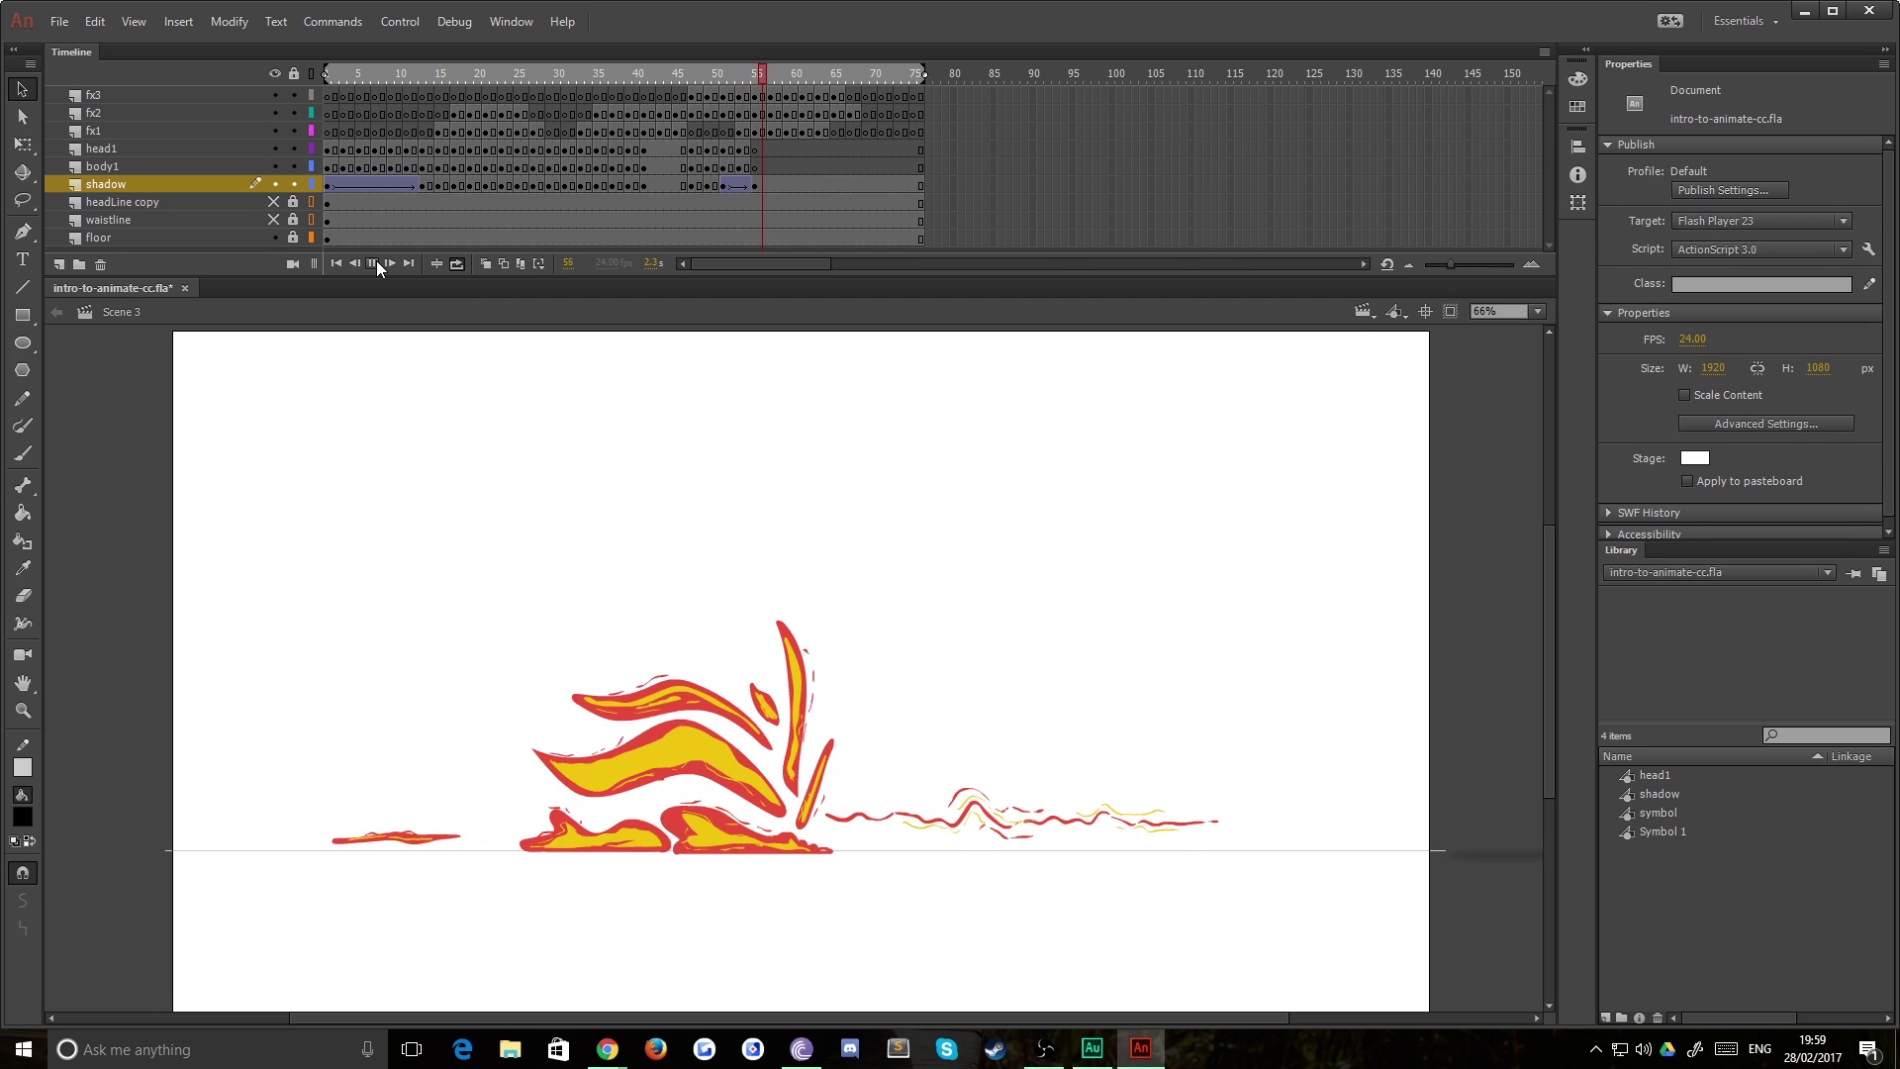